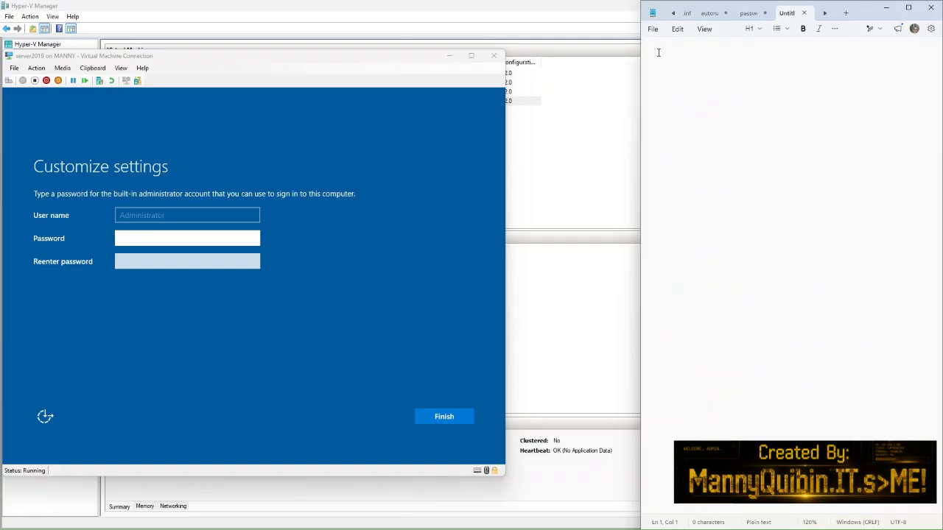
Step: Record the planned administrator password in the notes document
key(BackSpace)
key(BackSpace)
key(BackSpace)
key(BackSpace)
key(Return)
key(Return)
Step: Enter and re-enter the Administrator password, verify it, and finish initial setup
click(150, 240)
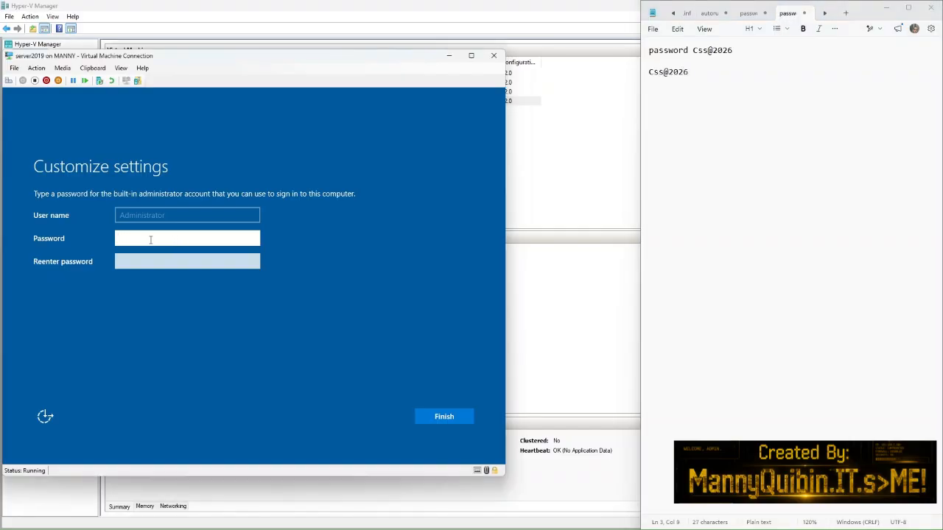
click(145, 263)
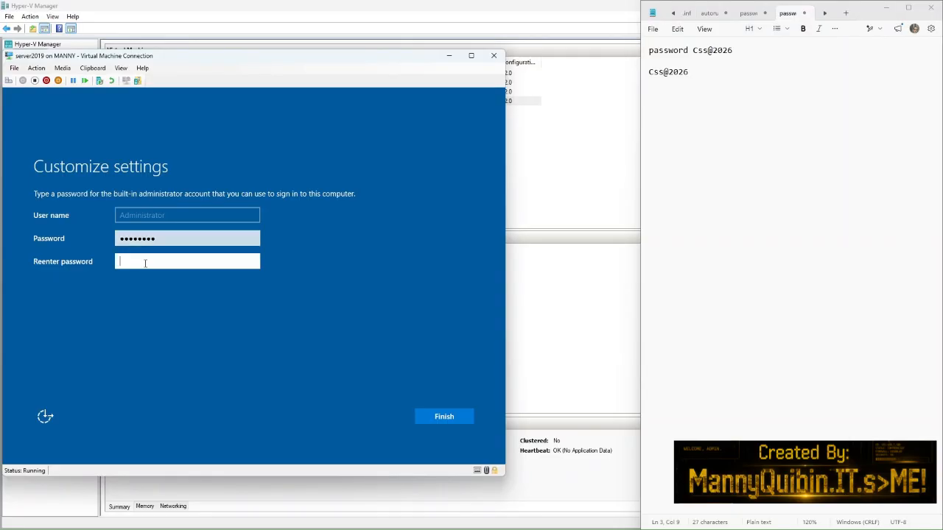
click(252, 262)
click(433, 415)
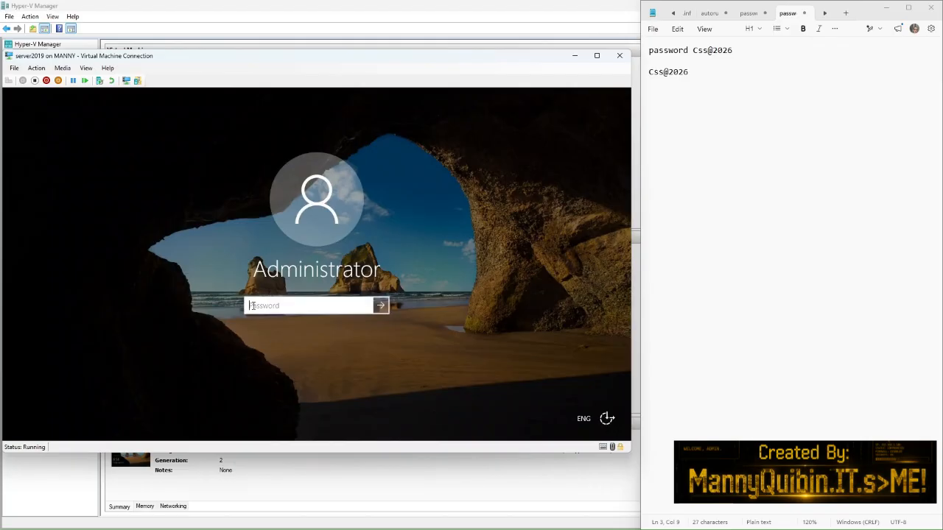
Step: Sign in as Administrator, dismiss the Windows Admin Center notice, and show Local Server properties
click(366, 305)
click(383, 306)
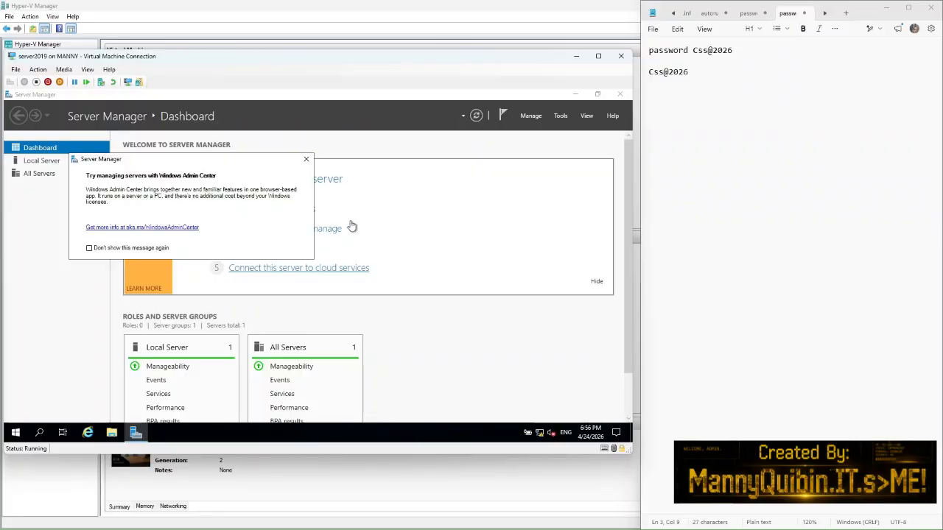
click(306, 160)
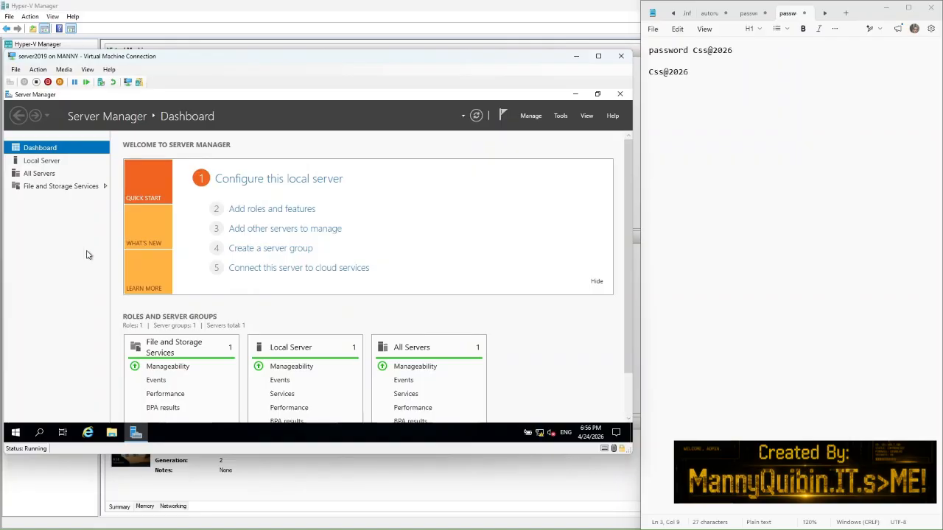
click(40, 162)
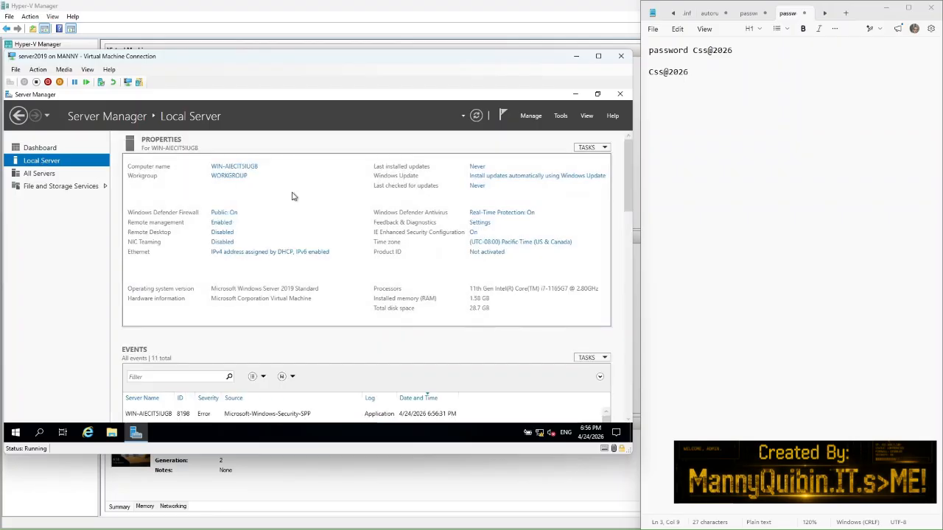
Step: Write the new computer name DC1 in the notes document
click(654, 101)
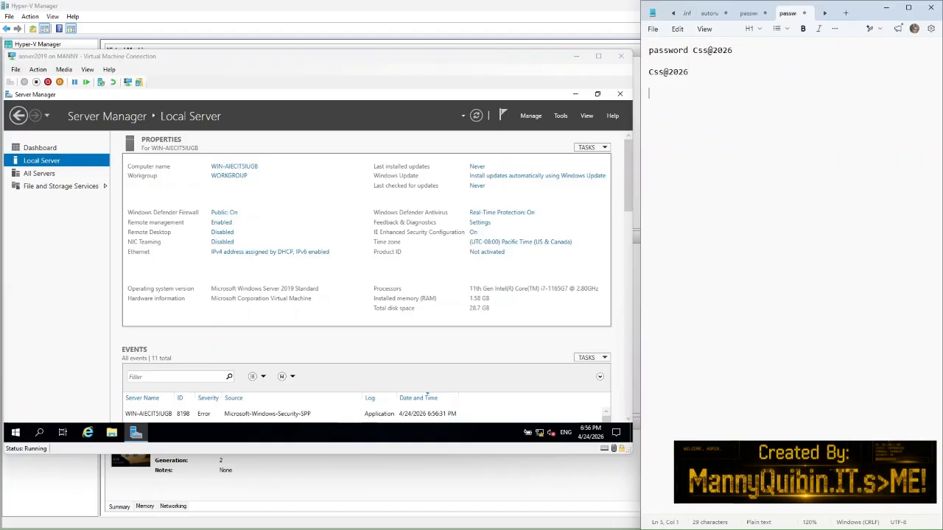
text(School)
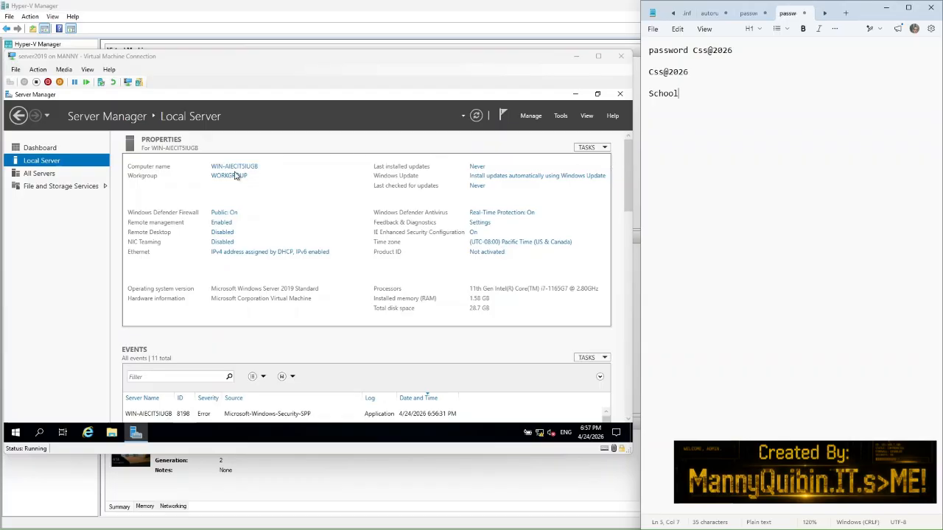
key(BackSpace)
key(BackSpace)
key(BackSpace)
key(BackSpace)
key(BackSpace)
key(BackSpace)
text(DC1)
Step: Change the computer name to DC1 in System Properties and restart now
click(230, 168)
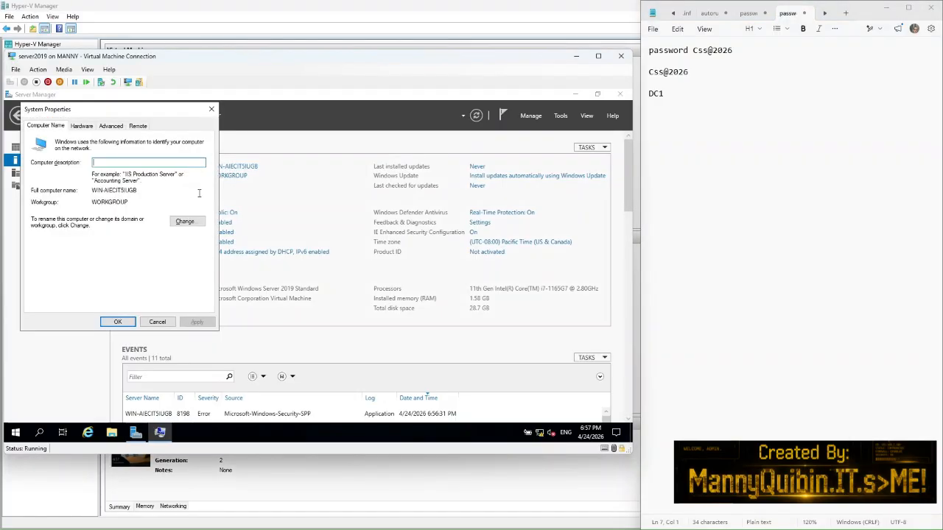
click(188, 225)
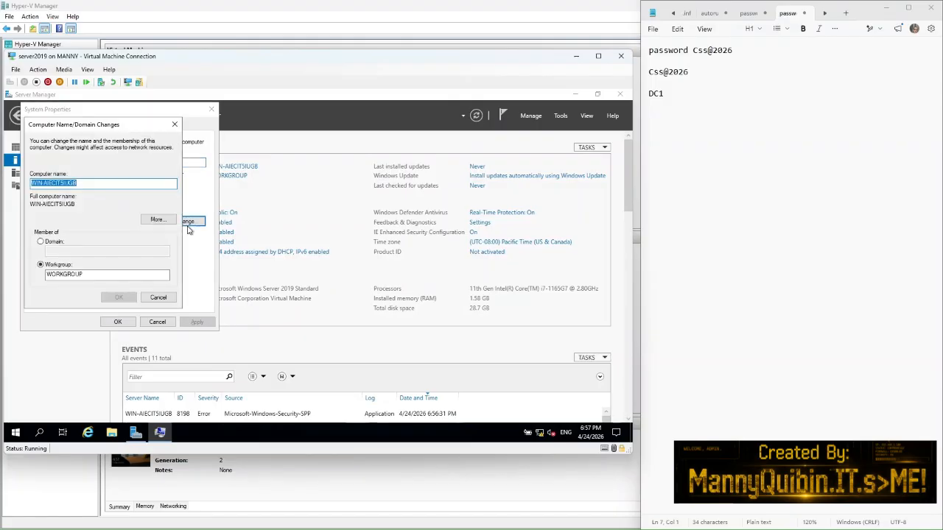
text(DC1)
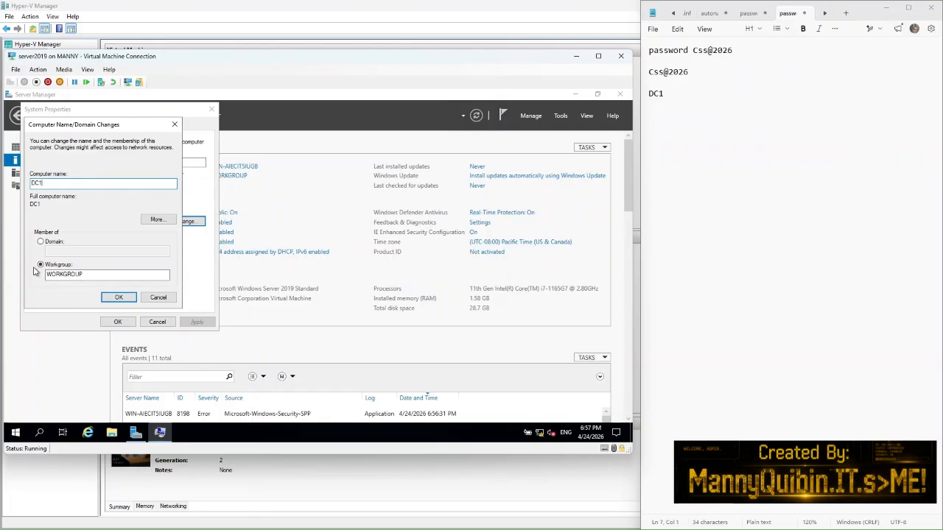
click(114, 297)
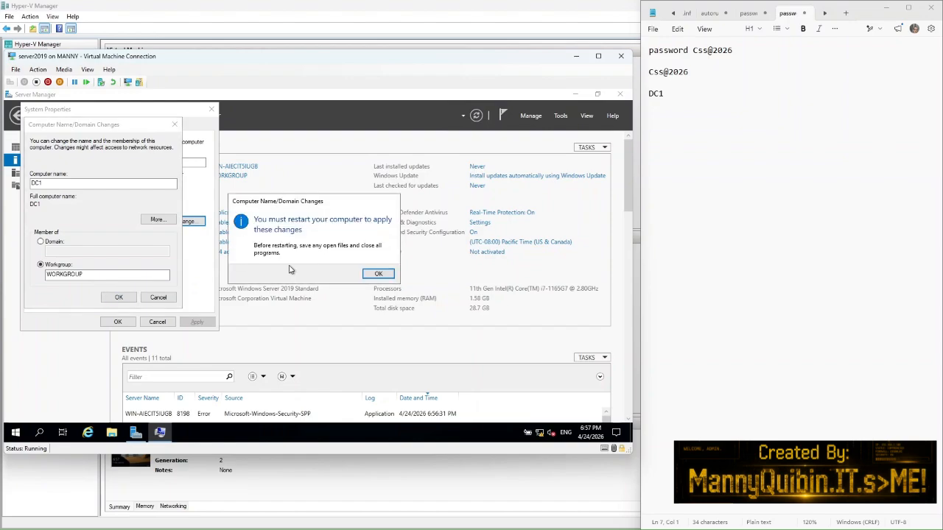
click(374, 273)
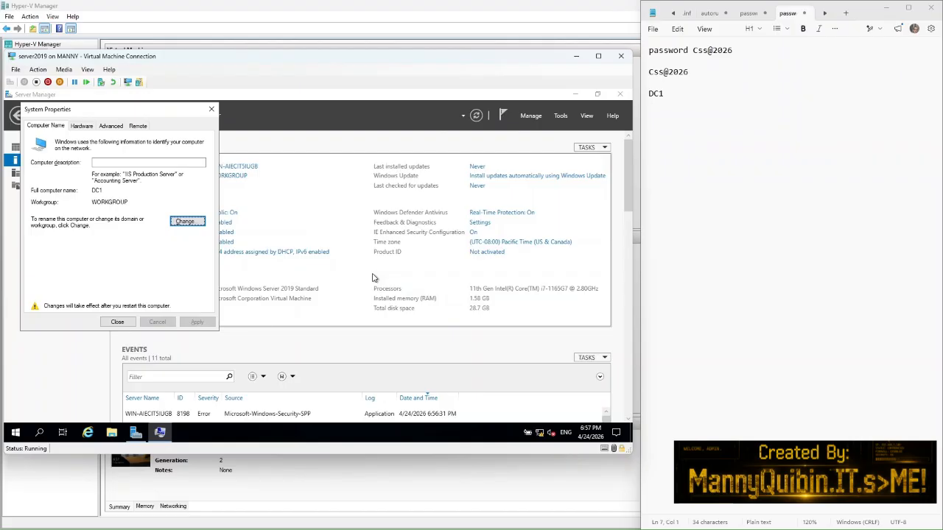
click(116, 322)
click(316, 271)
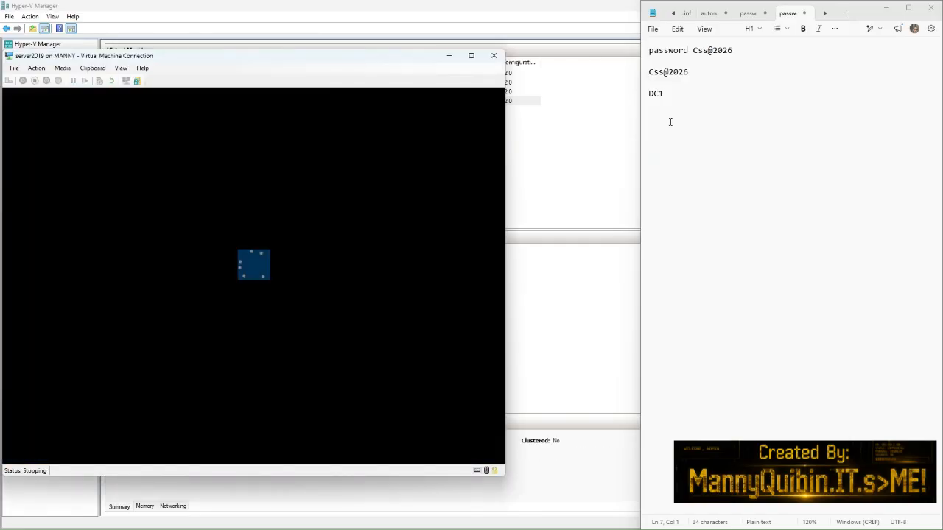
Step: Sign in to the restarted server as Administrator
click(666, 118)
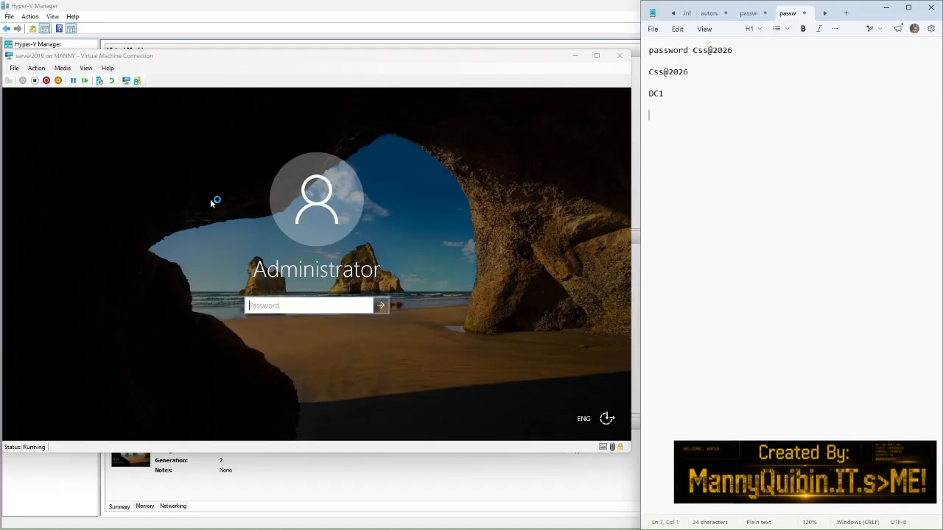
click(261, 310)
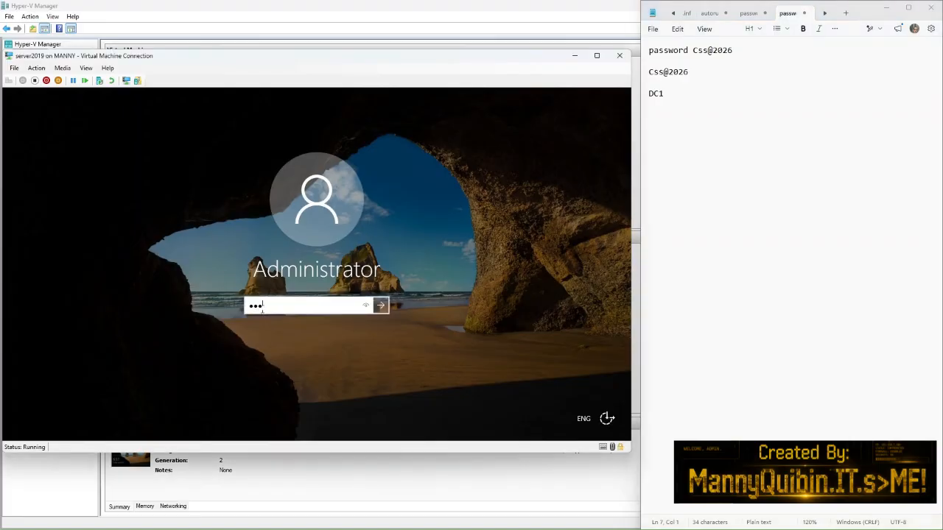
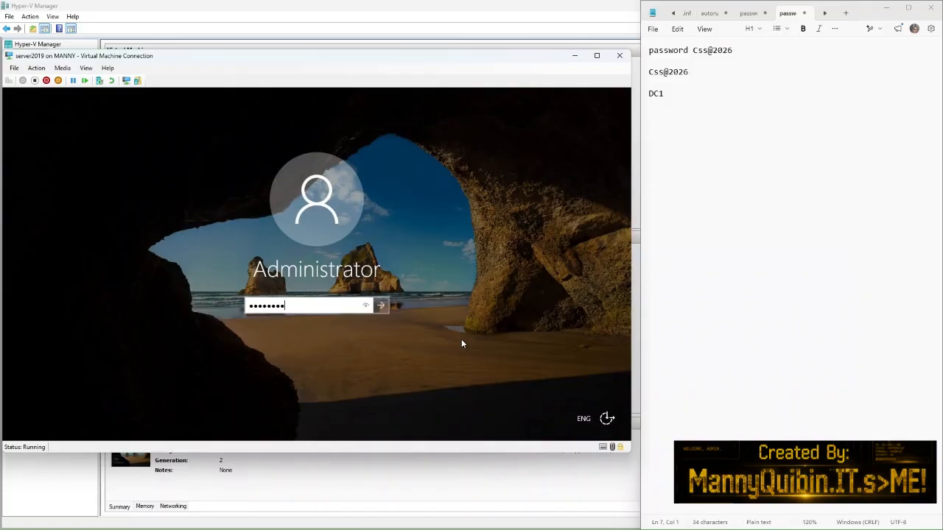
drag(364, 306, 365, 306)
click(381, 306)
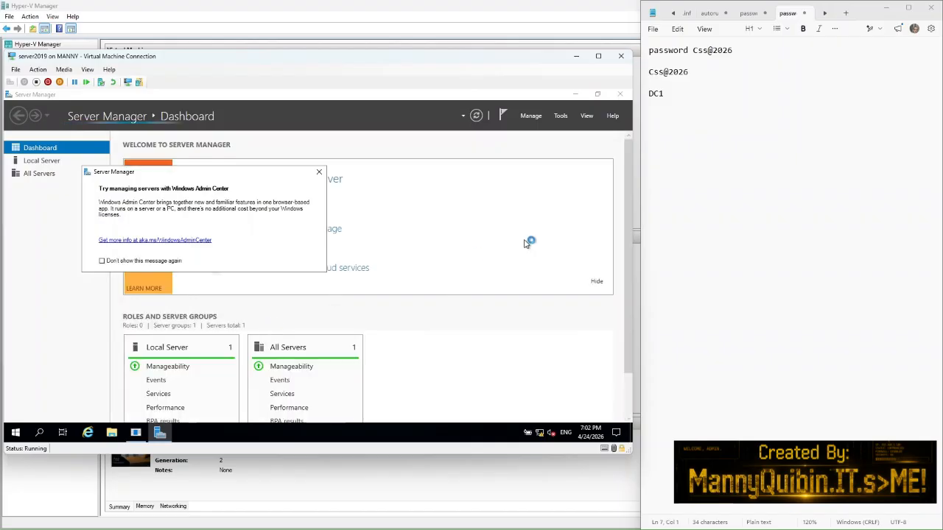
Step: Add 'IP address IPv4' to the notes and dismiss the Windows Admin Center notice
click(684, 98)
key(Return)
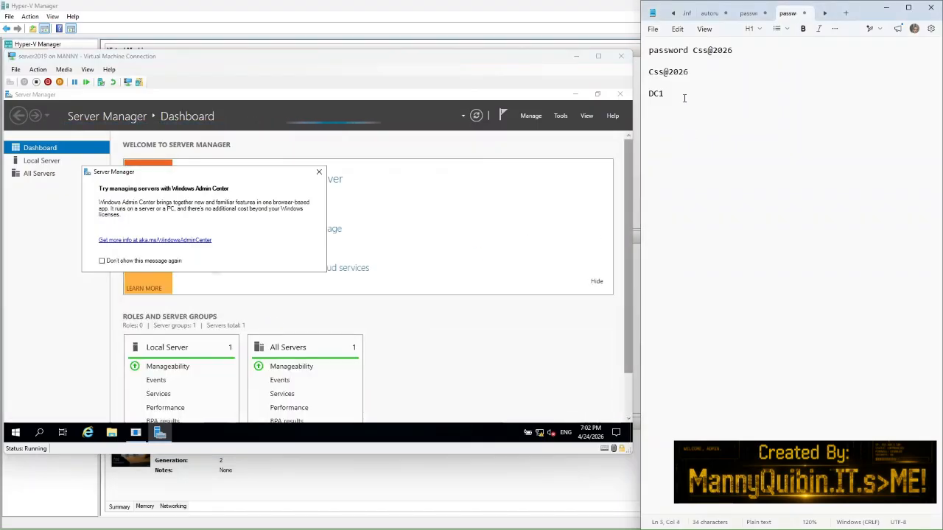
text(I)
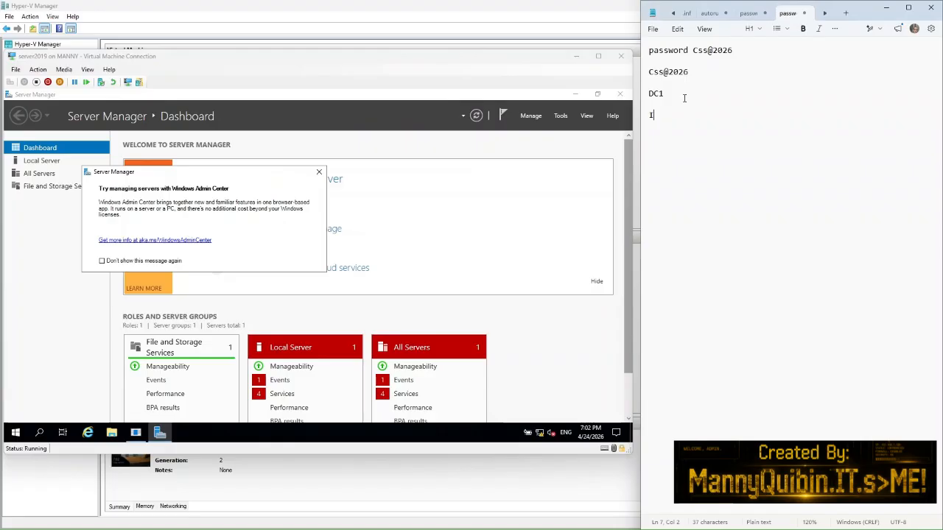
text(P address IPv4)
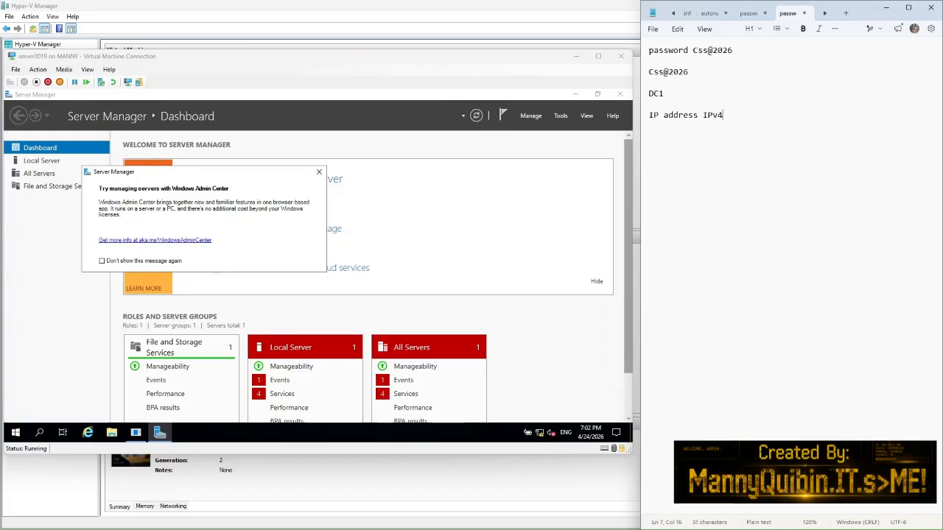
key(Return)
key(Return)
click(426, 182)
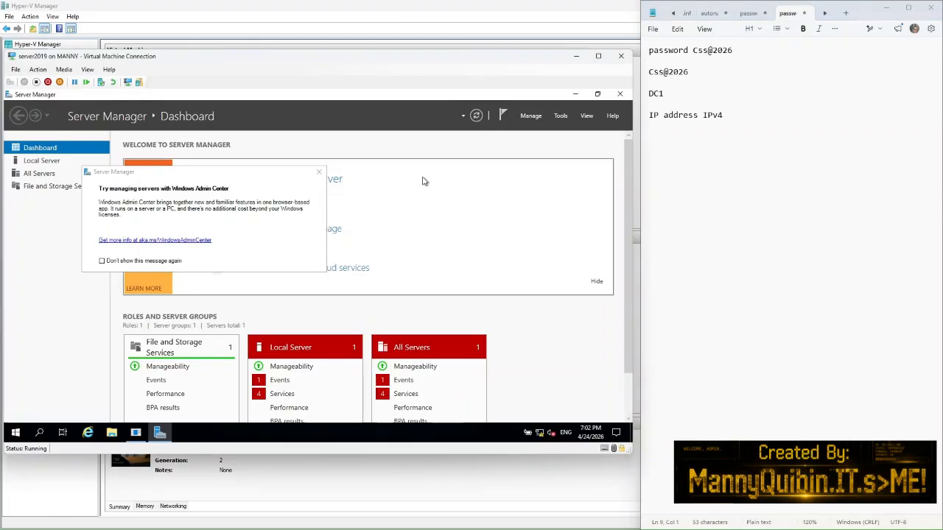
click(319, 172)
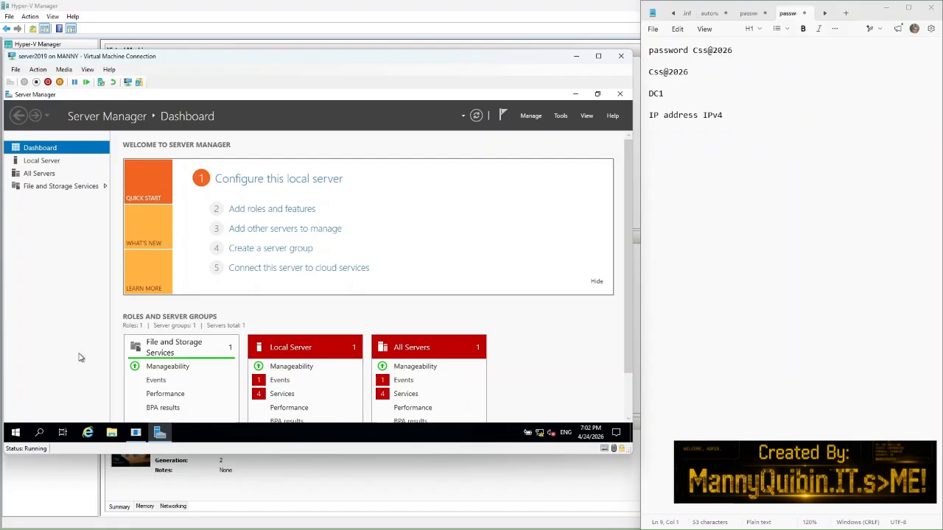
Step: Open the Ethernet adapter's properties via Network and Sharing Center's adapter list
click(112, 432)
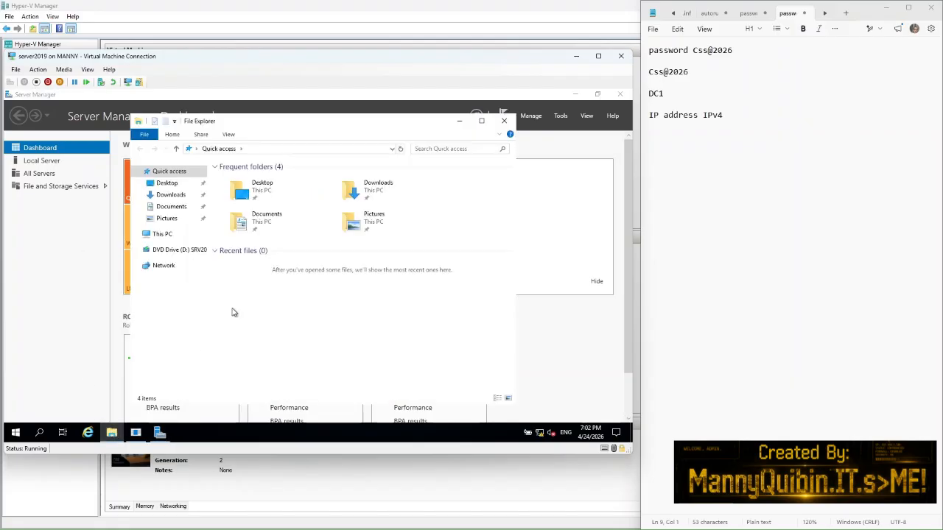
right_click(163, 272)
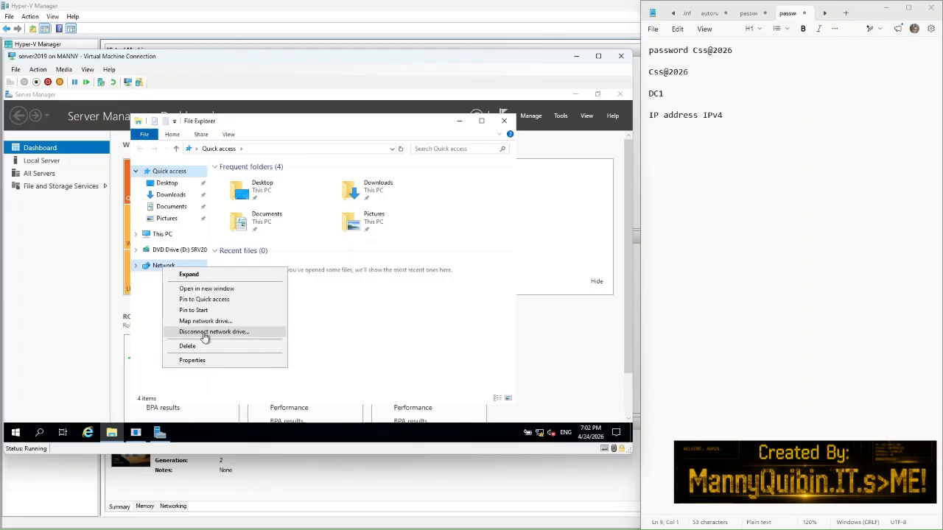
click(193, 360)
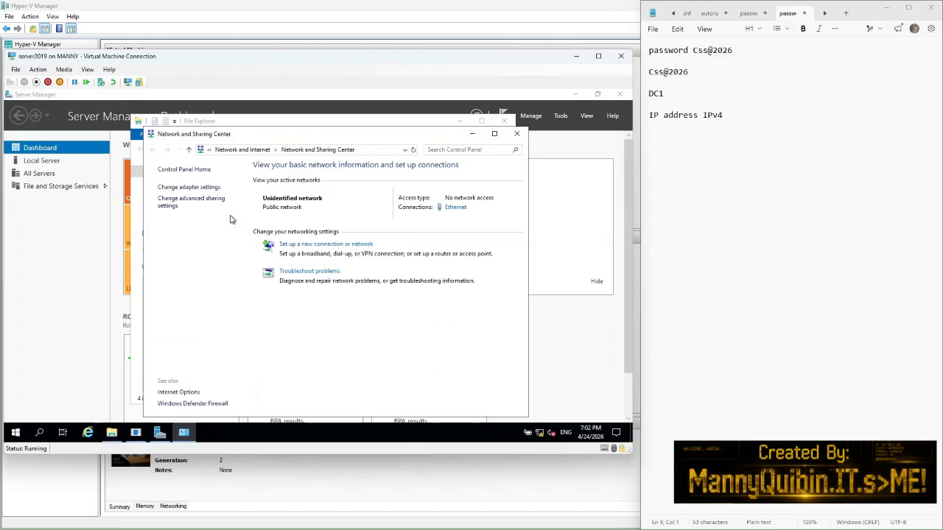
click(190, 188)
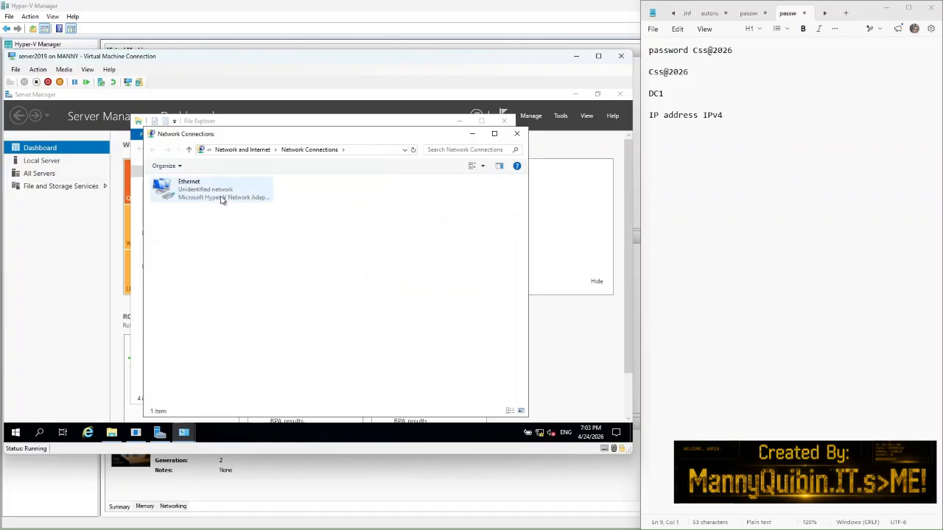
right_click(215, 191)
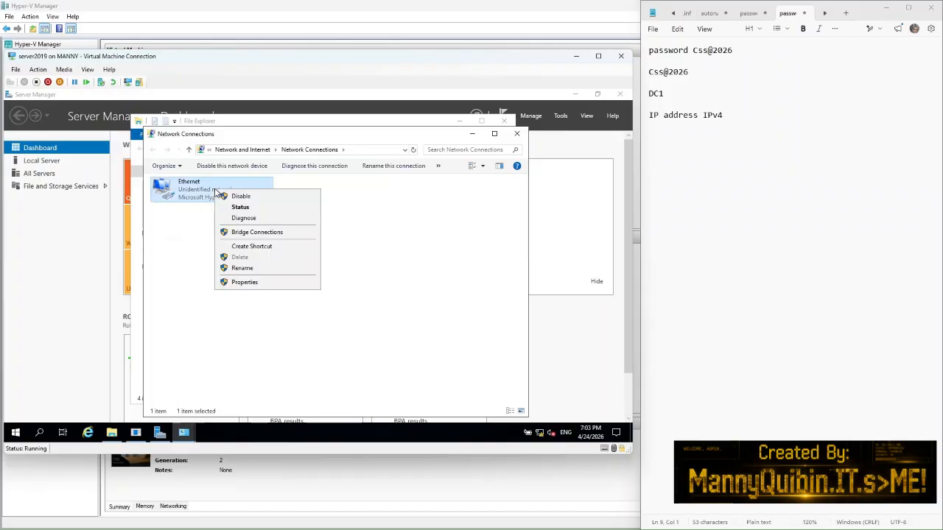
click(245, 281)
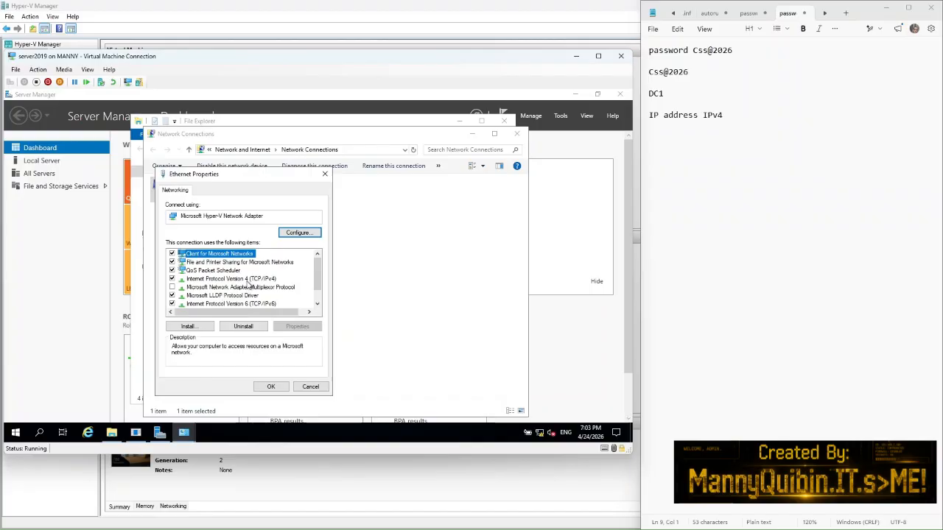
Step: Disable IPv6 on the Ethernet adapter and open Internet Protocol Version 4 properties
click(250, 280)
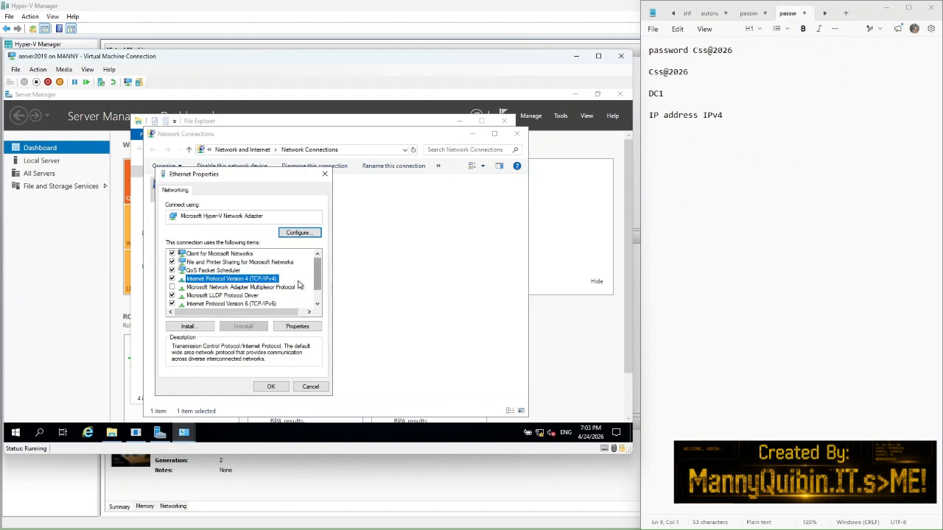
click(172, 304)
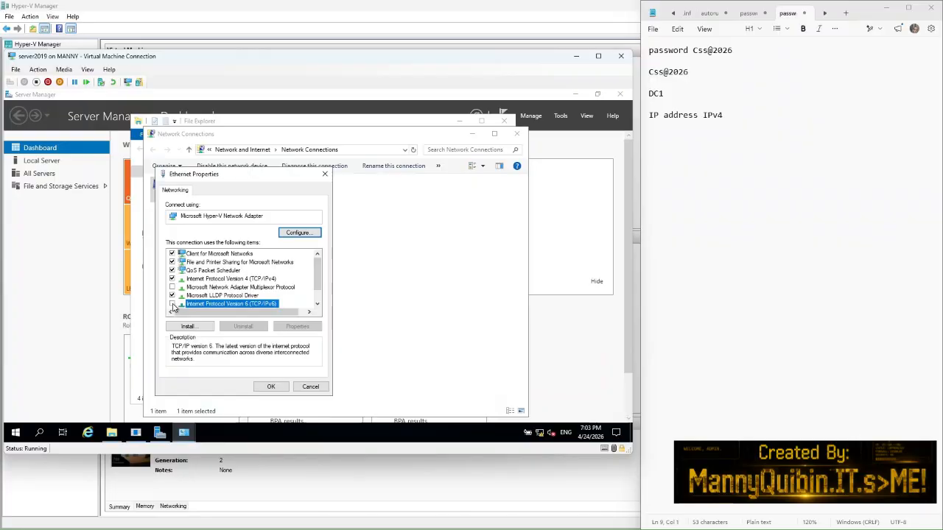
click(251, 279)
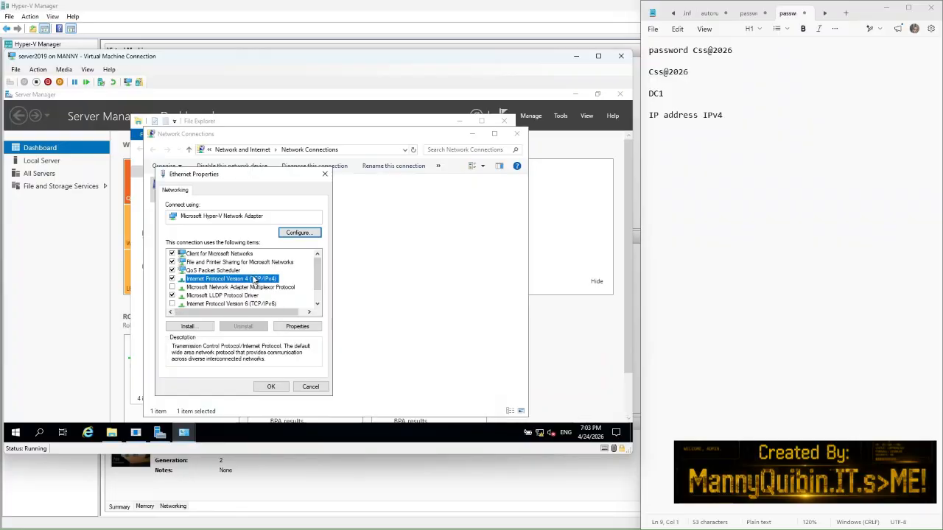
click(297, 327)
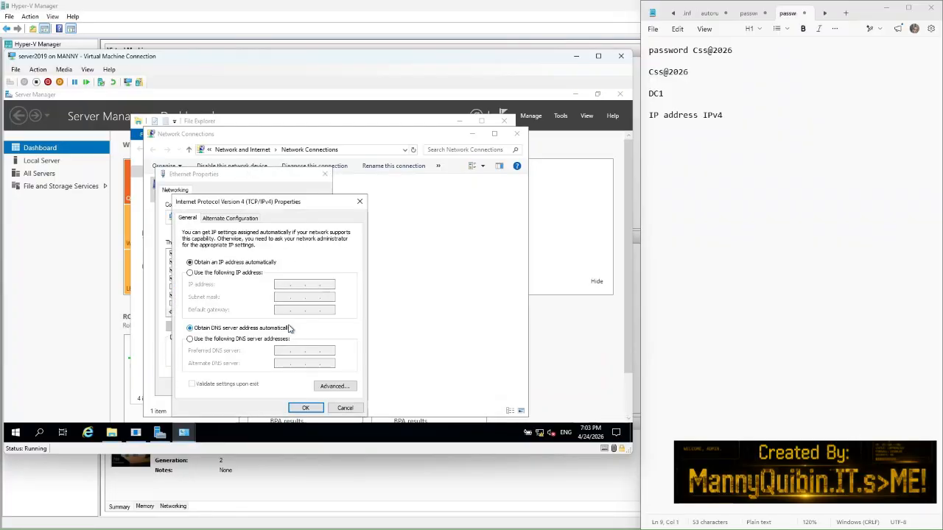
Step: Set static IP 192.168.1.200, mask 255.255.255.0, gateway 192.168.1.1, DNS 192.168.1.200
click(190, 272)
click(283, 285)
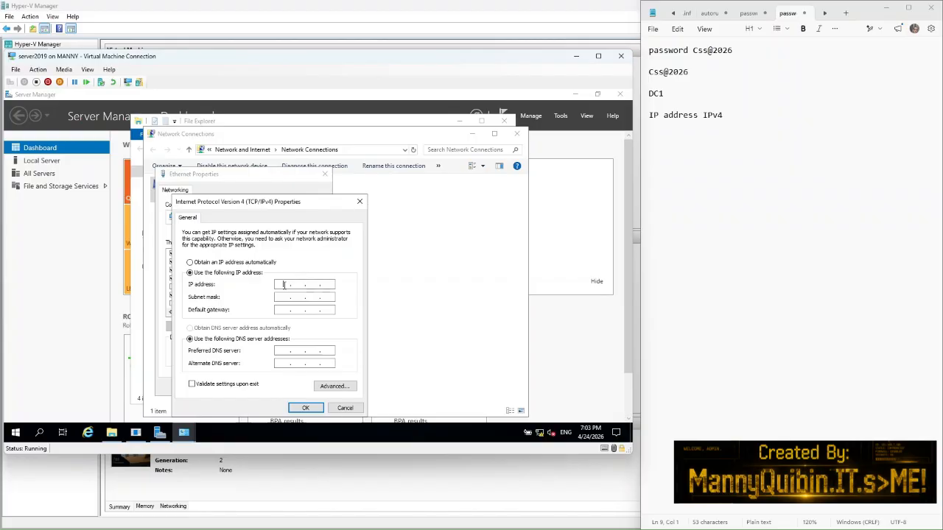
text(192 . 168 . 1 . 200)
click(279, 298)
click(281, 309)
text(192 . 168 . 1 . 1)
click(278, 350)
text(192 . 168 . 1 . )
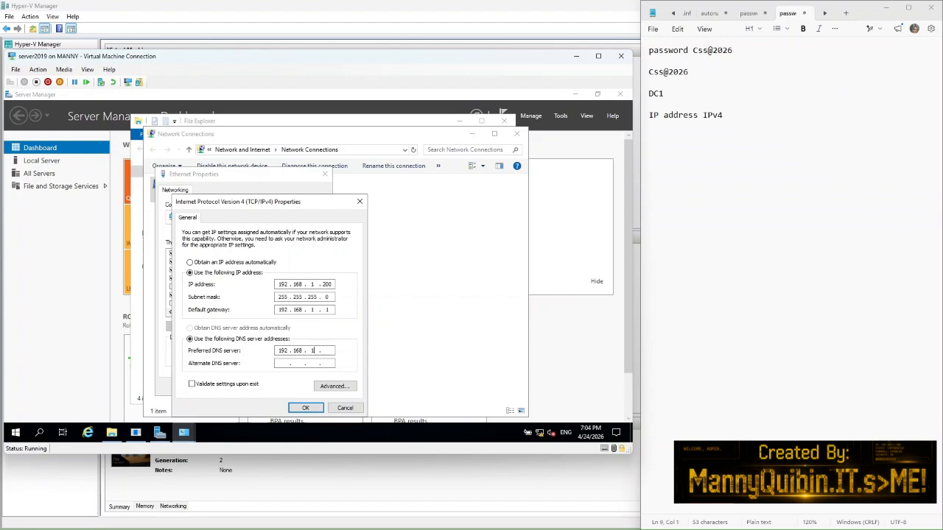
text(200)
click(295, 410)
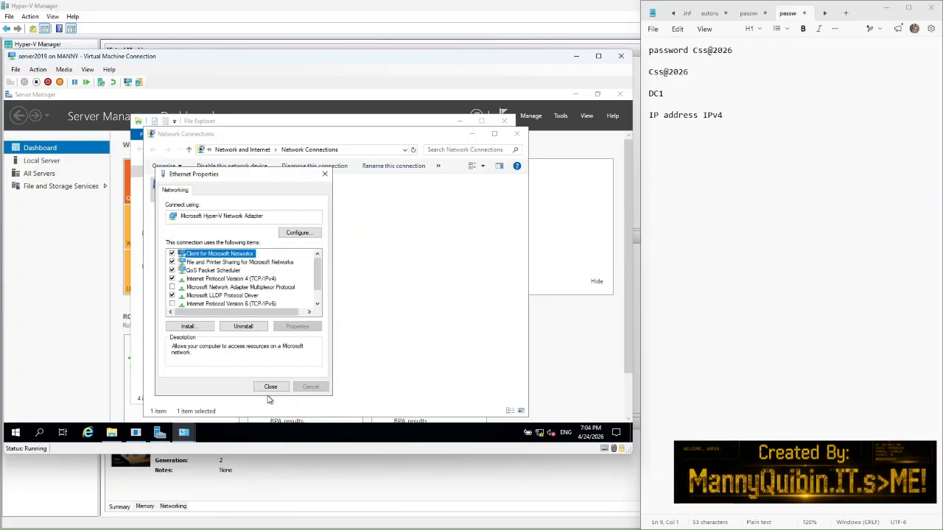
Step: Close the adapter properties, Network Connections and Network and Sharing Center
click(270, 388)
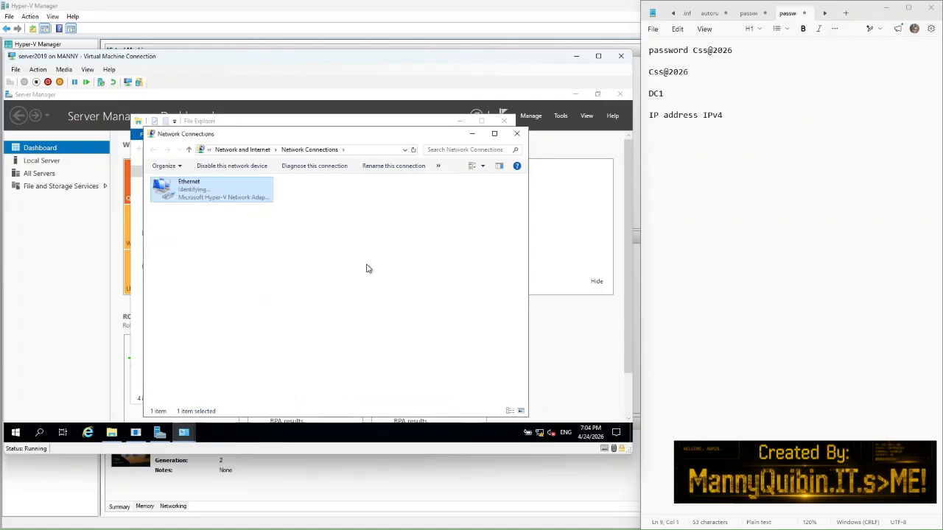
click(517, 135)
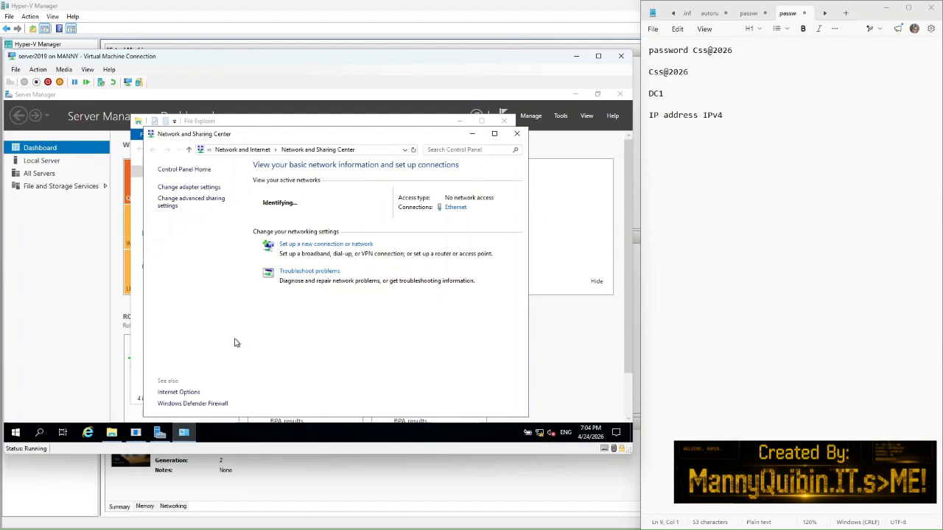
click(517, 133)
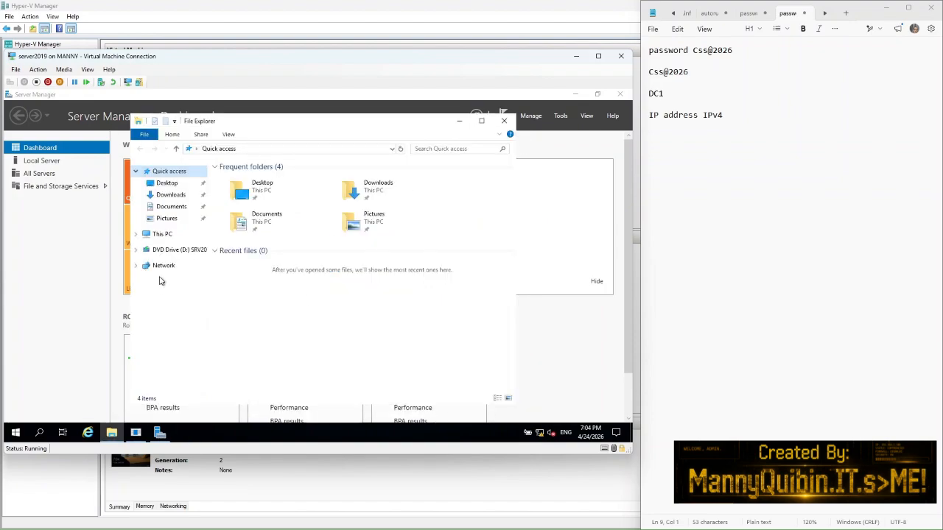
Step: Browse Network, dismiss the discovery error, and open the network status settings
click(162, 266)
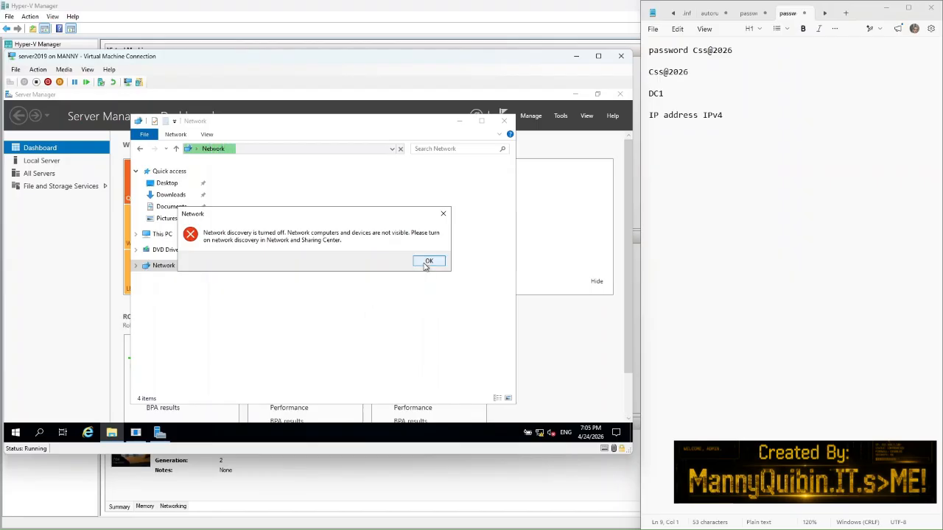
click(428, 261)
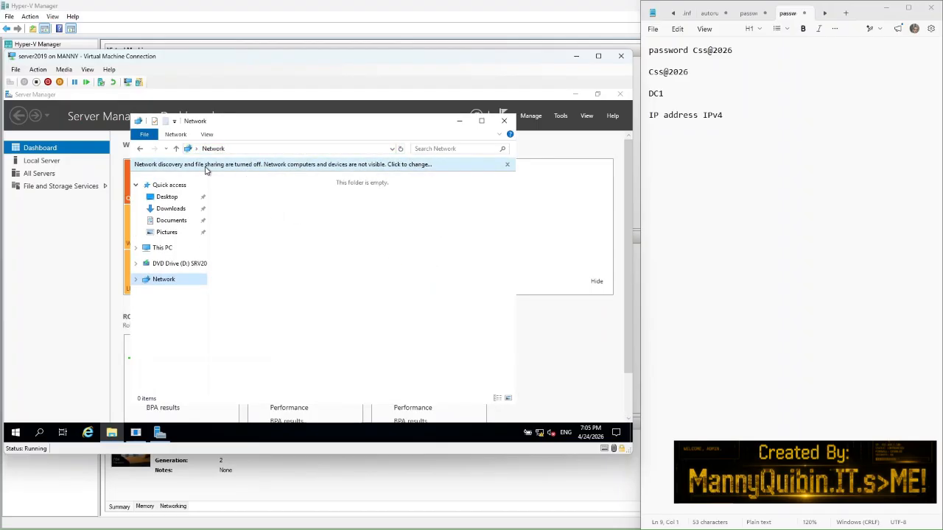
click(287, 167)
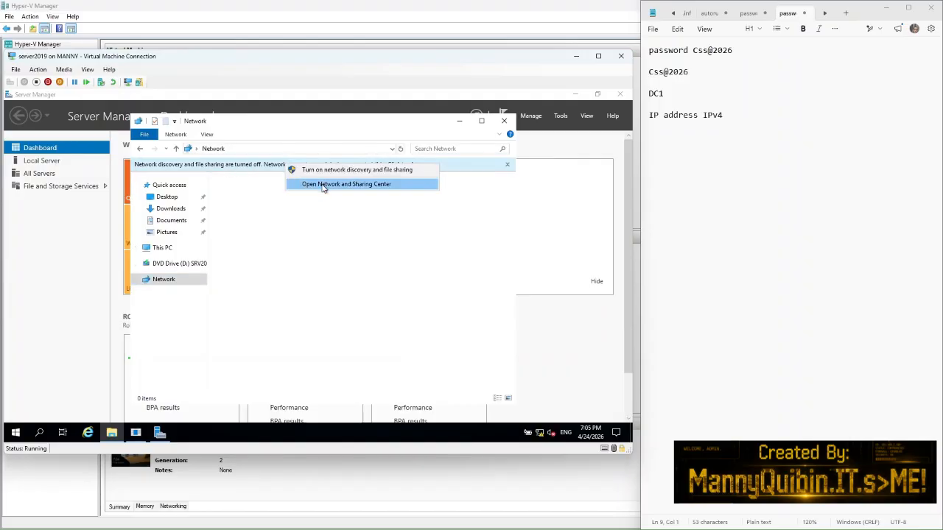
click(321, 184)
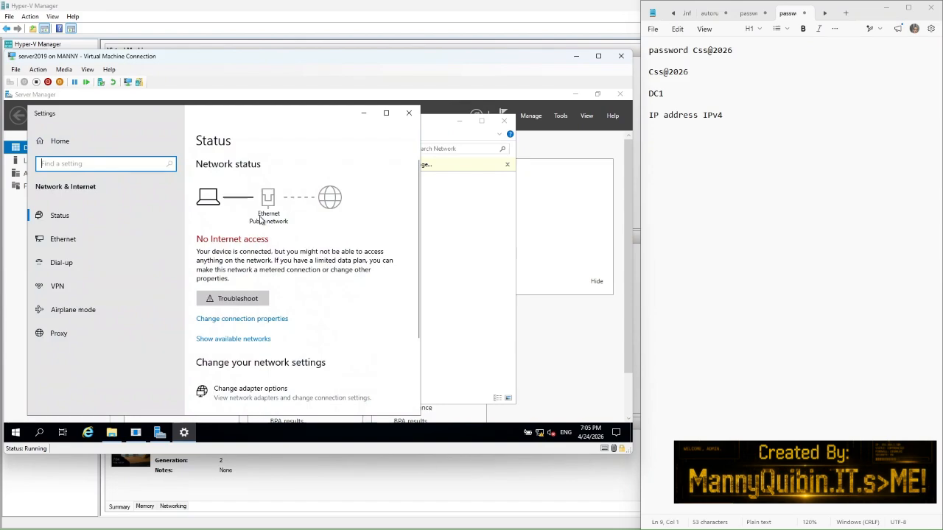
scroll(280, 294, down, 3)
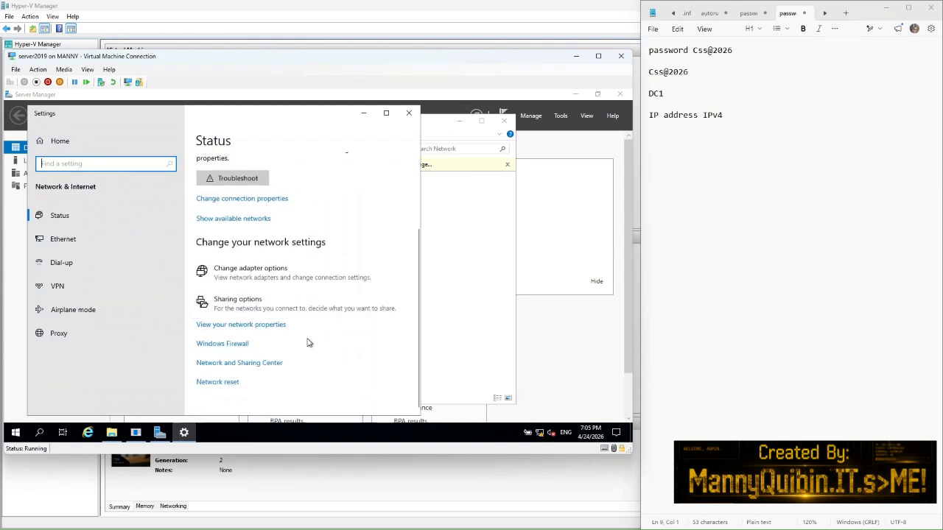
Step: Turn on network discovery and file and printer sharing, save, and close the windows
click(273, 307)
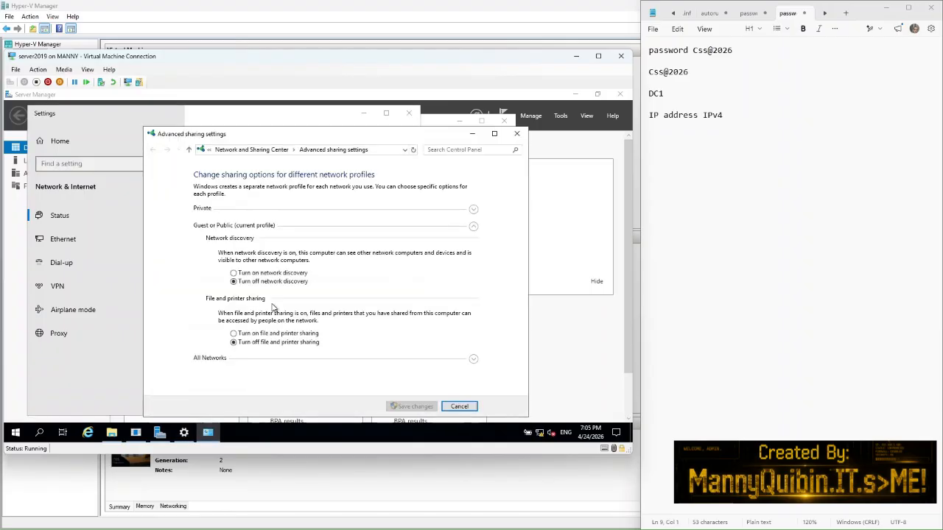
click(234, 274)
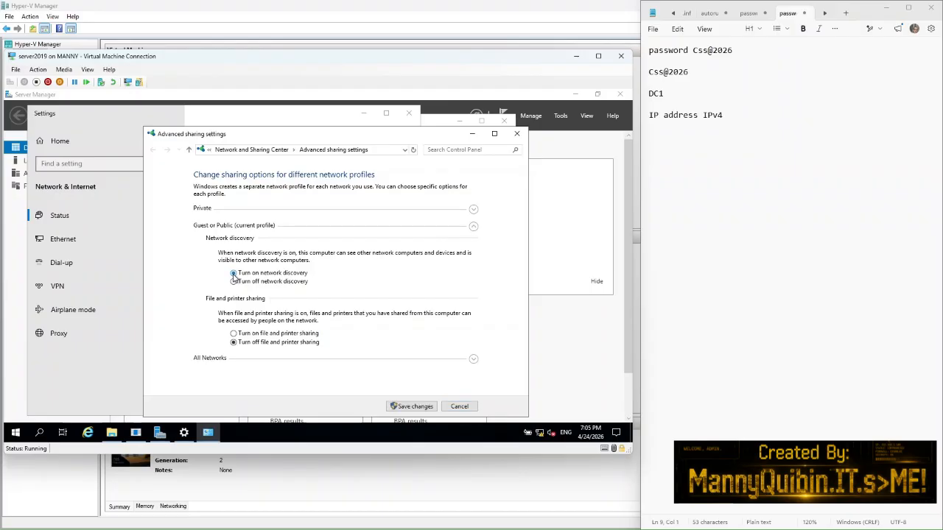
click(233, 333)
click(412, 408)
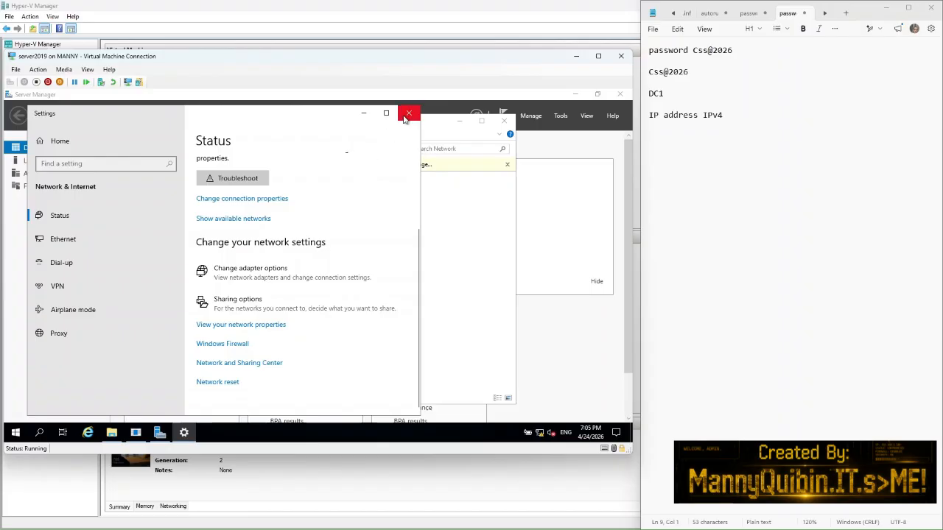
click(408, 114)
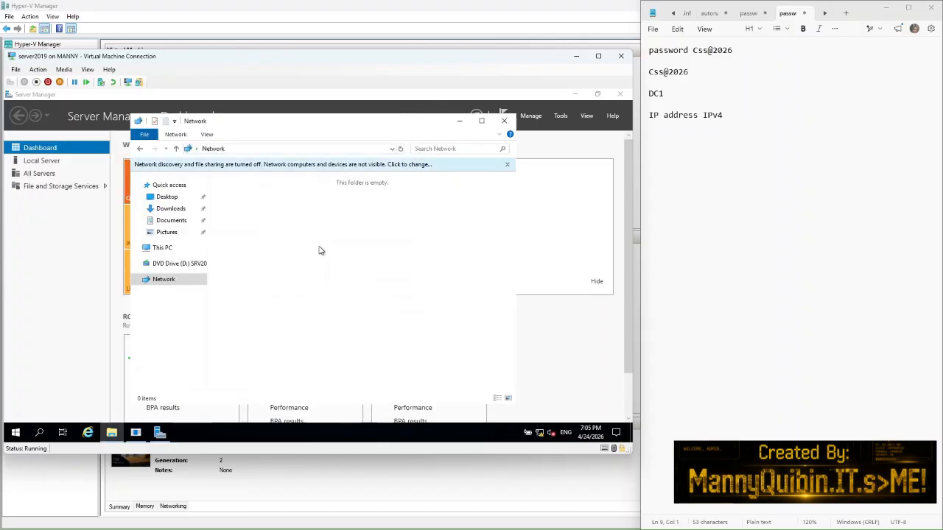
click(505, 123)
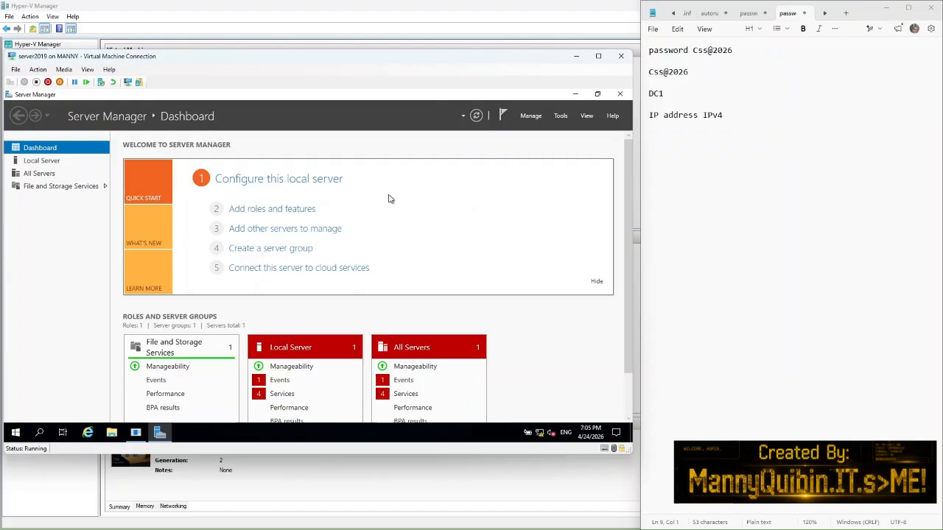
Step: Note 'add roles', then advance the Add Roles wizard past Server Selection with DC1
click(742, 118)
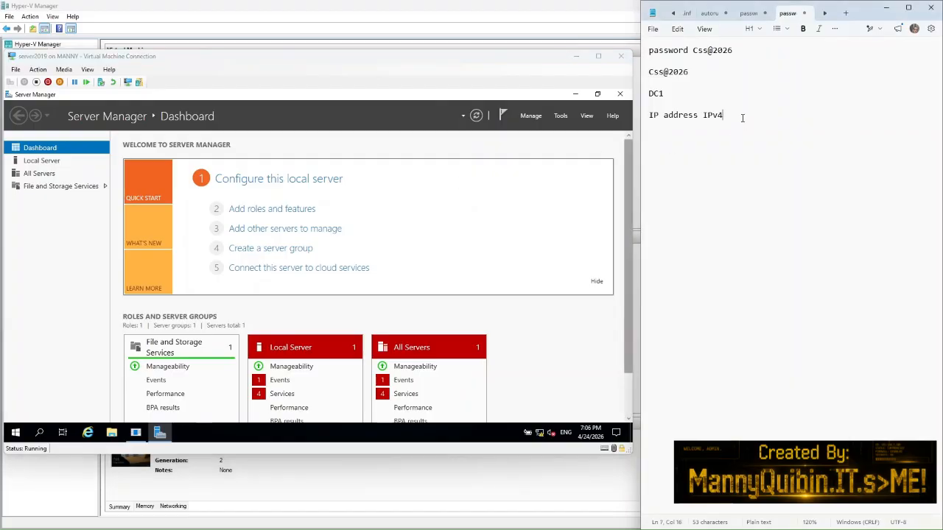
text(add roles)
click(278, 214)
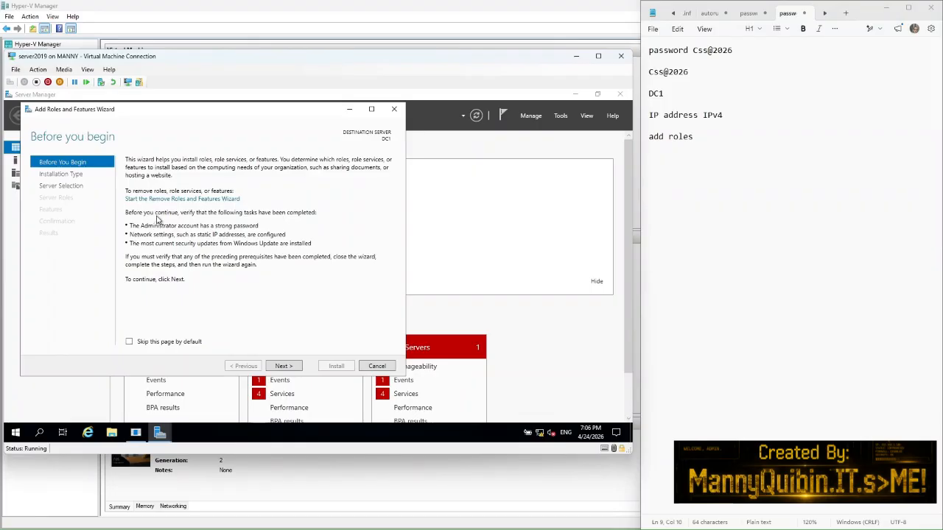
click(281, 367)
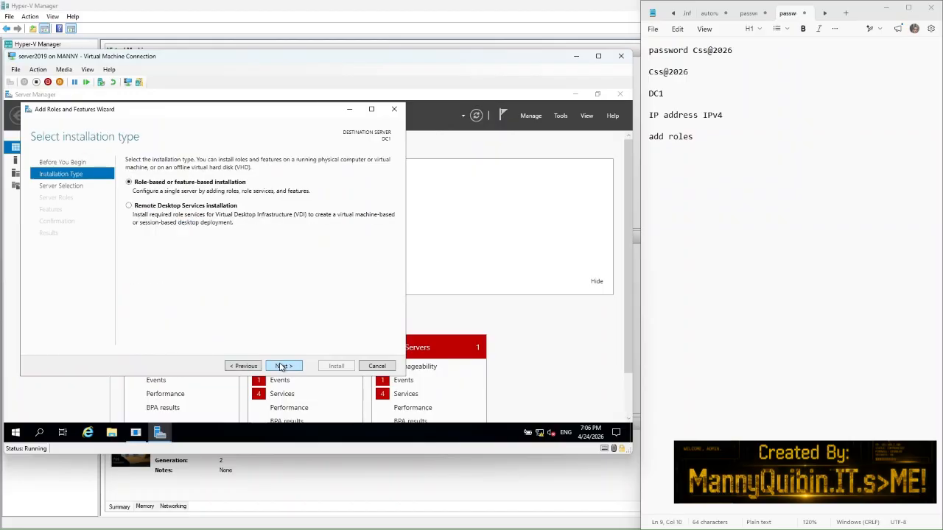
click(281, 367)
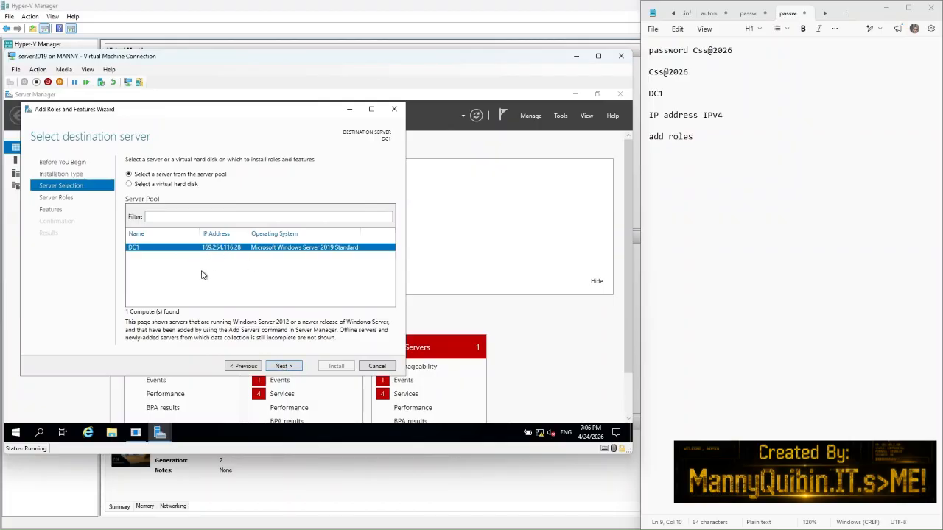
click(286, 370)
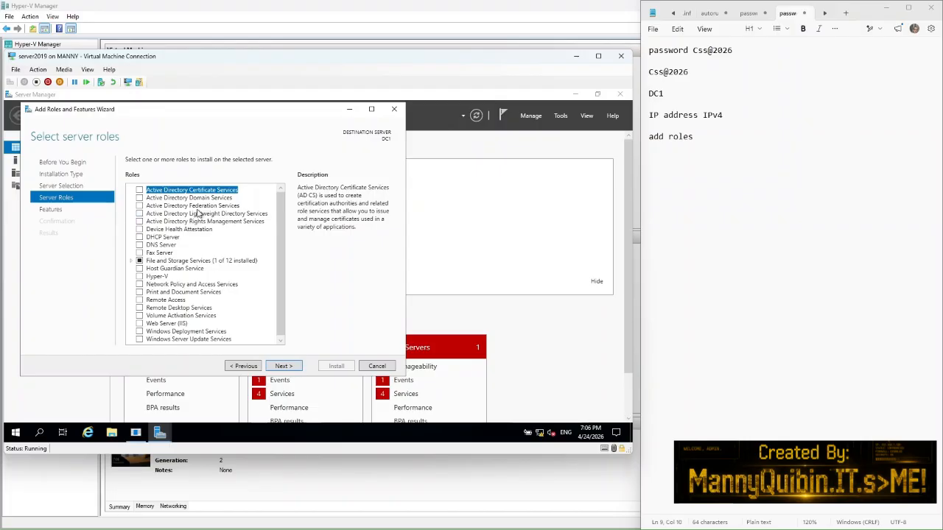
Step: Select Active Directory Domain Services, DHCP Server and DNS Server roles with their management tools
click(140, 198)
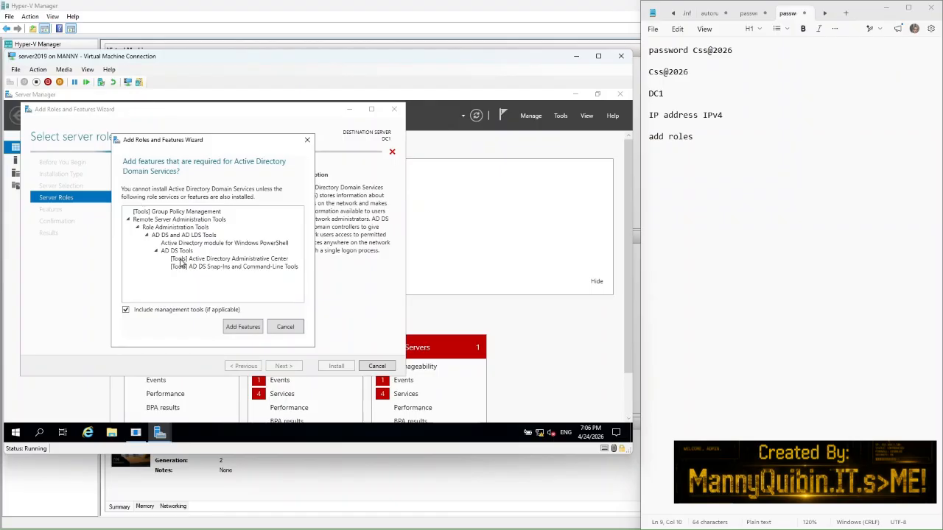
click(229, 327)
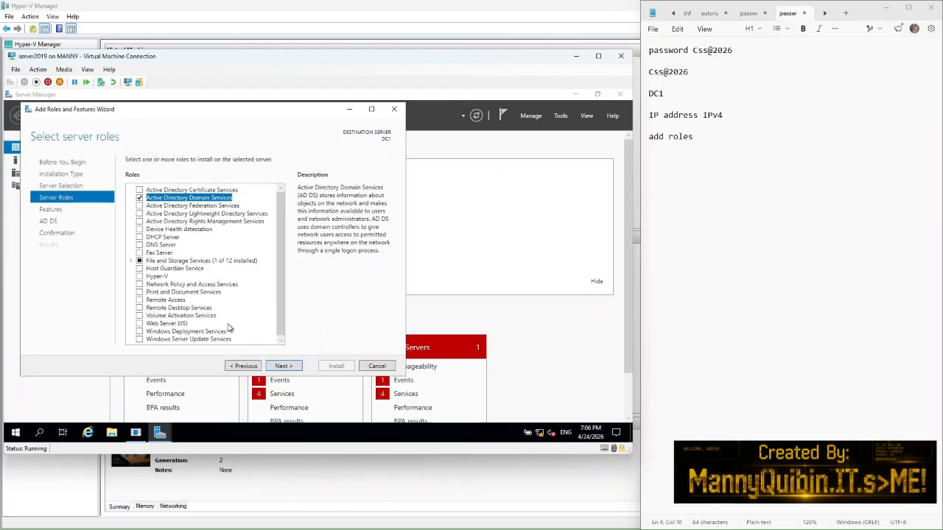
click(139, 237)
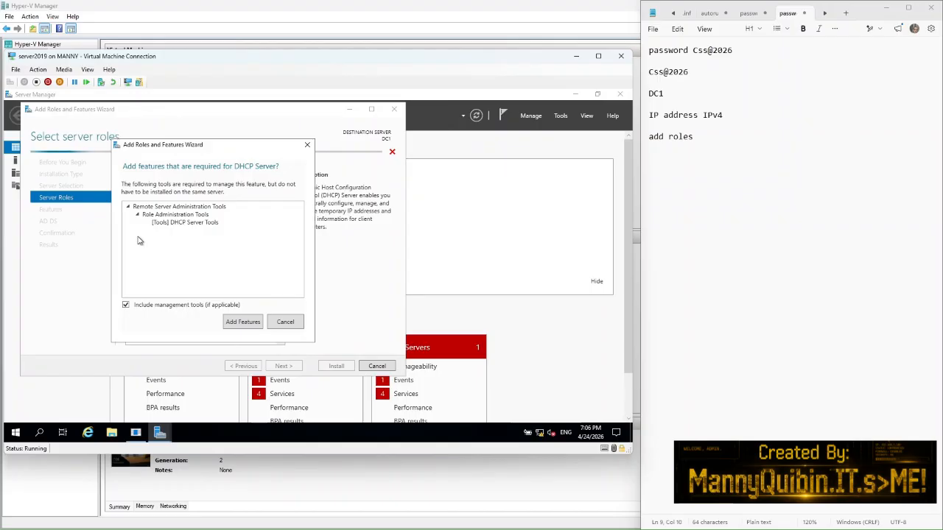
click(234, 322)
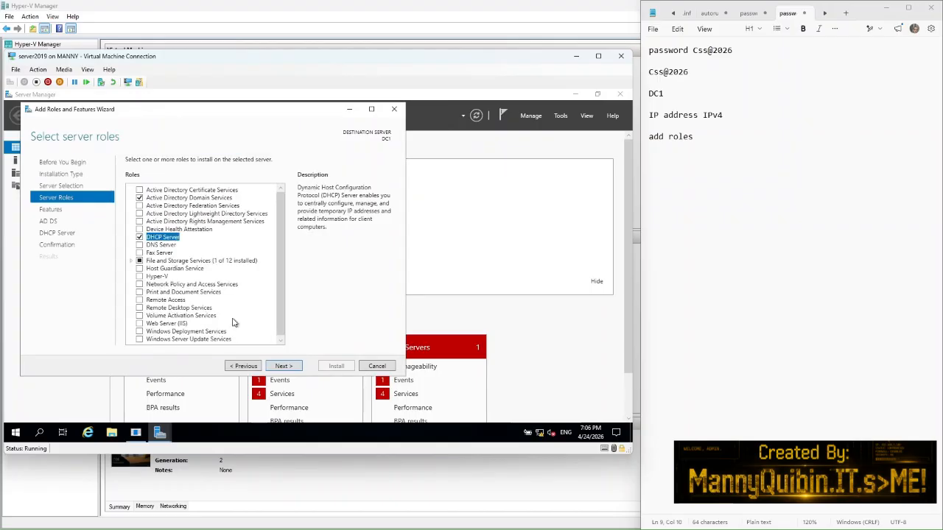
click(140, 246)
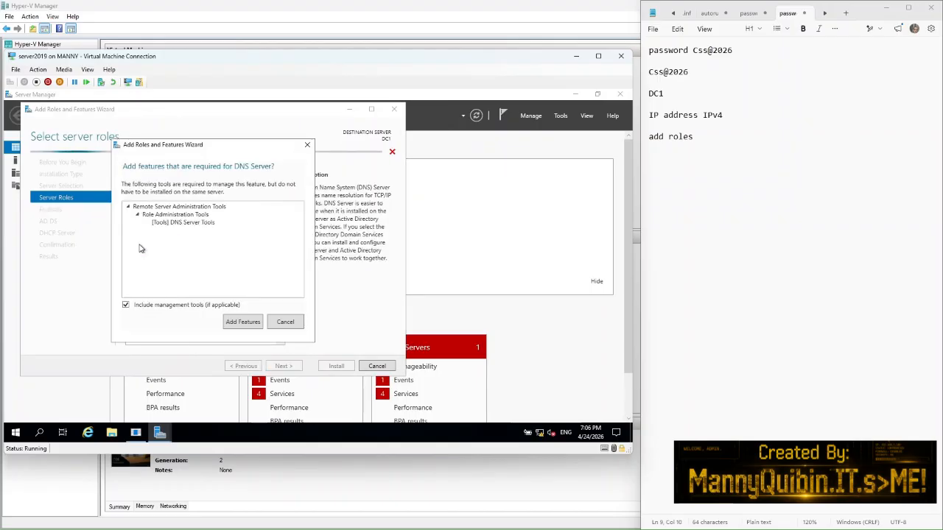
click(234, 322)
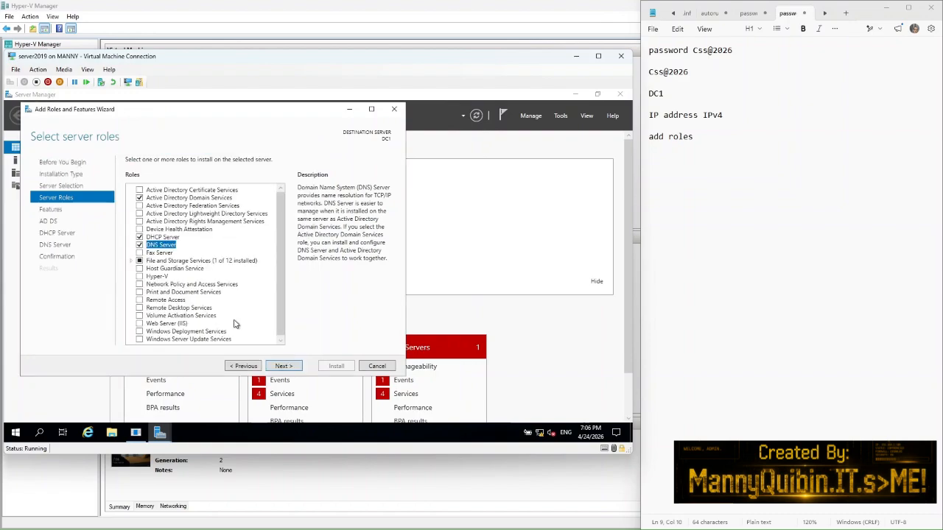
Step: Continue through the Features, AD DS, DHCP Server and DNS Server pages to Confirmation
click(284, 367)
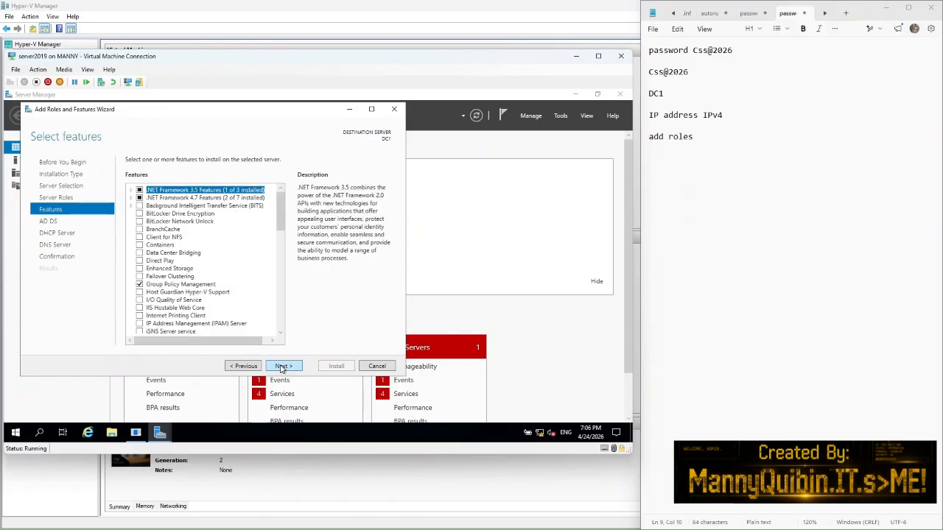
click(283, 366)
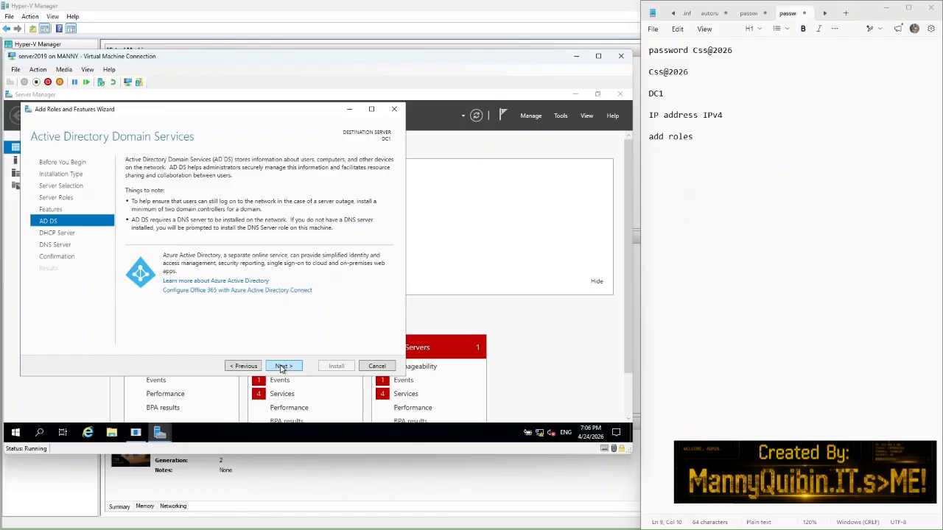
click(283, 366)
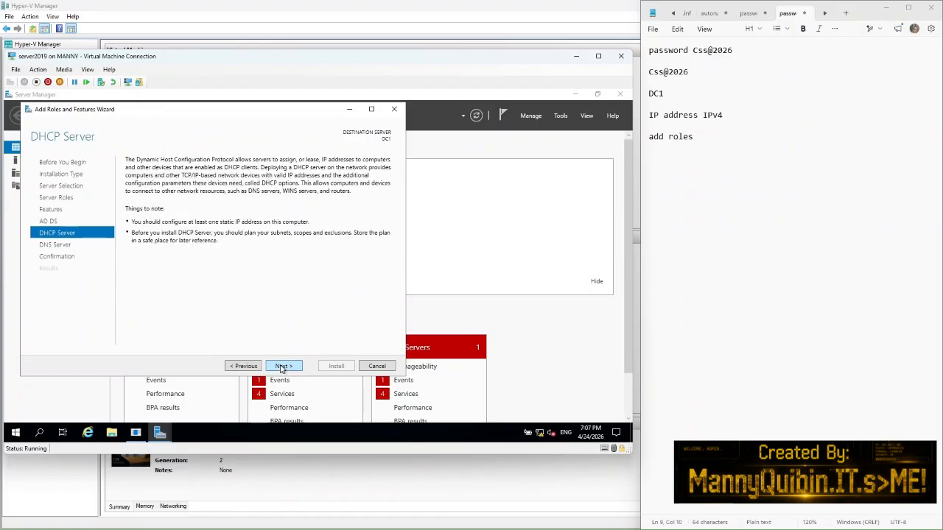
click(283, 366)
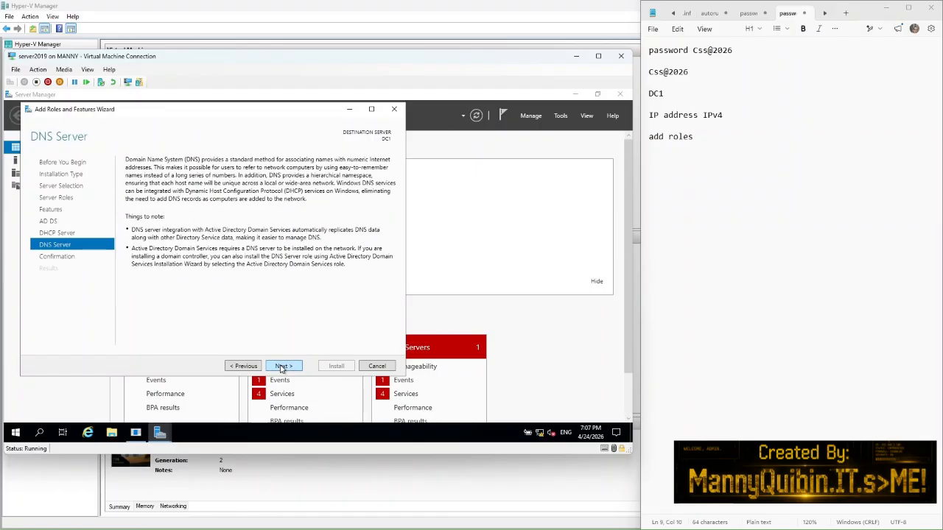
click(281, 366)
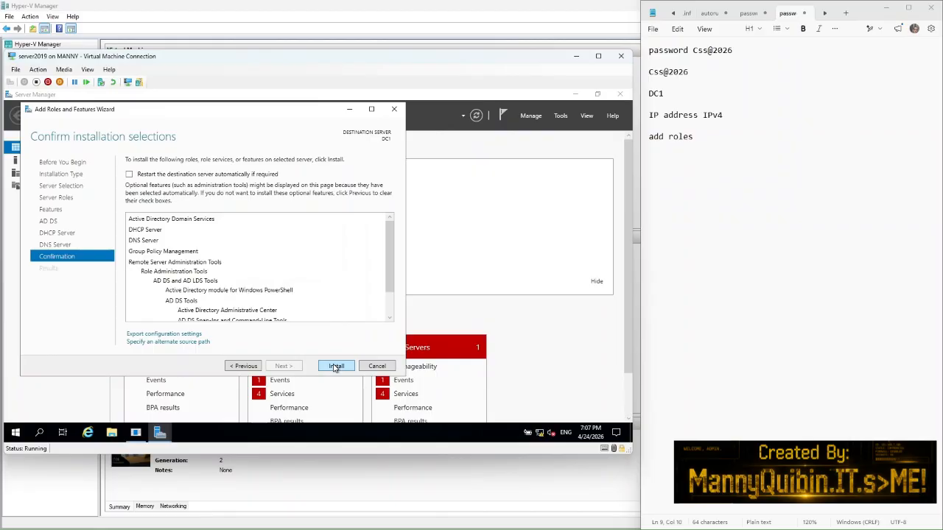
Step: Allow automatic restart of DC1 and install AD DS, DHCP Server and DNS Server
click(130, 175)
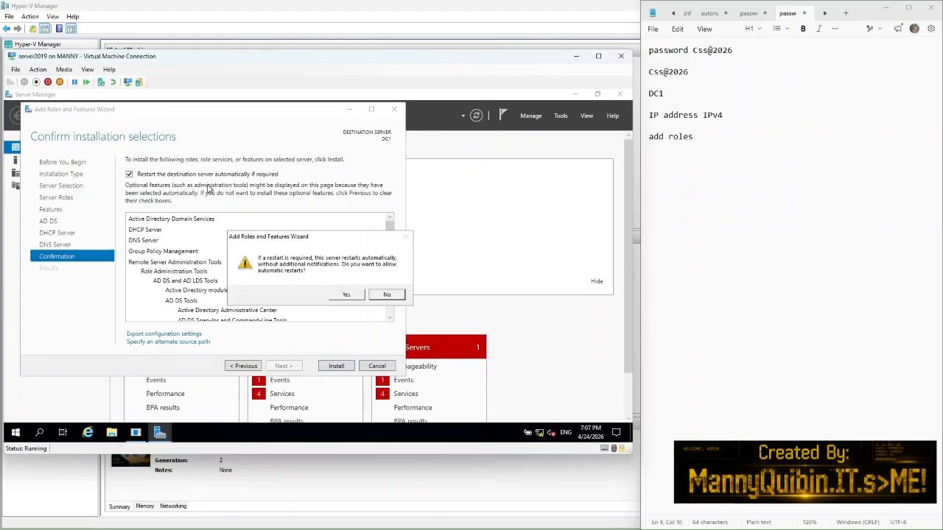
click(346, 294)
click(332, 366)
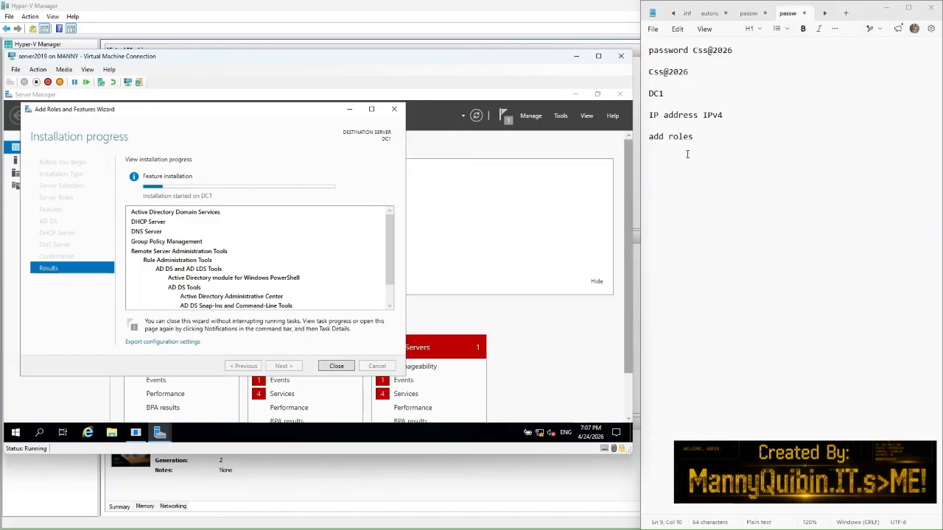
Step: Add 'ADDS / DHCP / DNS' to the notes after 'add roles' while the role installation completes
click(702, 139)
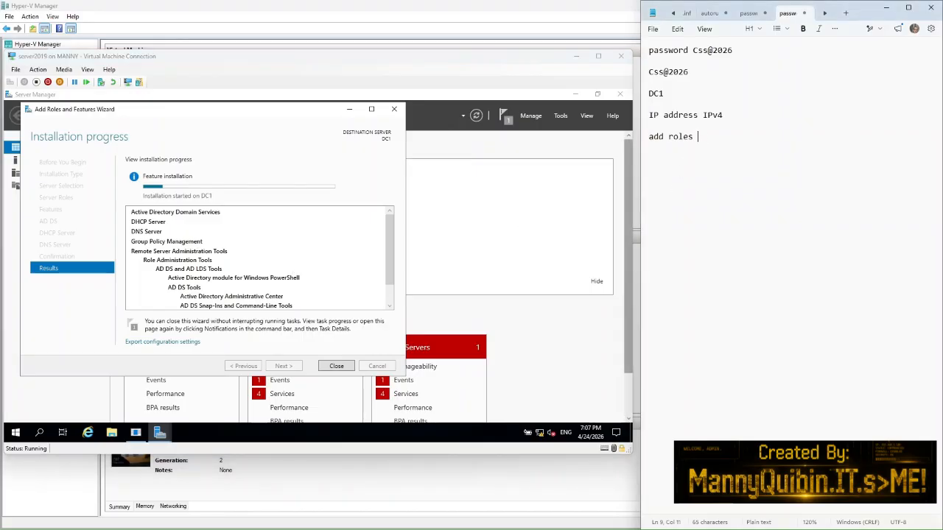
text(ADDS )
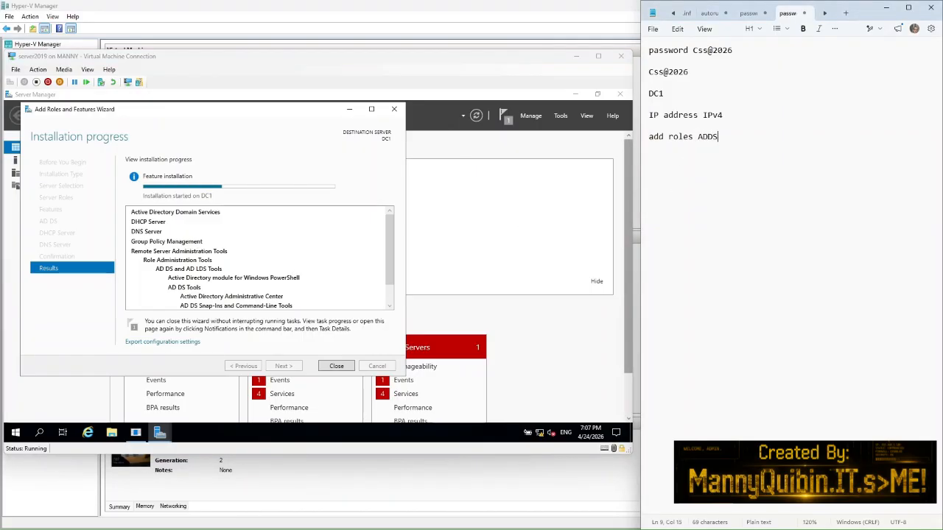
text(/ DHCP / DNS)
key(Return)
key(Return)
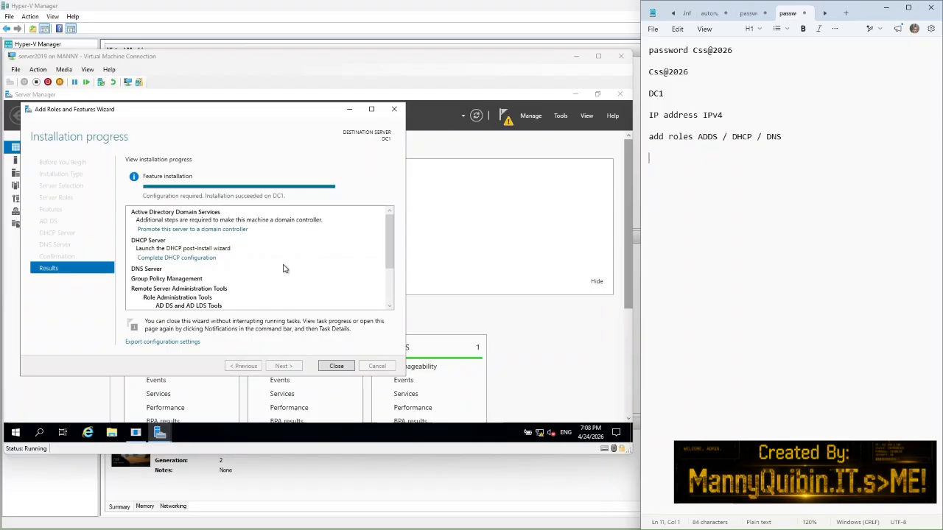
Step: Check the post-deployment notification and launch 'Promote this server to a domain controller'
click(507, 124)
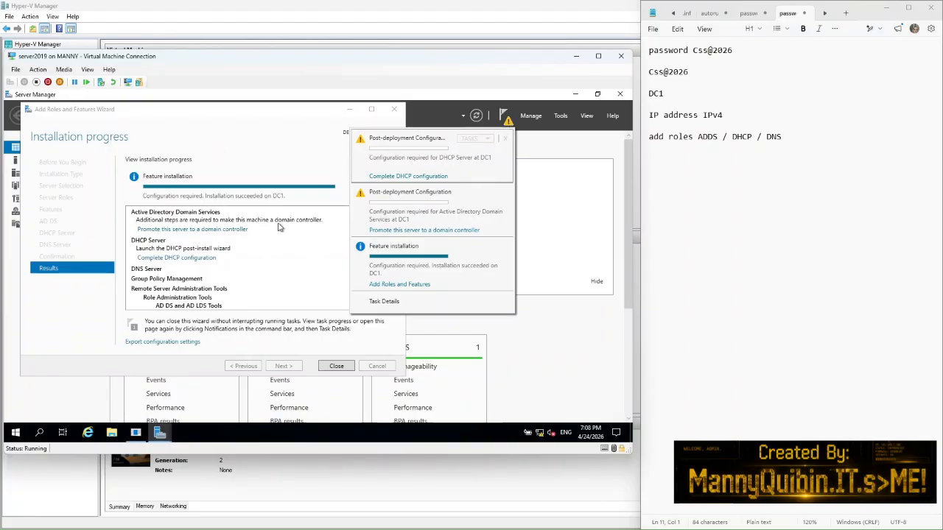
click(284, 284)
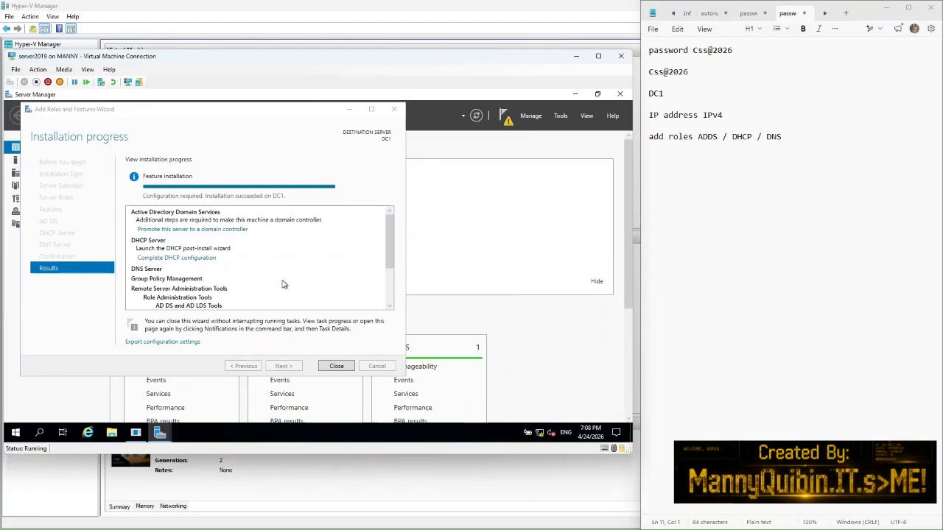
click(176, 233)
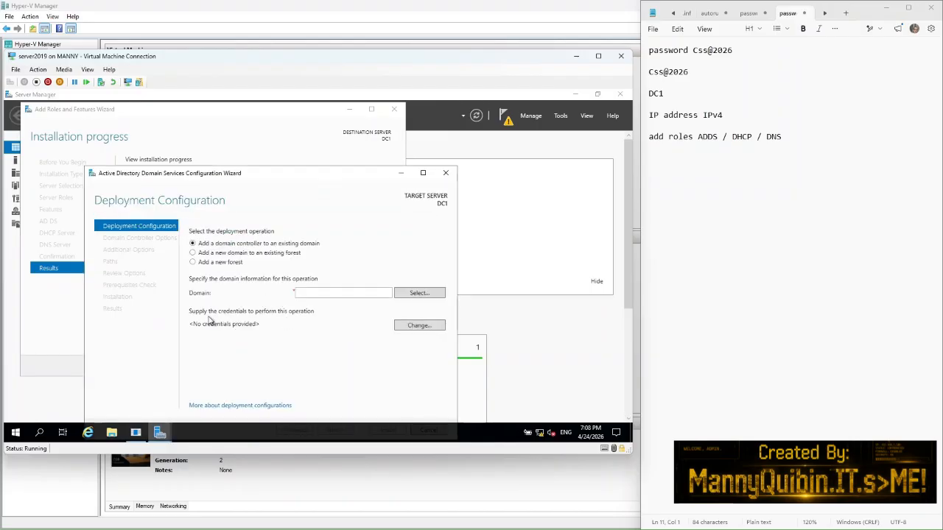
Step: Choose 'Add a new forest' and note 'add forest' on a new line in Notepad
click(192, 263)
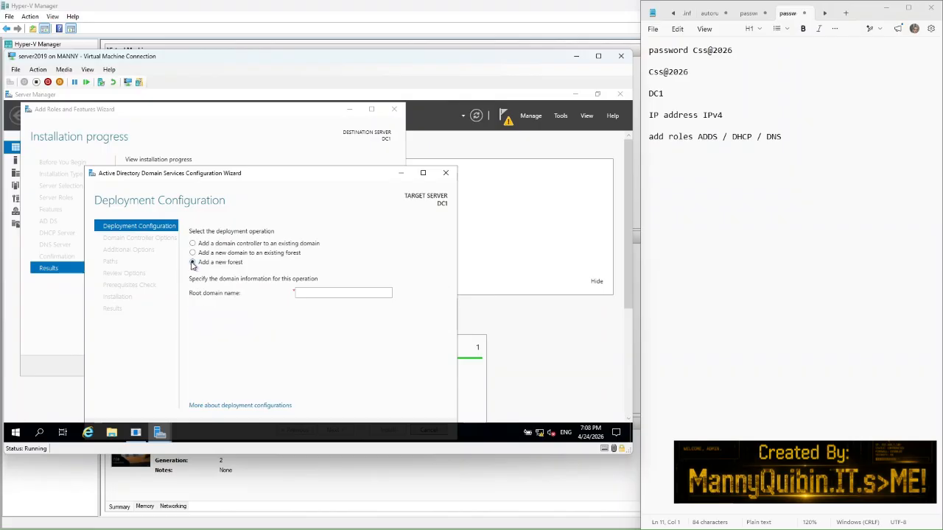
click(796, 147)
key(Return)
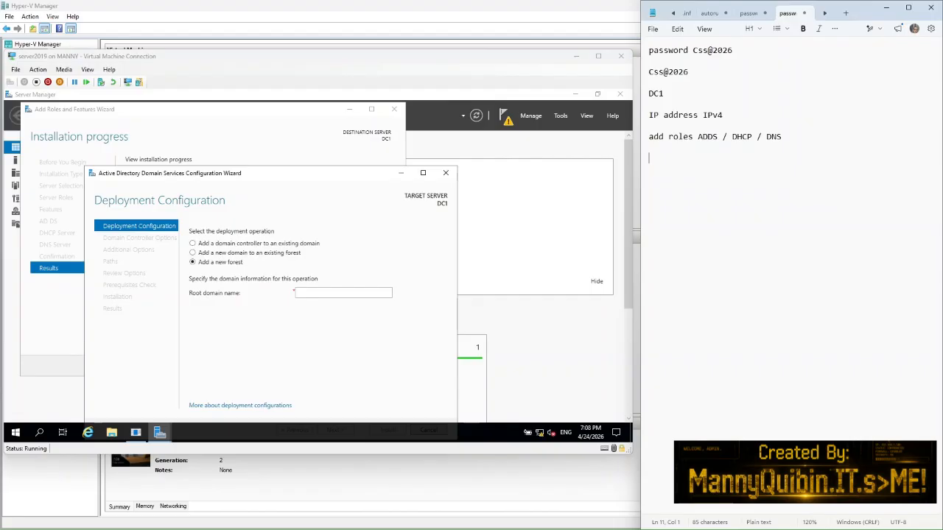
text(add forest)
Step: Enter School.local as the root domain name and maximize the configuration wizard
click(318, 293)
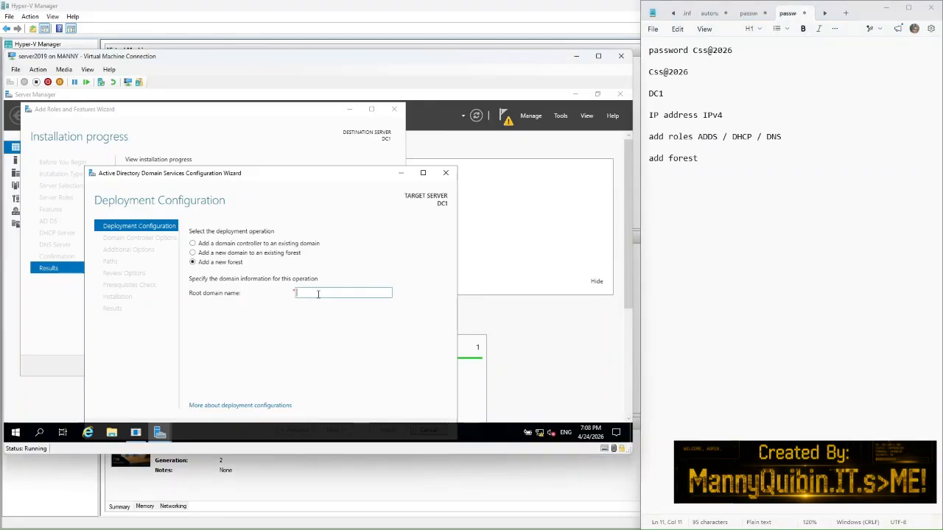
text(Sc)
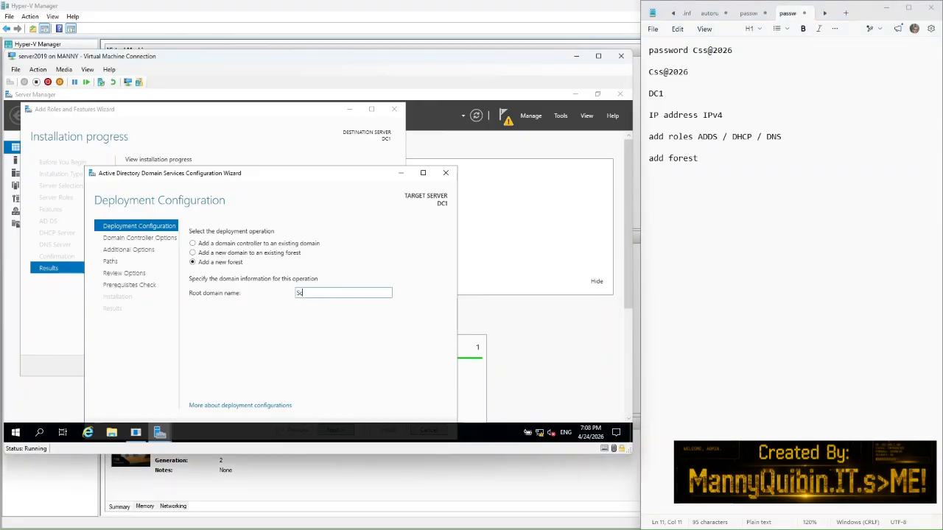
text(hool.local)
click(423, 174)
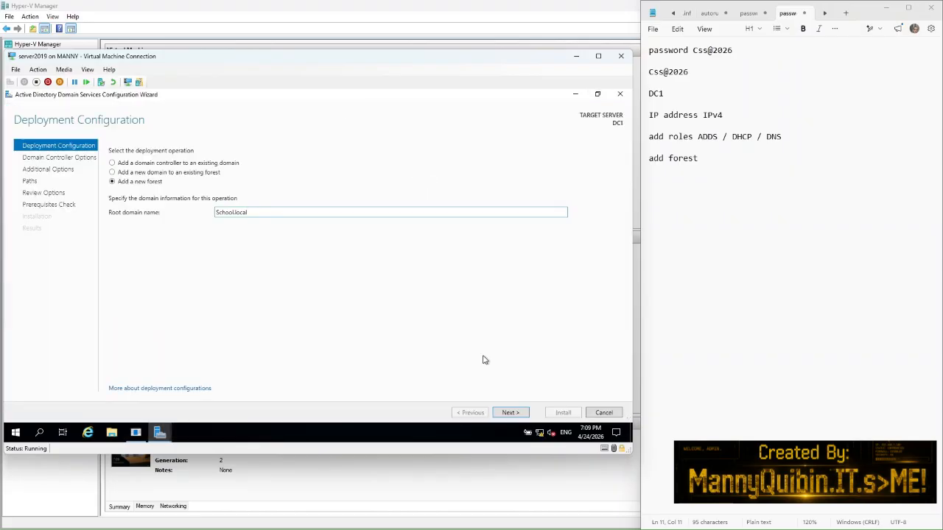
Step: Advance past the forest settings and note 'example shool.local' after 'add forest'
click(507, 412)
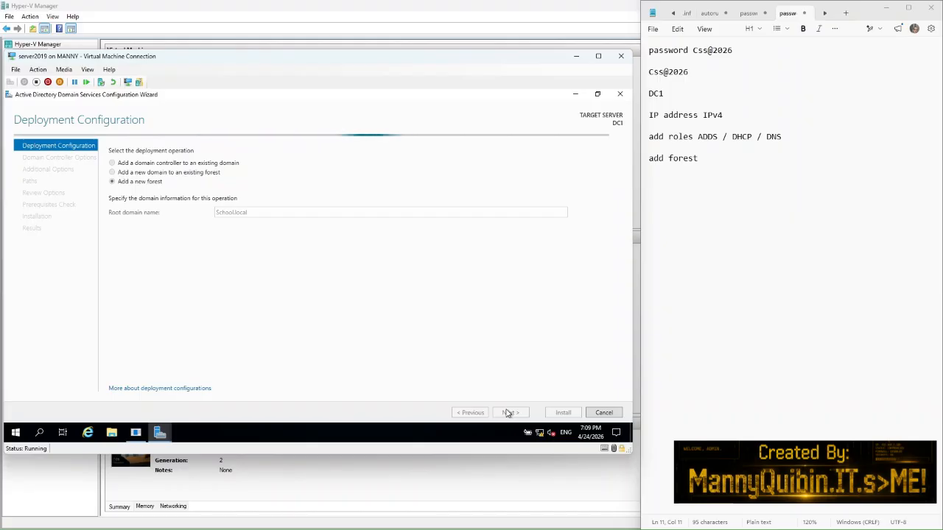
click(710, 159)
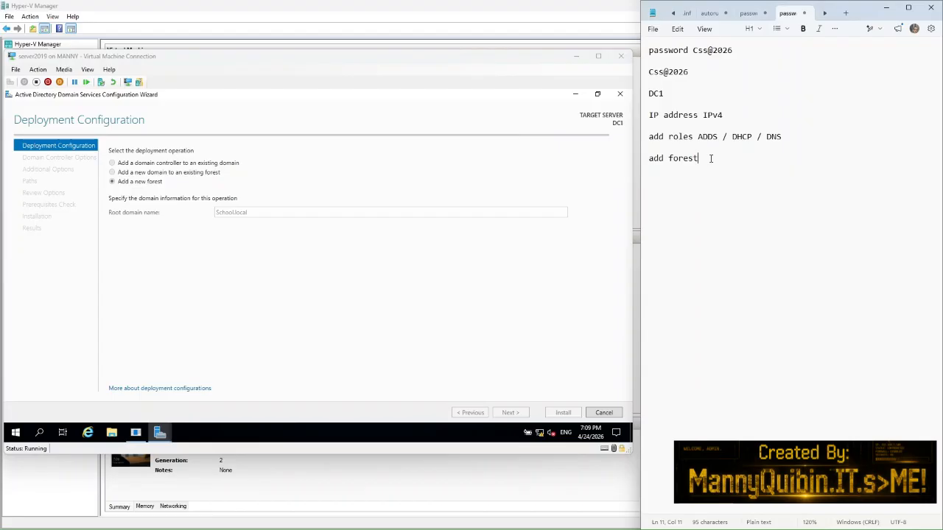
text(example shool.local)
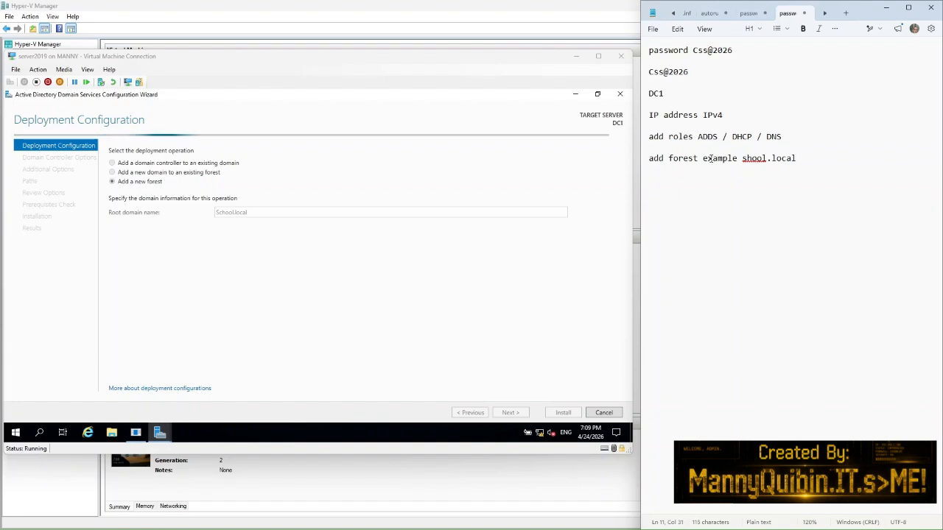
key(Return)
key(Return)
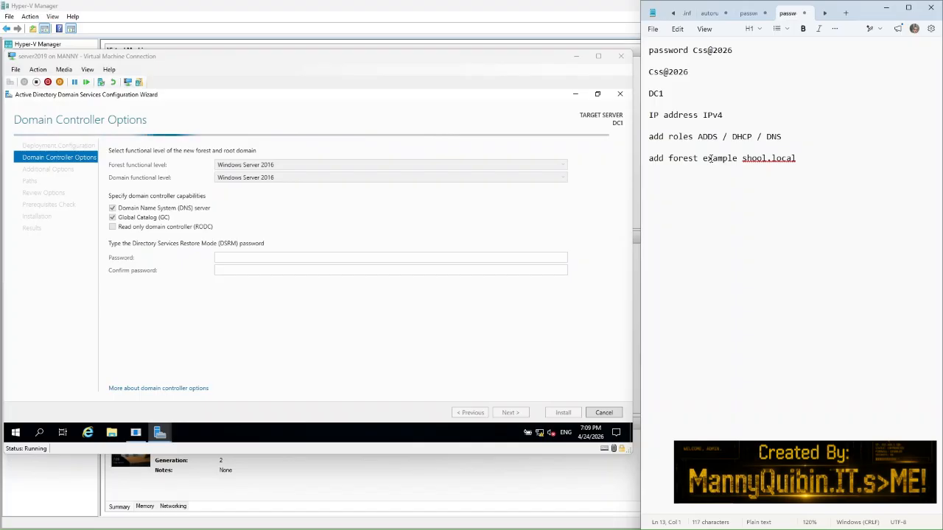
Step: Enter and confirm the DSRM password, then continue to DNS Options
click(262, 264)
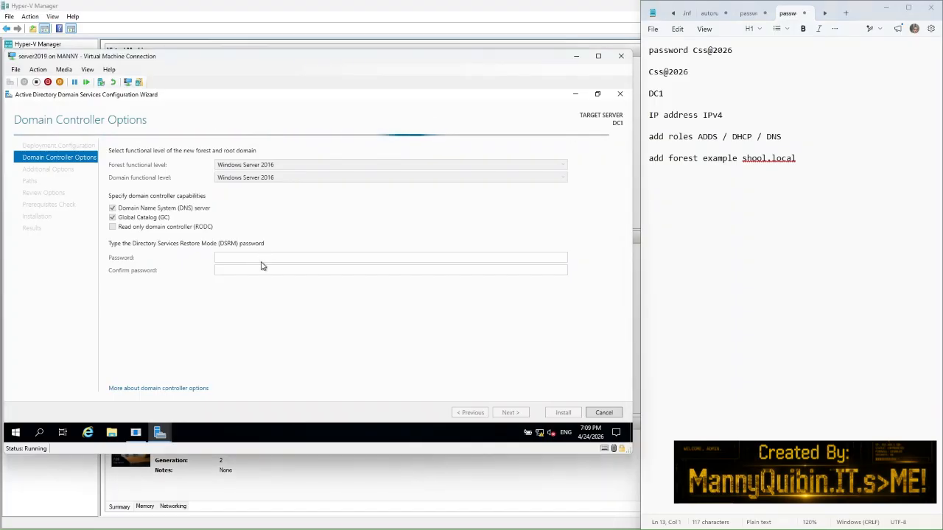
click(224, 257)
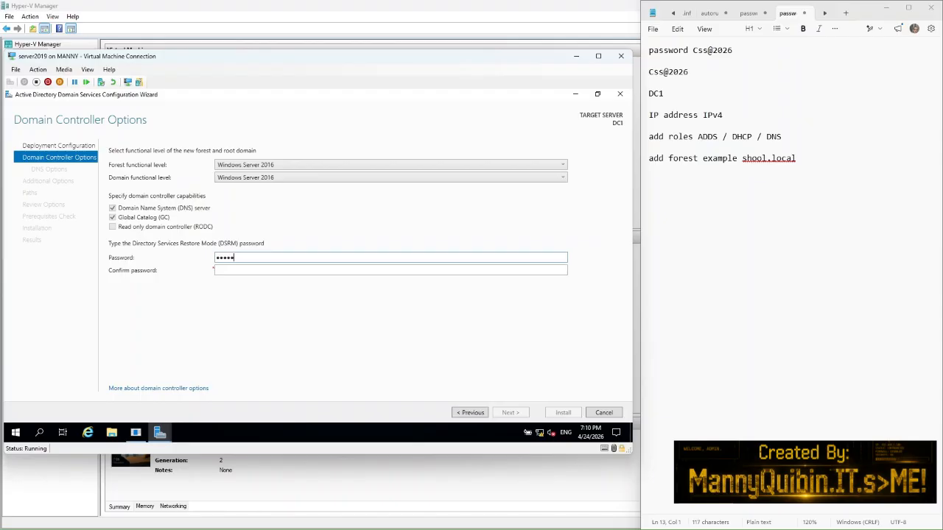
click(227, 270)
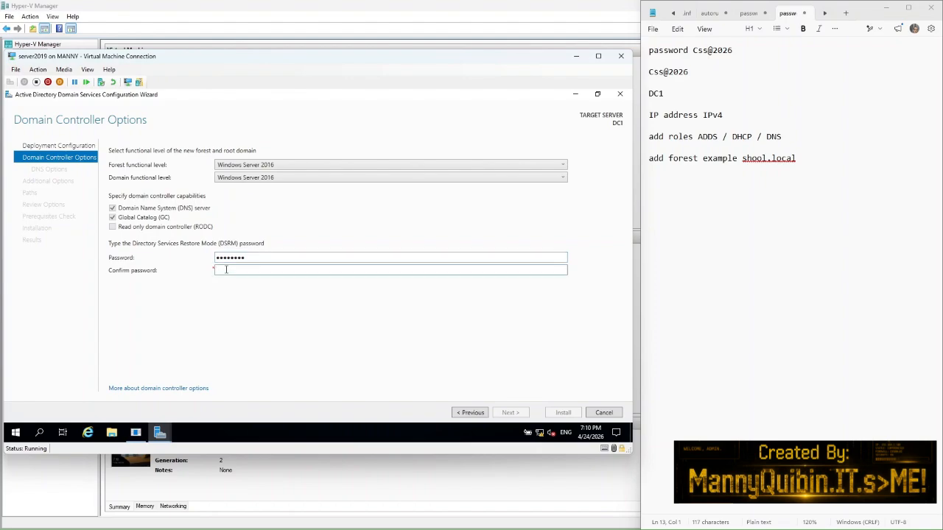
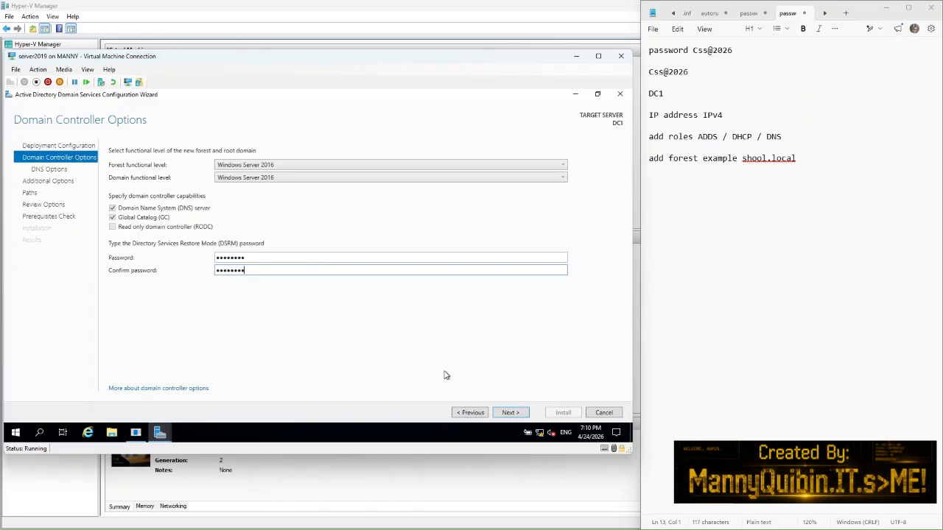
click(508, 413)
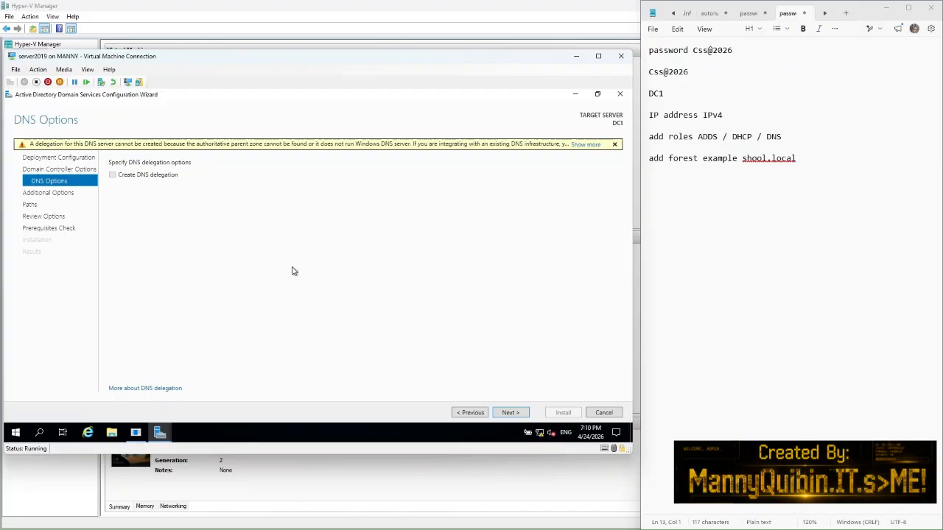
Step: Accept NetBIOS name SCHOOL and default paths, review the selections, and run the prerequisites check
click(511, 413)
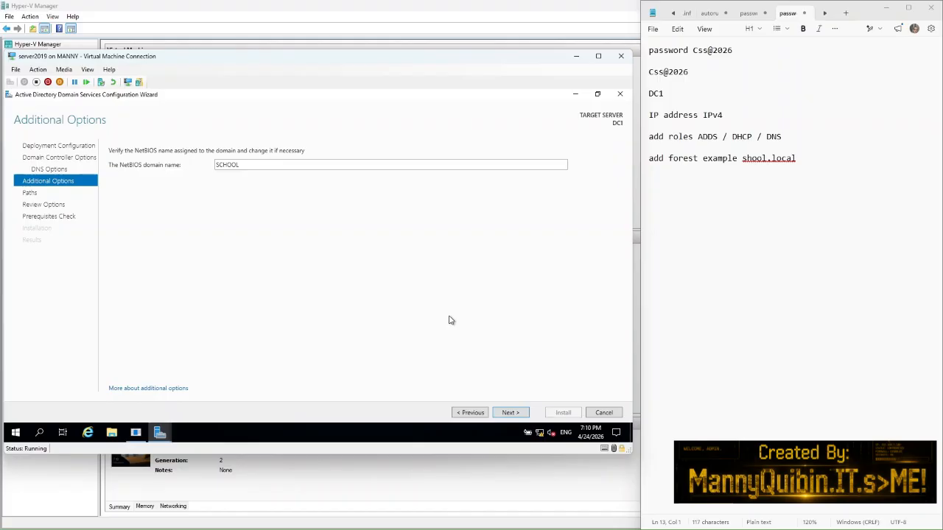
click(508, 414)
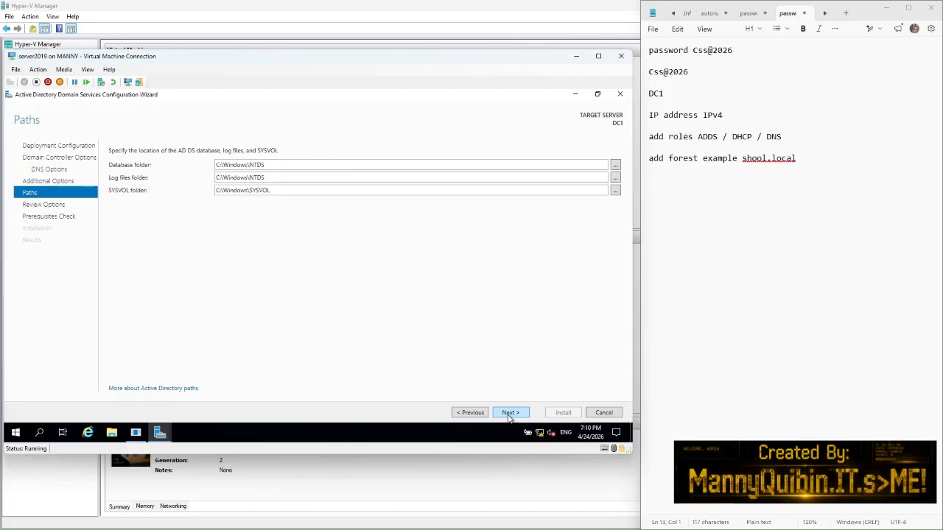
click(509, 414)
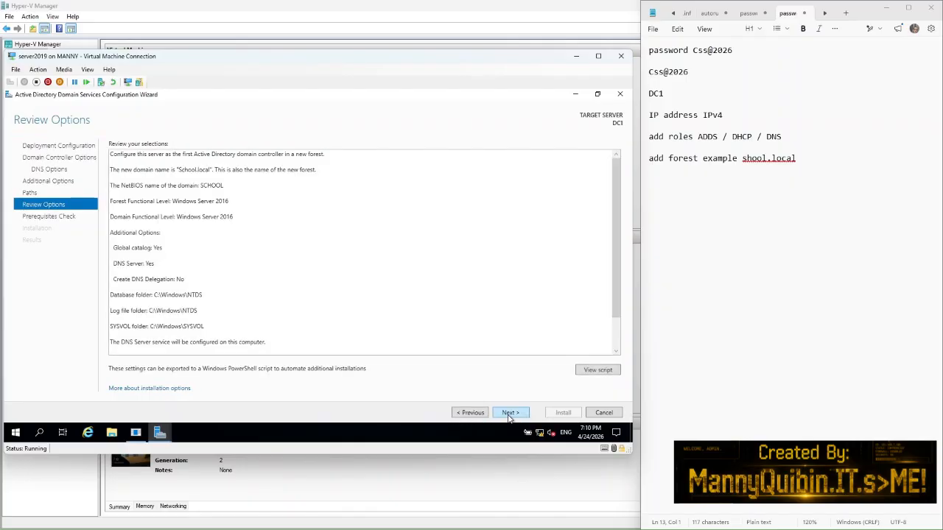
scroll(514, 319, down, 1)
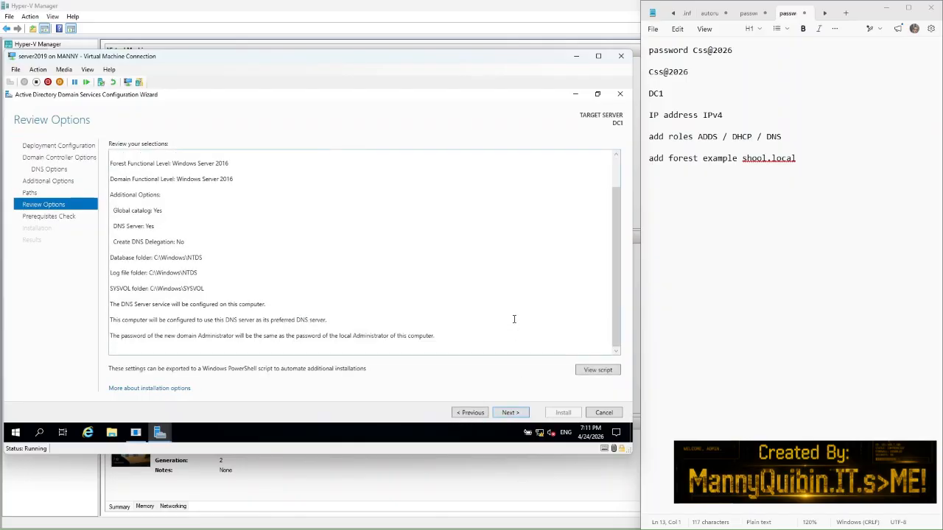
scroll(514, 319, up, 2)
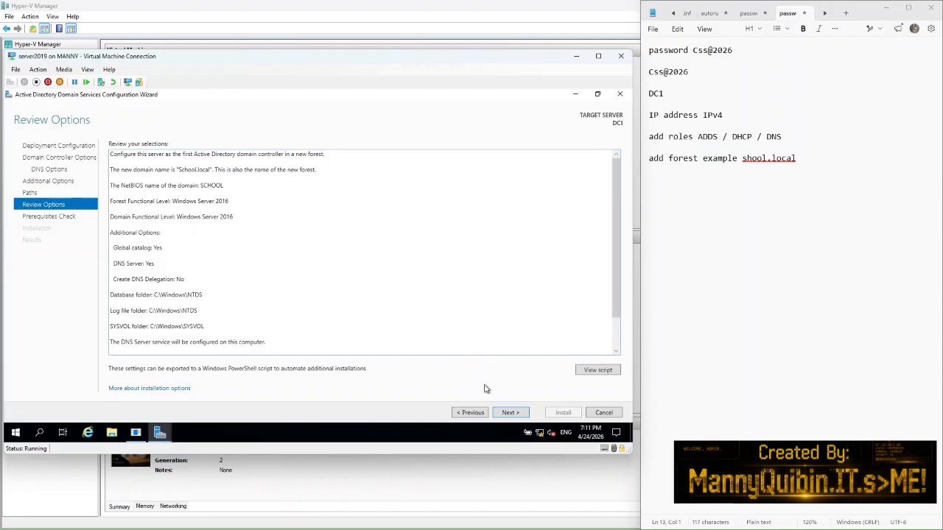
click(509, 413)
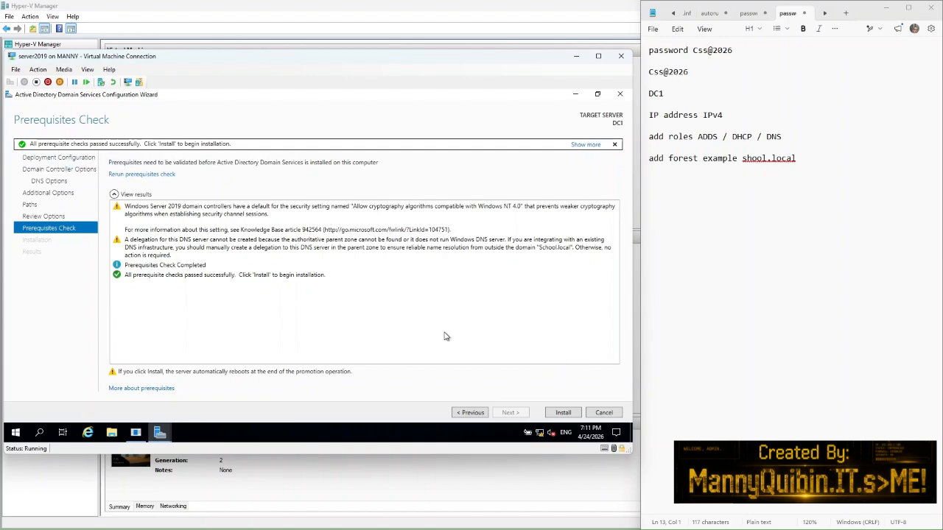
Step: Install AD DS to promote DC1 and close the sign-out notice
click(562, 413)
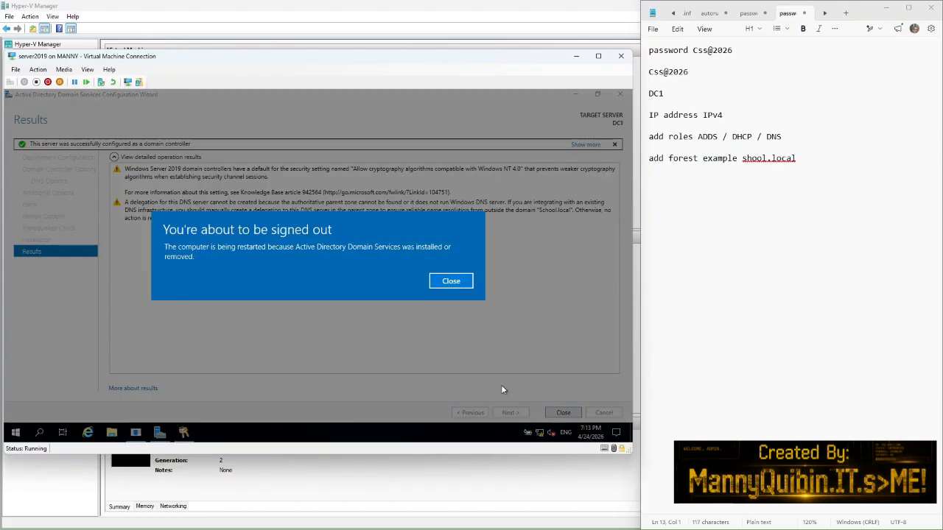
click(442, 285)
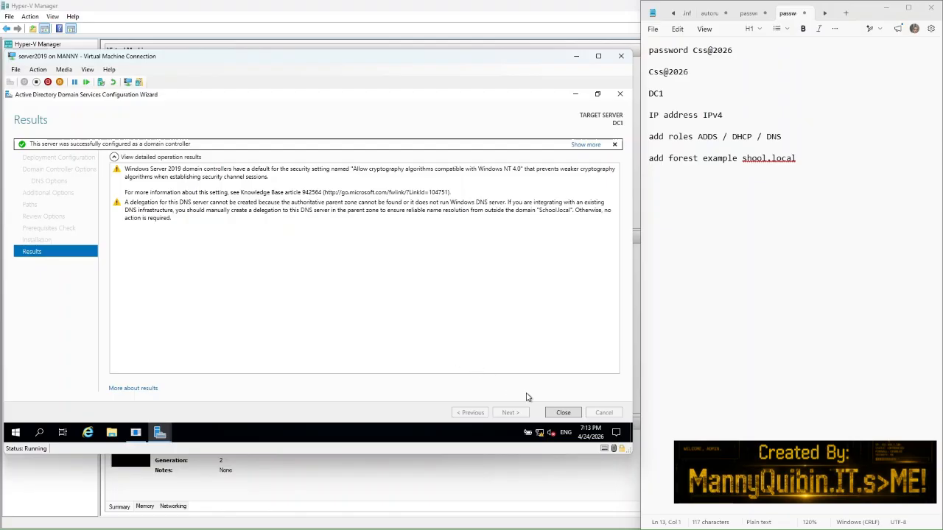
Step: Close the AD DS wizard and let DC1 reboot to the SCHOOL sign-in screen
click(562, 413)
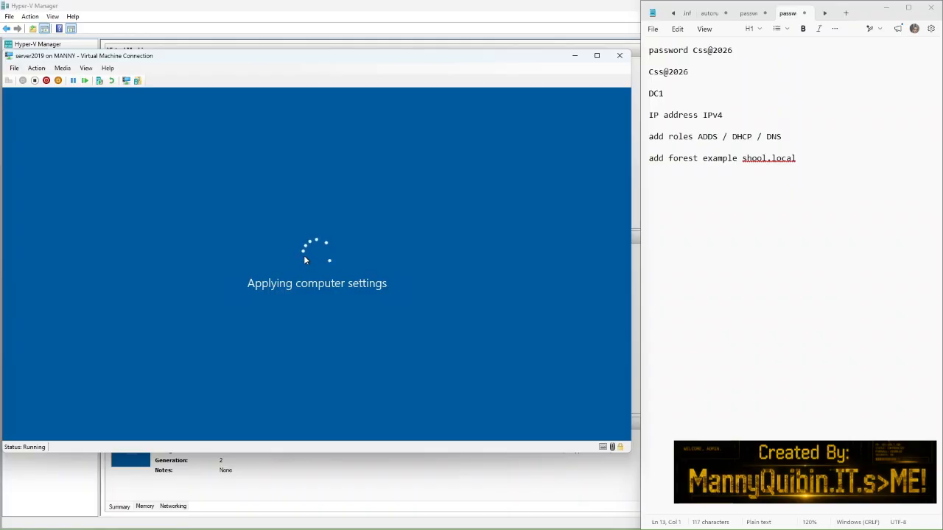
click(812, 153)
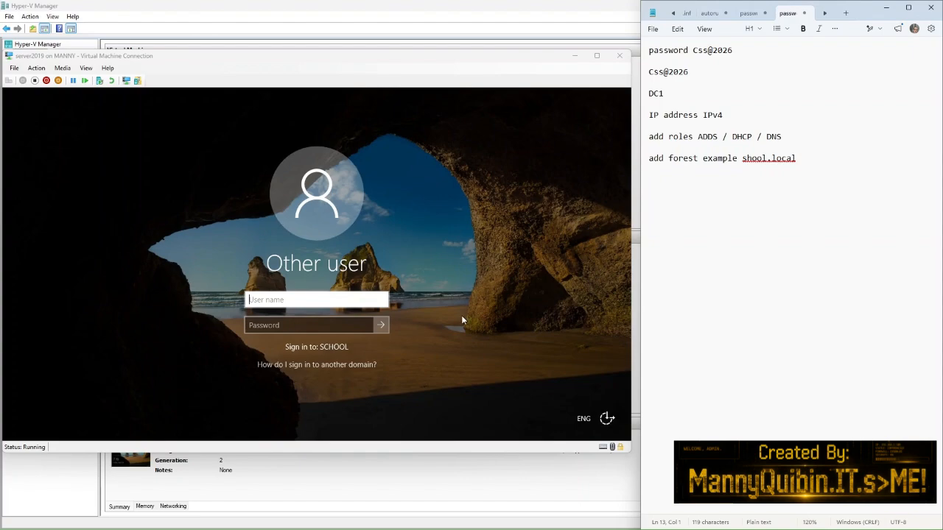
Step: Sign in to the SCHOOL domain as Administrator with the account password
click(270, 301)
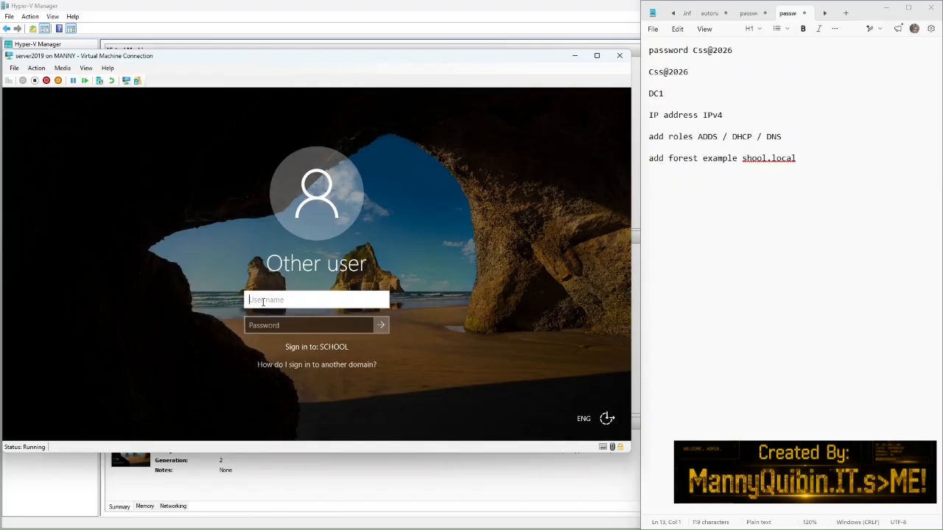
text(c)
key(BackSpace)
text(Administrator)
click(258, 330)
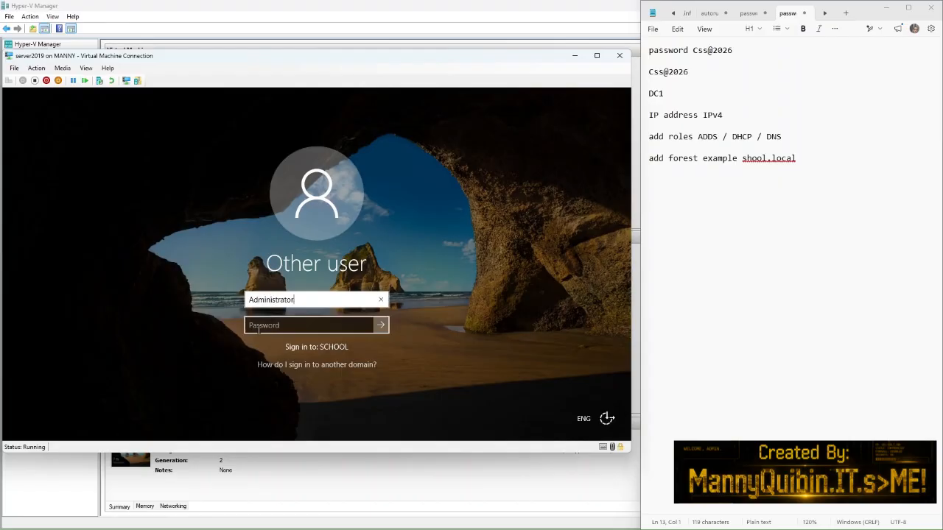
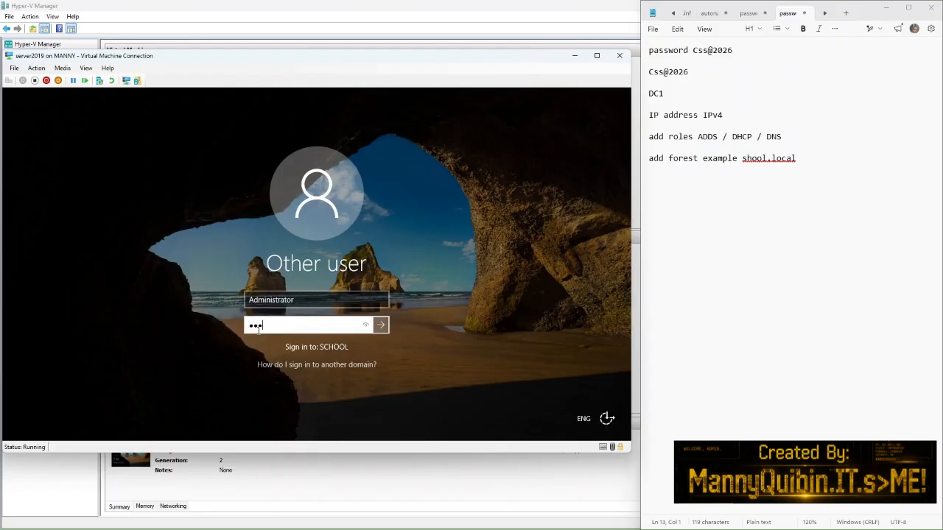
click(365, 326)
click(380, 326)
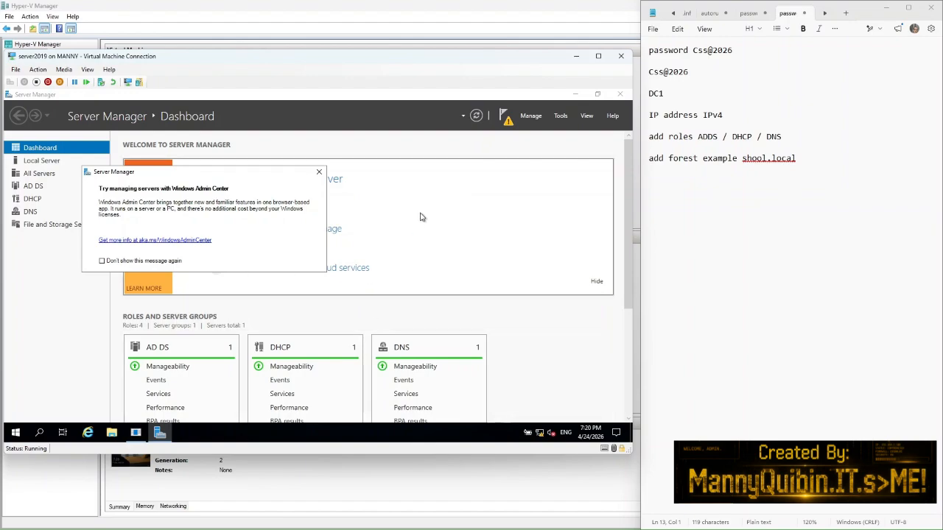
Step: Run Complete DHCP configuration to create the DHCP security groups and authorize the server
click(507, 123)
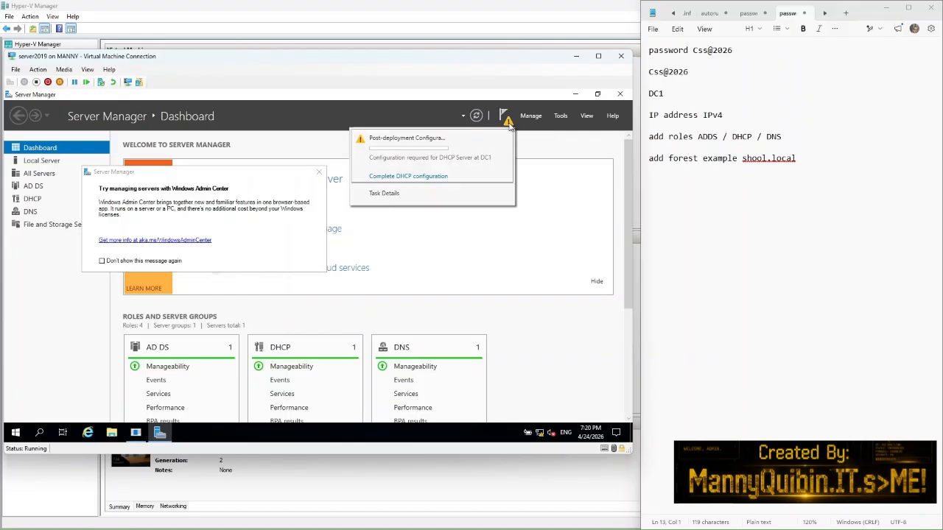
click(386, 179)
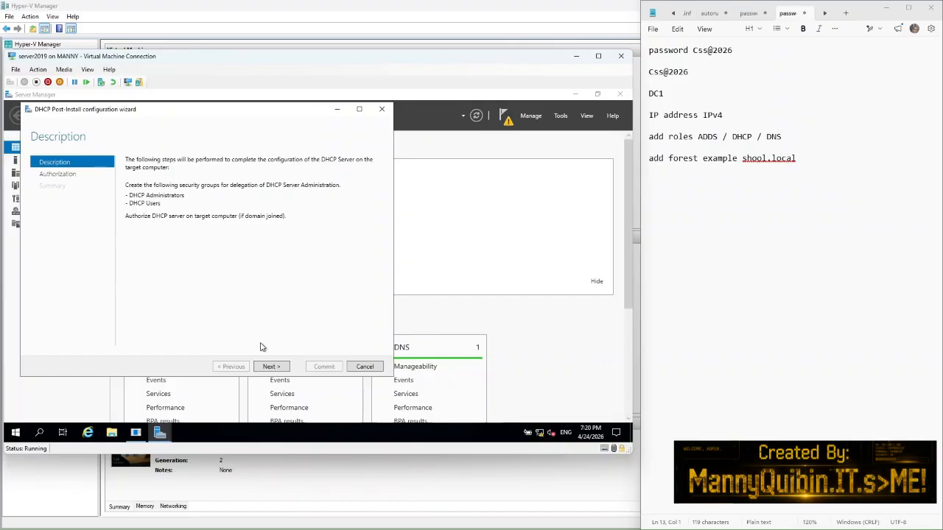
click(269, 367)
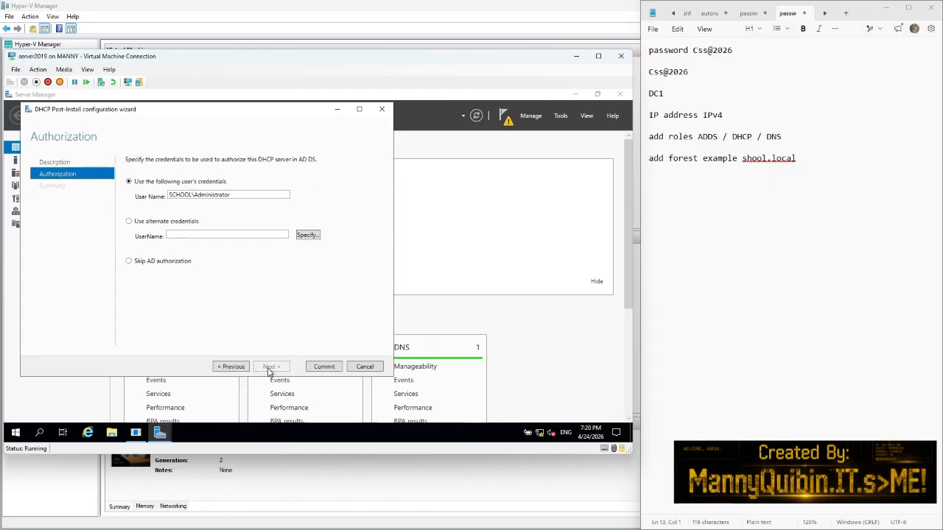
click(323, 367)
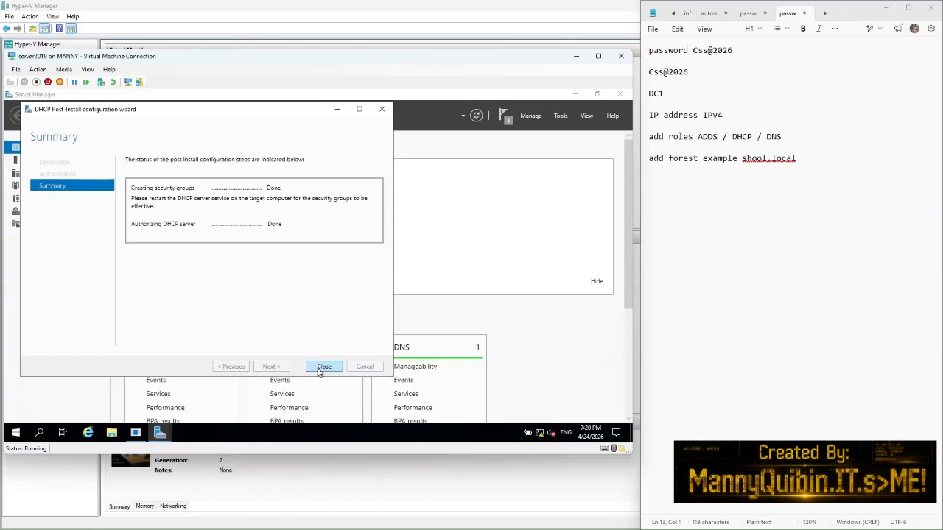
click(324, 367)
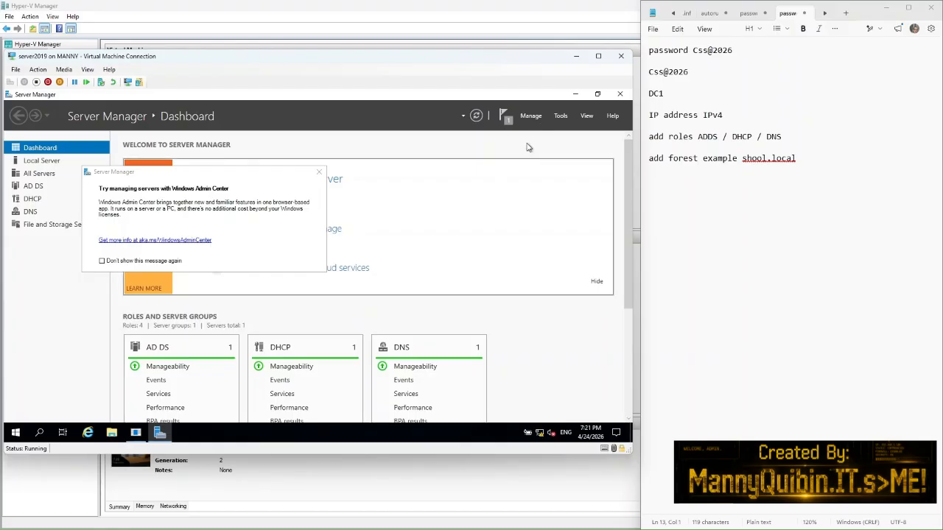
Step: Dismiss the completed DHCP post-deployment notification, then bring up the Tools menu
click(508, 122)
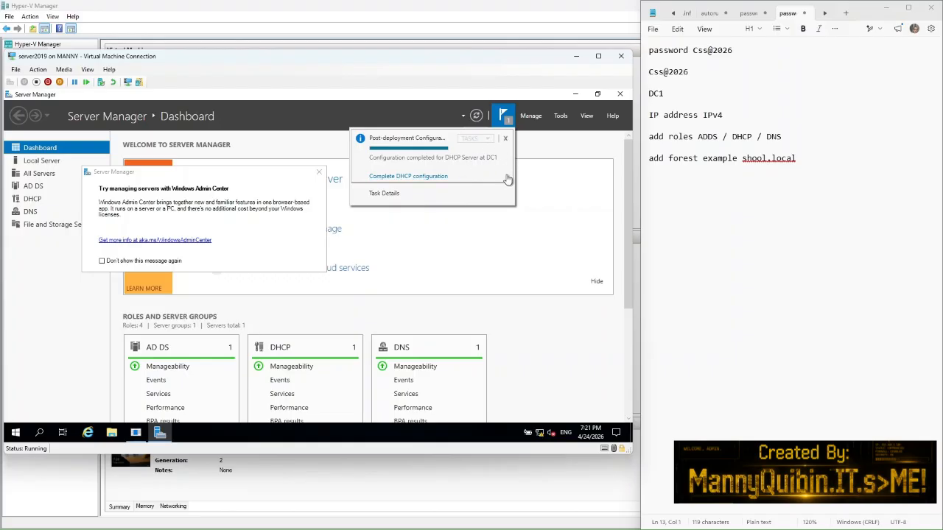
click(506, 140)
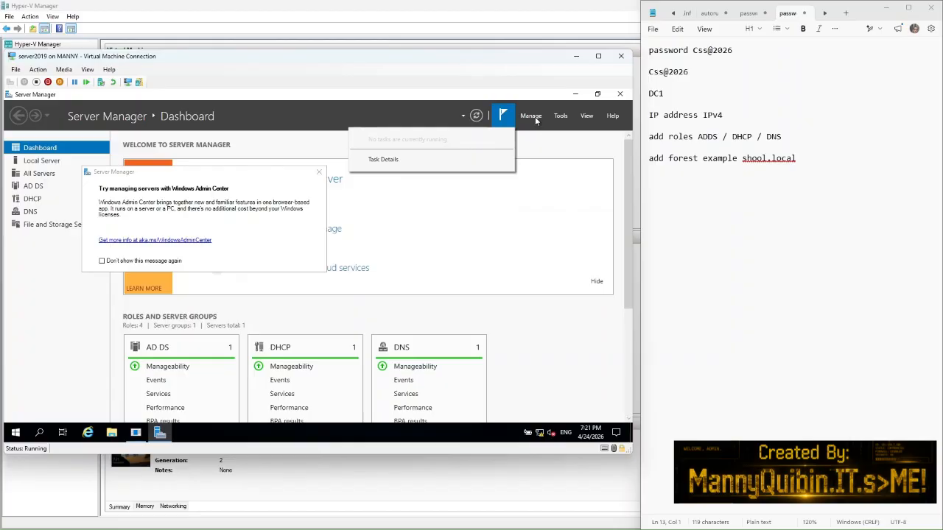
click(546, 143)
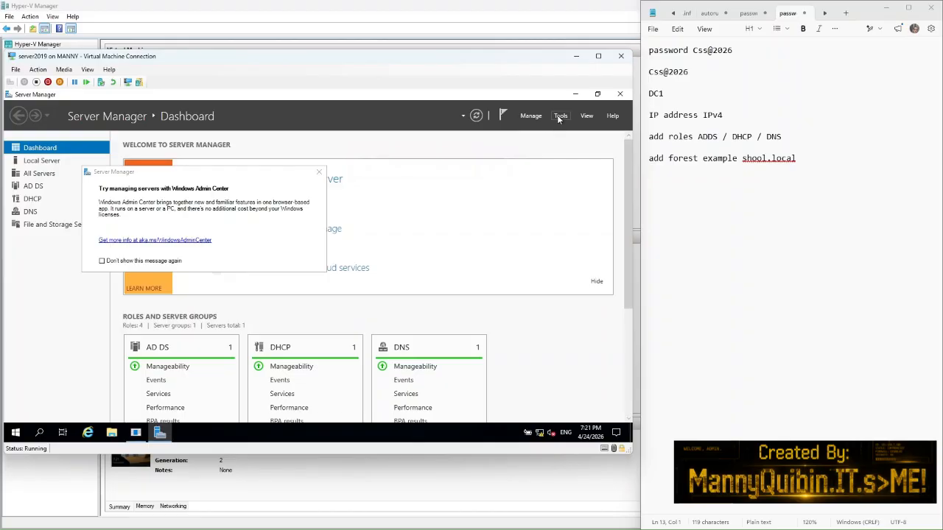
click(559, 116)
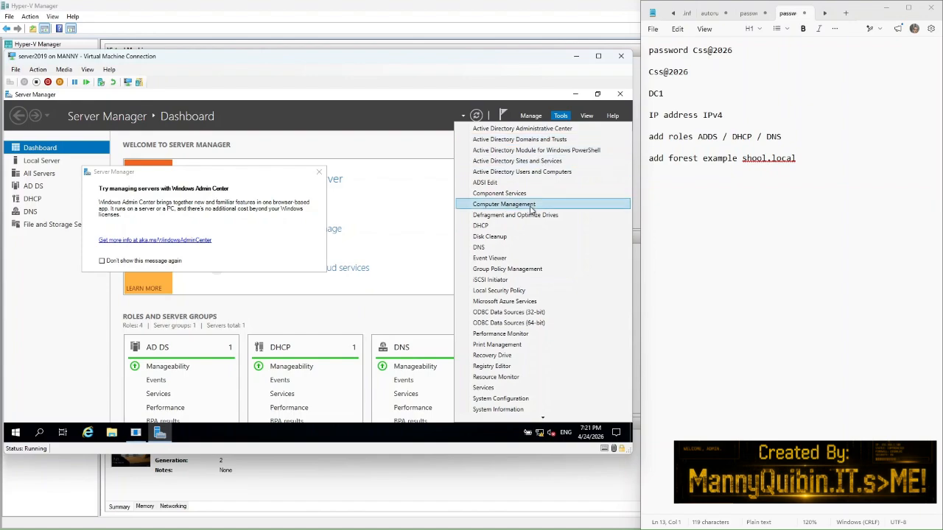
Step: Open the DHCP console maximized, with dc1.school.local and IPv4 expanded and IPv4 selected
click(503, 225)
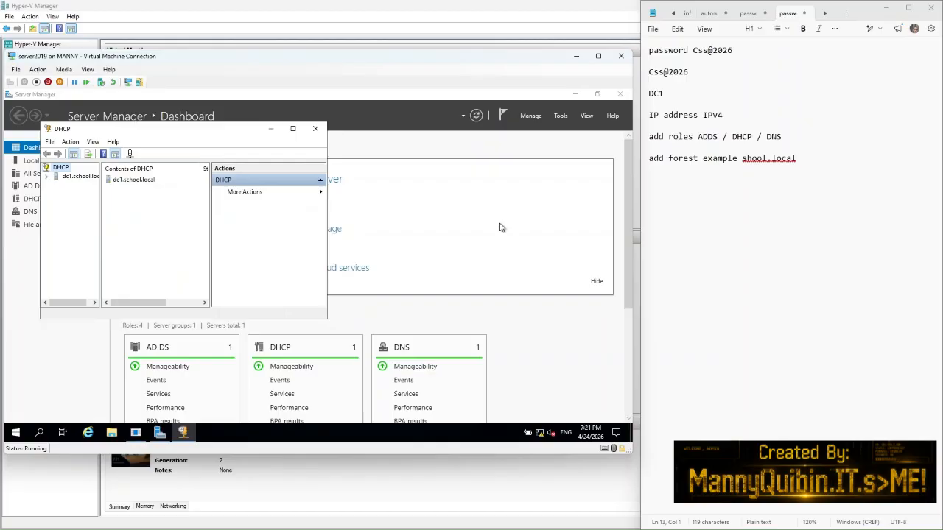
click(293, 128)
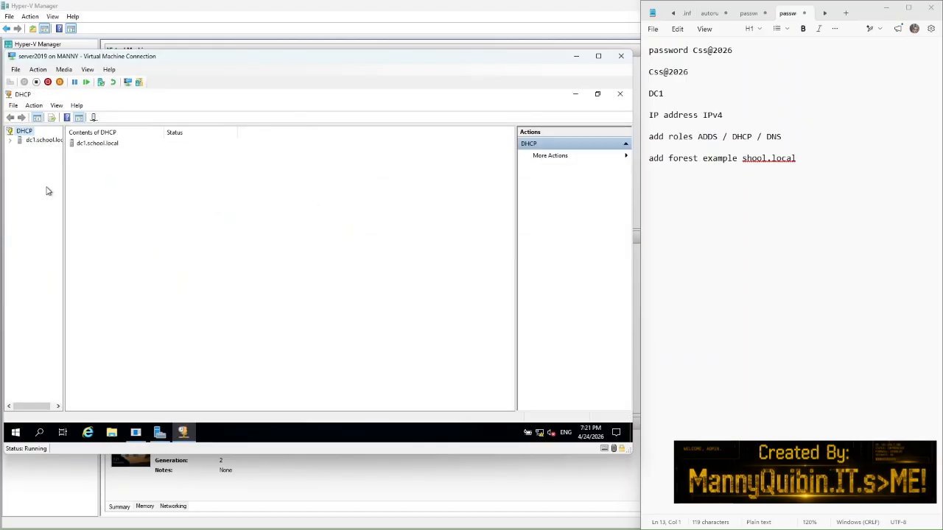
click(10, 141)
click(20, 150)
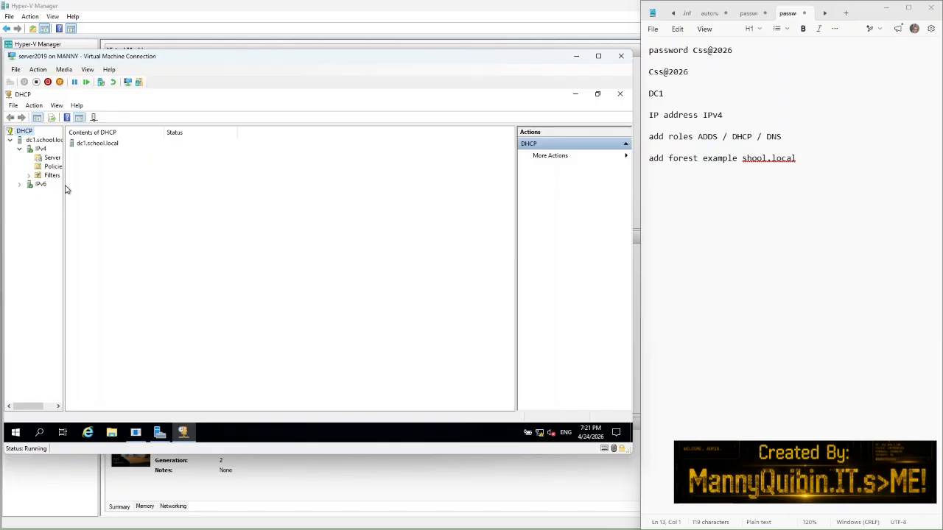
drag(65, 181, 147, 186)
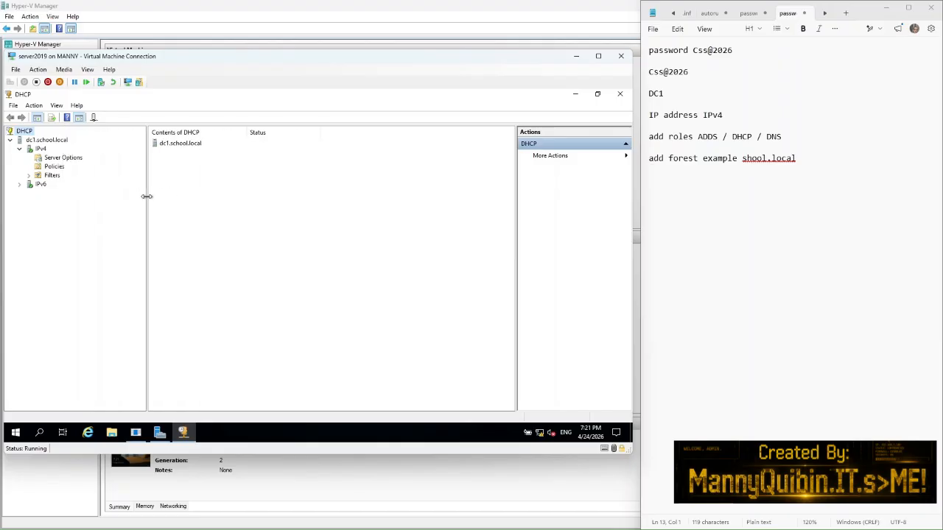
click(40, 149)
right_click(40, 149)
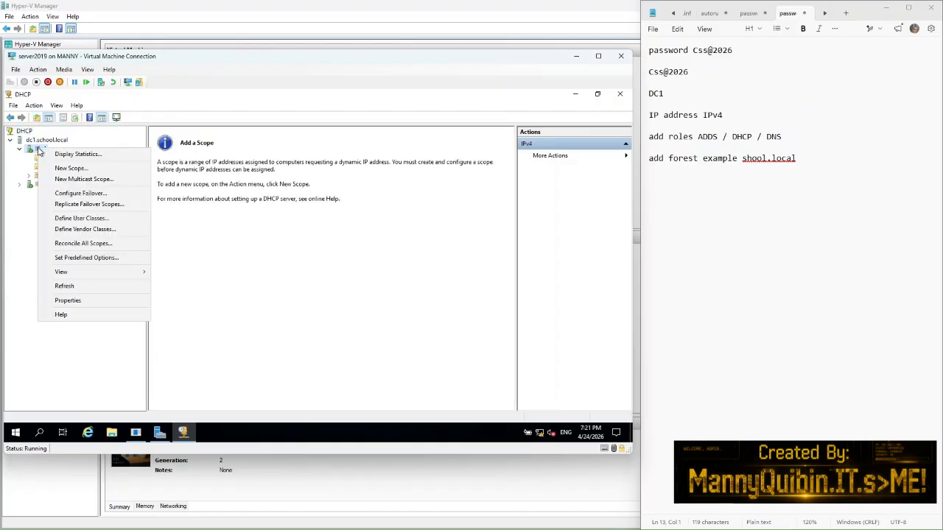
click(80, 300)
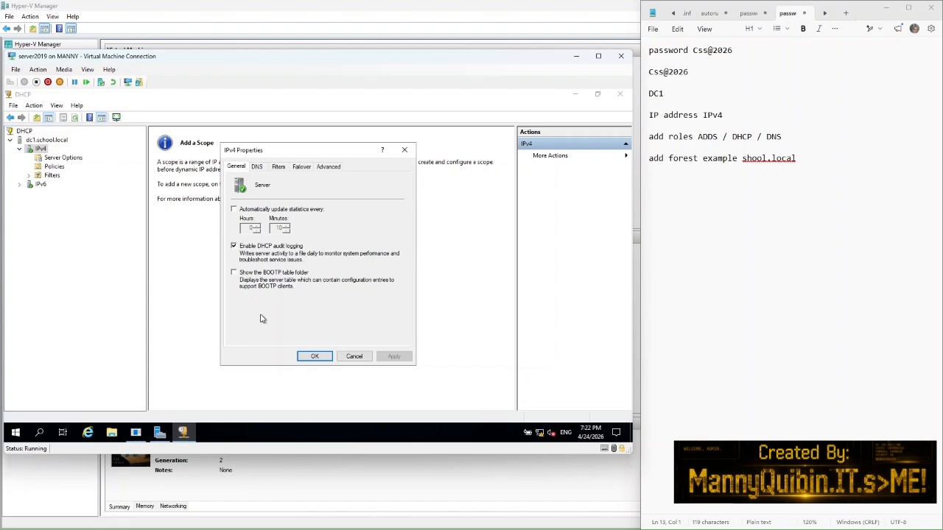
click(309, 357)
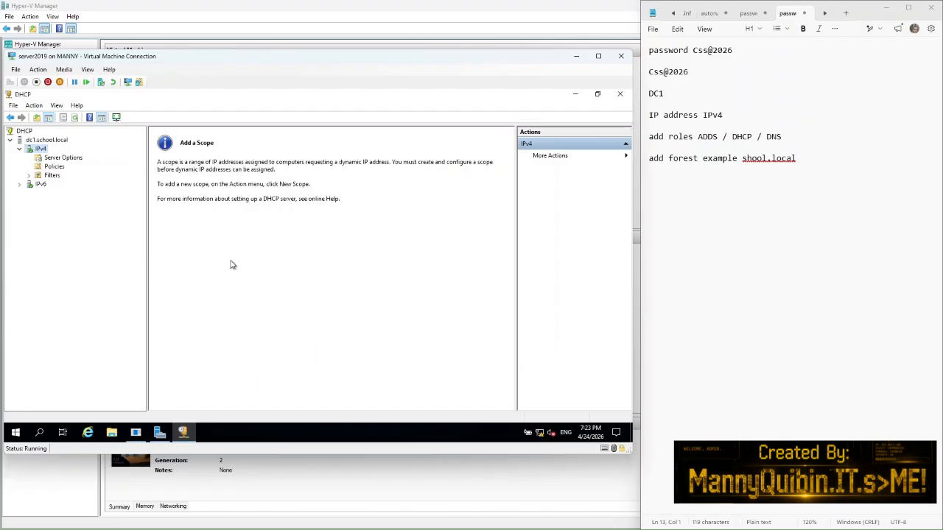
Step: Start a new IPv4 scope named 'School IP address Scope' with description 'IP addressv range for 10 pc'
right_click(42, 150)
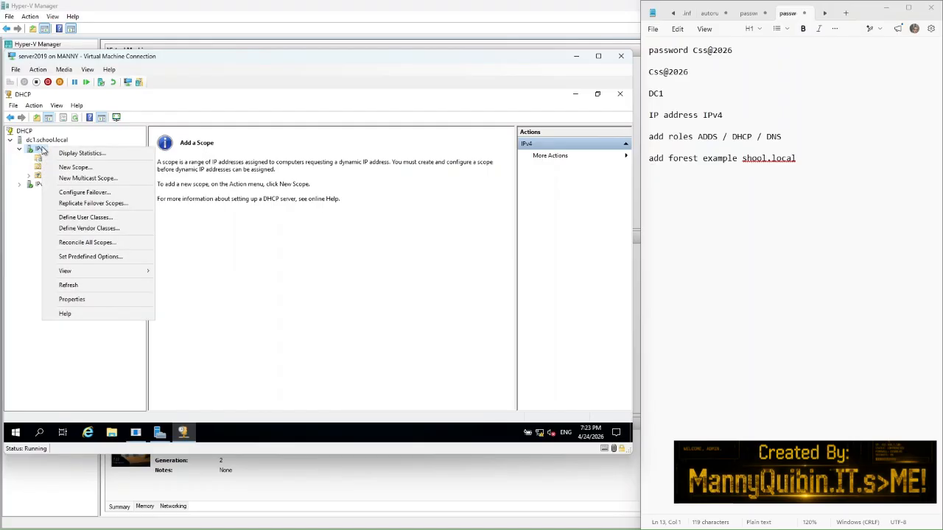
click(77, 168)
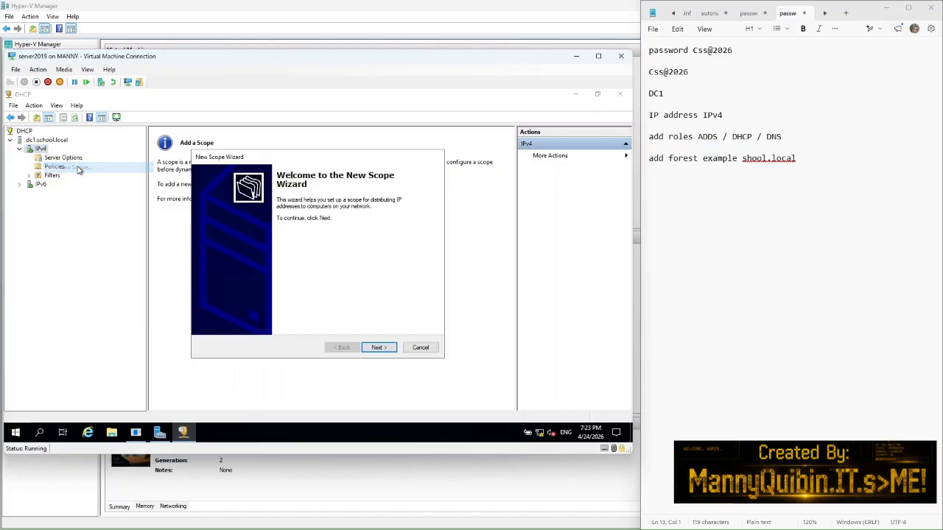
click(378, 349)
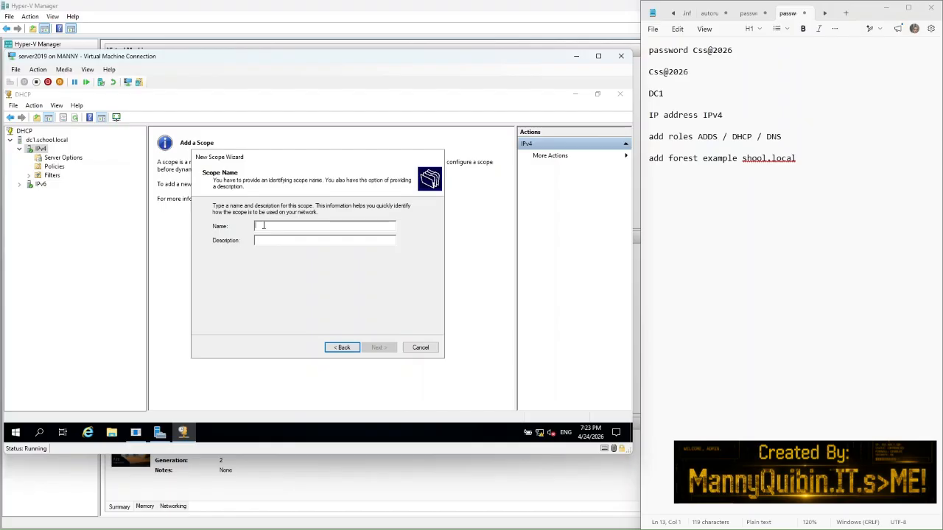
text(Scho)
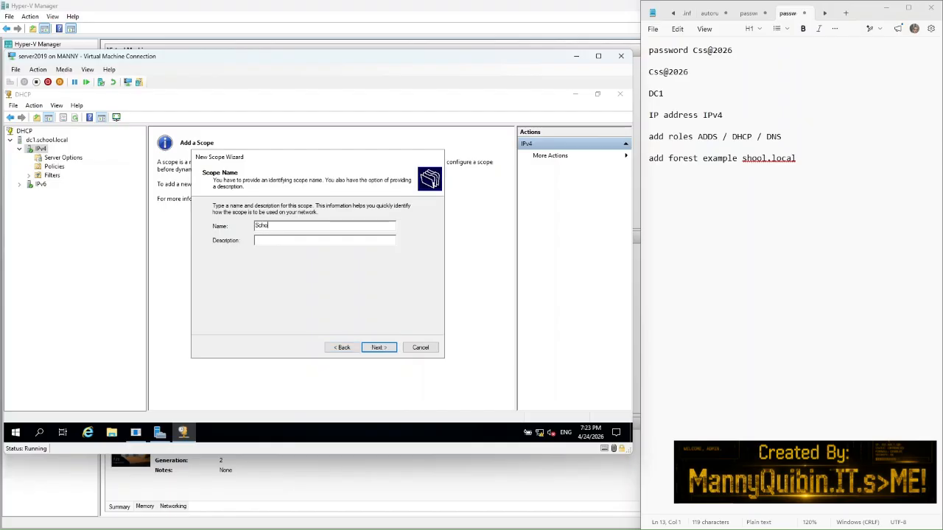
text(ol l)
text(P address )
text(Scope)
text(IP addressv )
text(rang)
text(e )
text(for )
text(10 p)
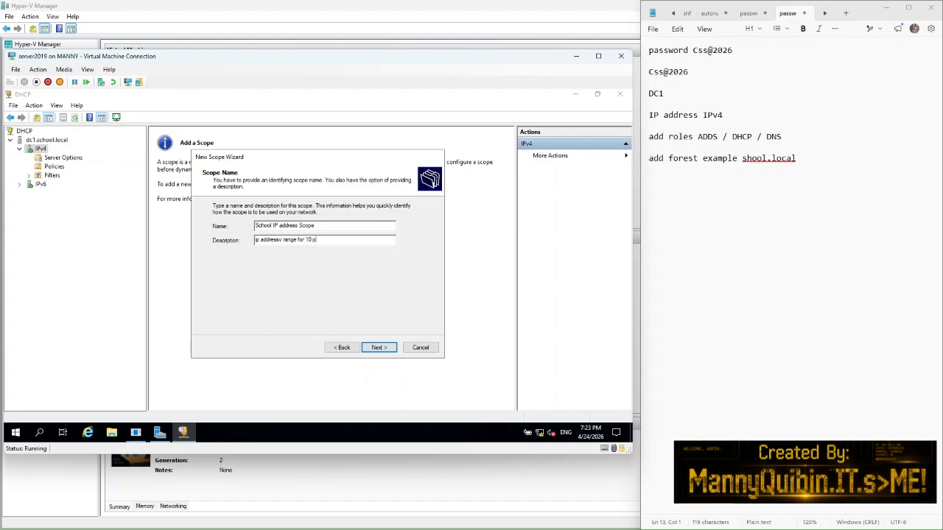
text(c)
click(377, 348)
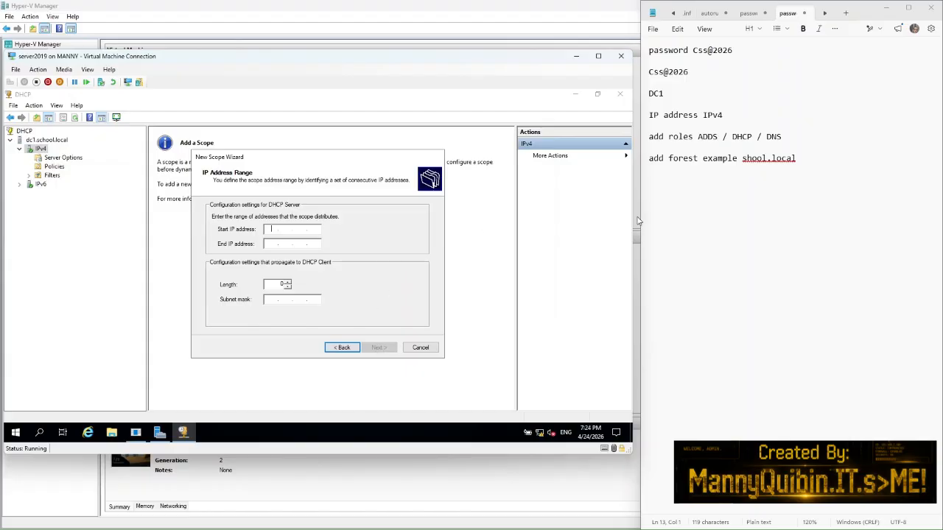
Step: Add note lines: 192.168.1.0 network, .255 broadcast, .1 gateway, .200 server, '.2 to 12 for ten'
click(826, 157)
key(Return)
key(Return)
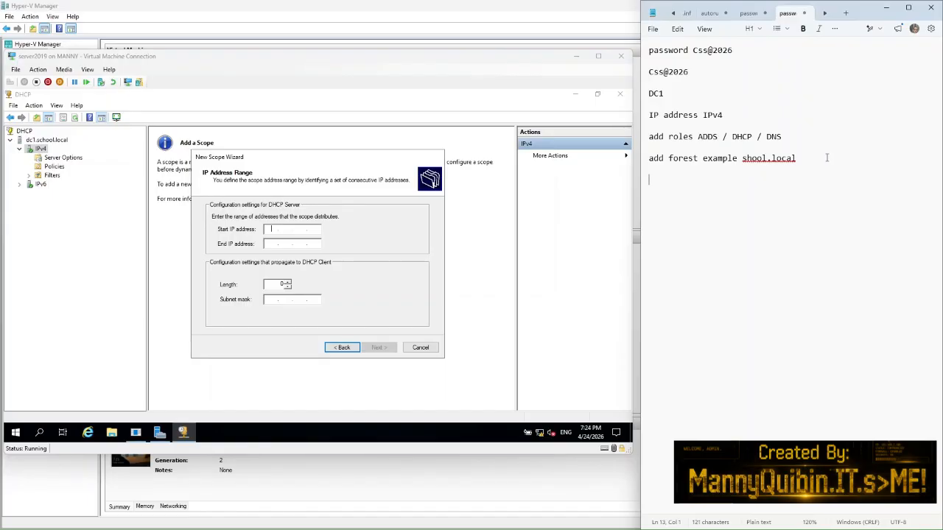
text(192.168.1.0 network address)
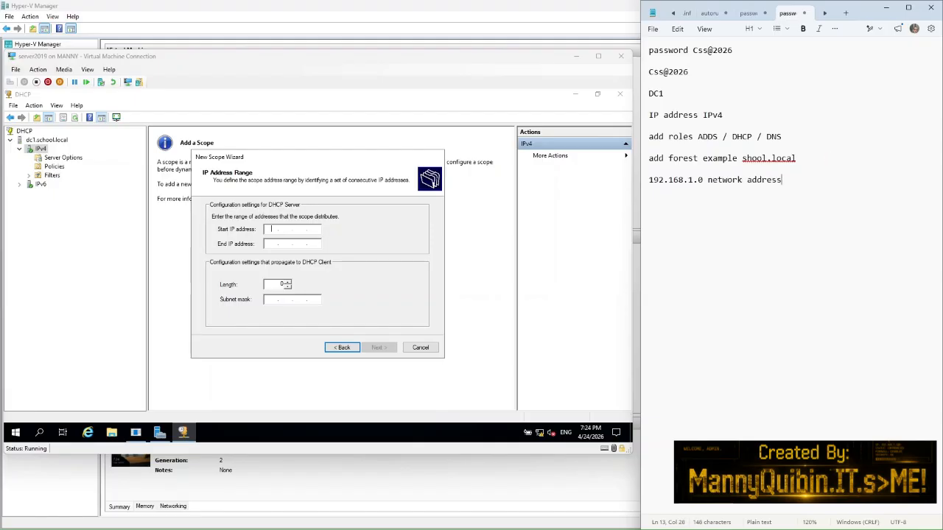
key(Return)
text(192.168.1.255 broadcast )
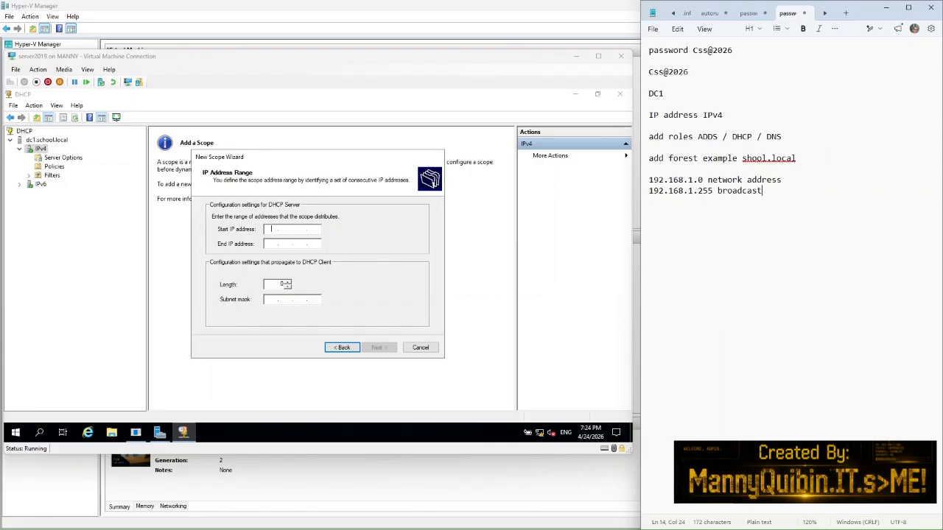
text(address)
key(Return)
text(192.168.1.1 fo)
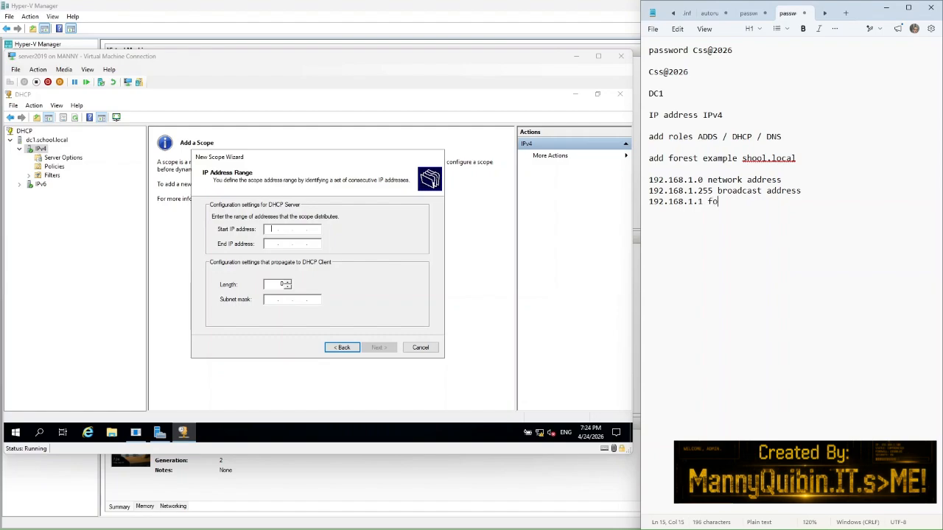
text(r gateway, router address)
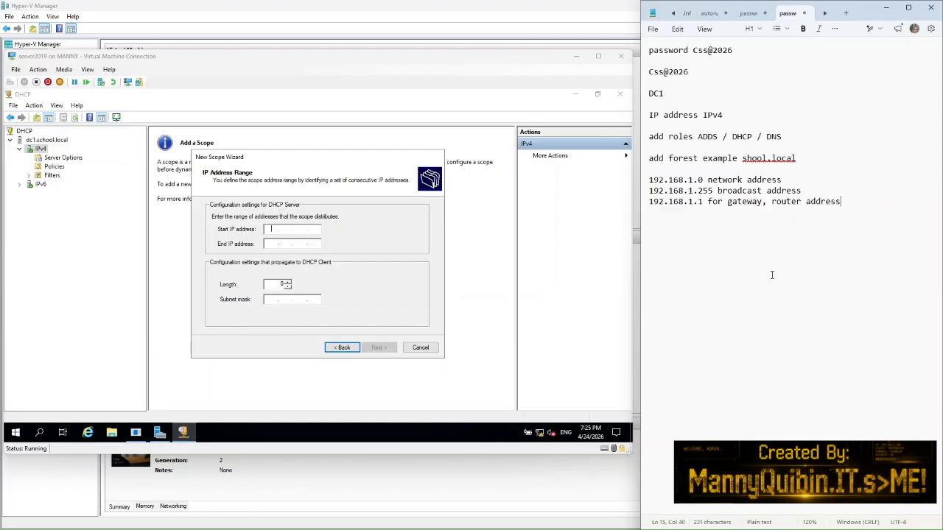
key(Return)
text(192.168.1.200 for server)
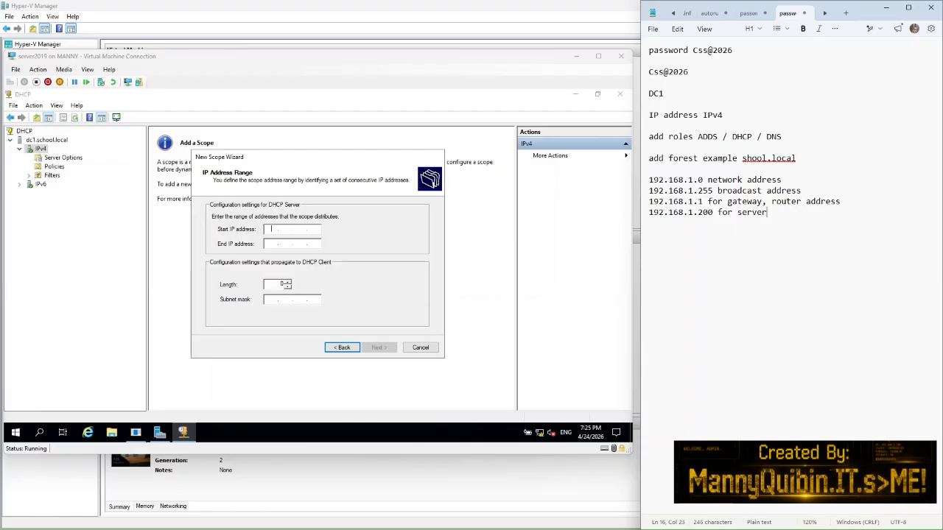
key(Return)
text(192.168.1.2 to 12)
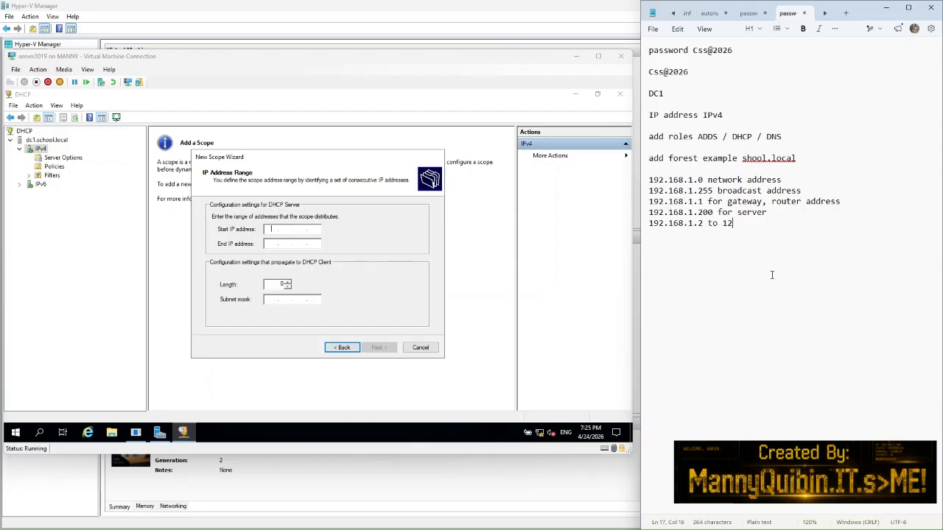
text( for ten)
Step: Set the scope range 192.168.1.2 to 192.168.1.12 with prefix length 24 and continue
click(272, 229)
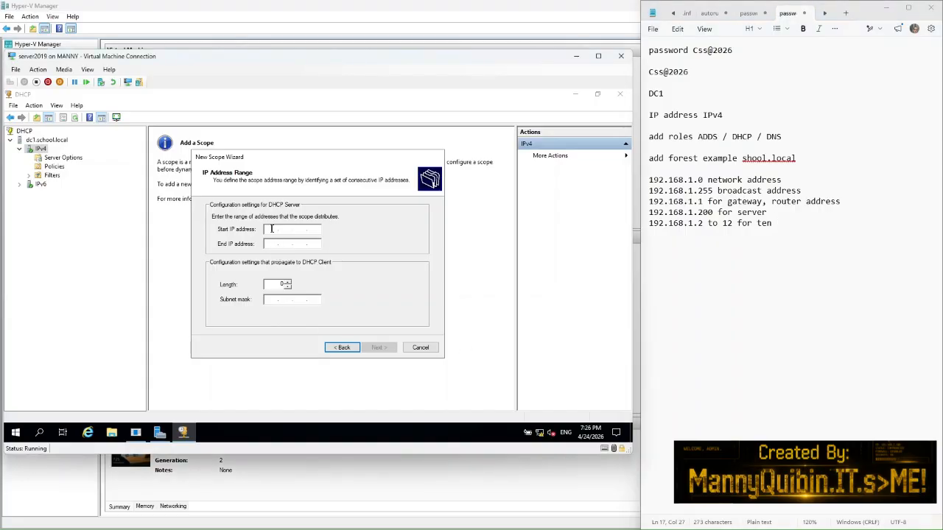
text(192.168.1.2)
click(268, 243)
text(192 . )
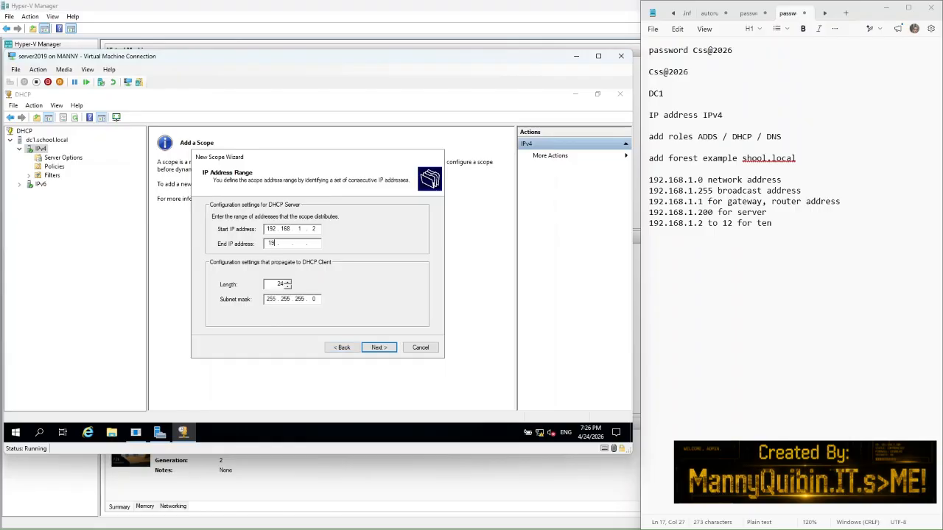
text(168 . 1 . 12)
click(288, 288)
click(287, 284)
click(378, 347)
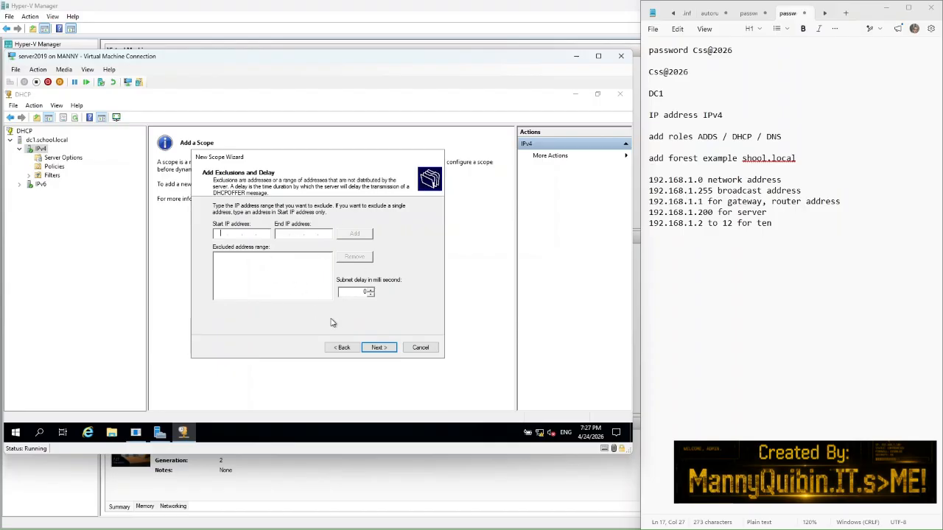
Step: Accept default exclusions, lease and router, choose DNS 192.168.1.200, activate the scope now, and finish
click(379, 348)
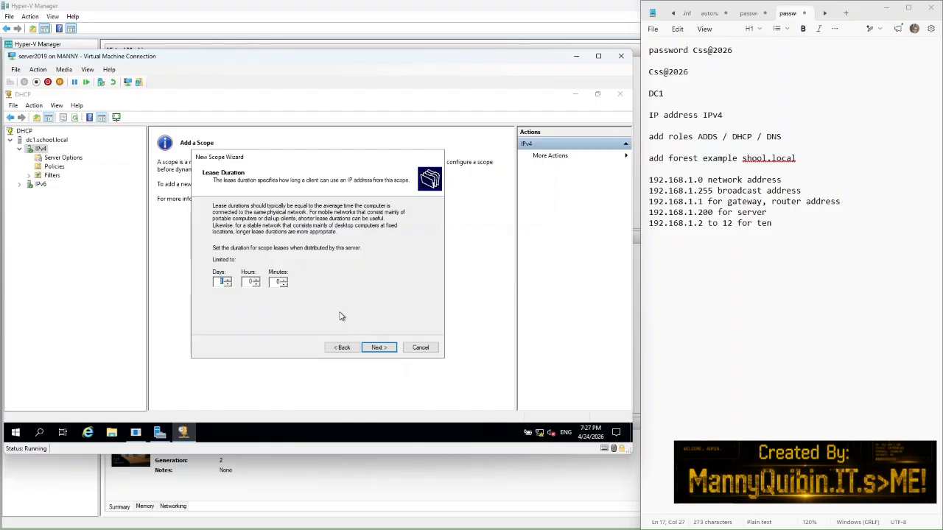
click(376, 348)
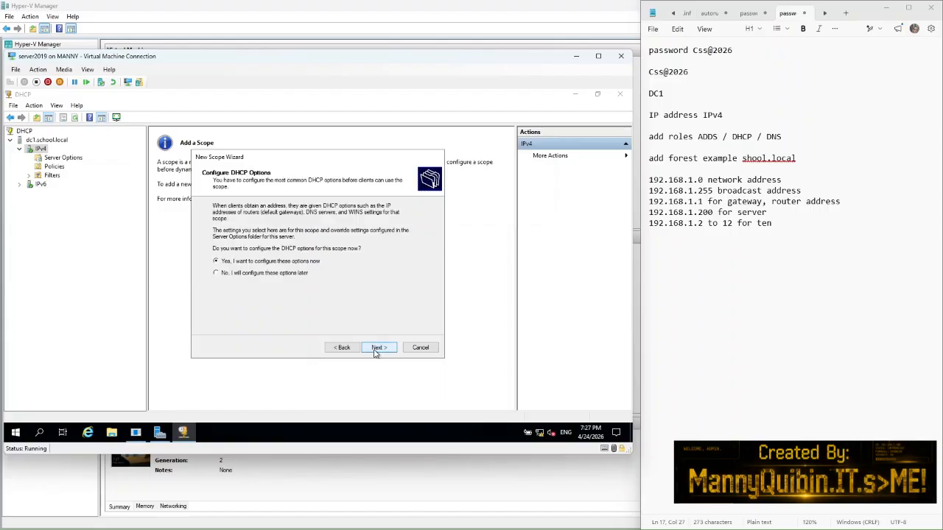
click(377, 348)
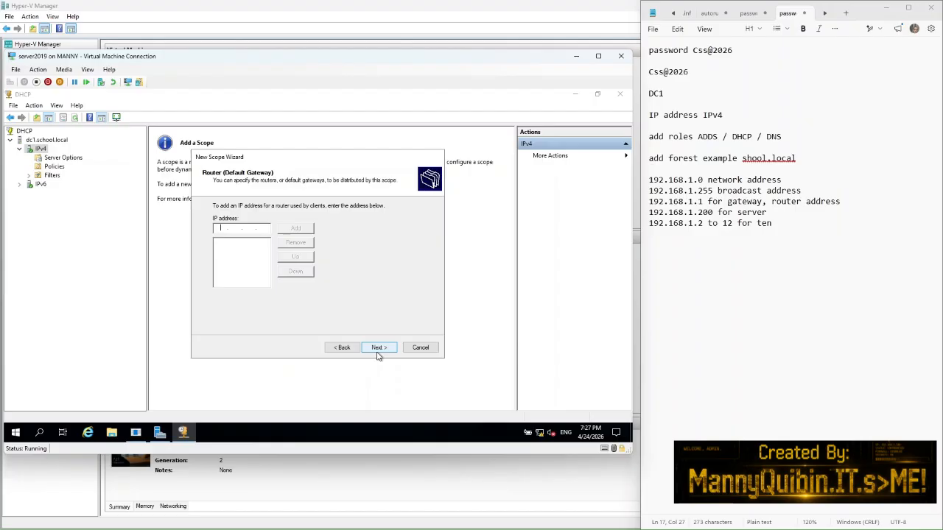
click(378, 348)
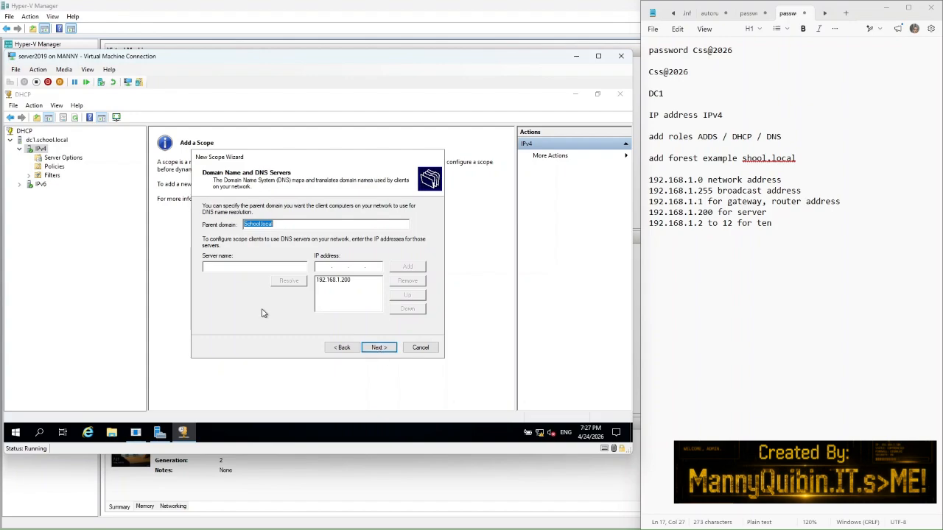
click(333, 282)
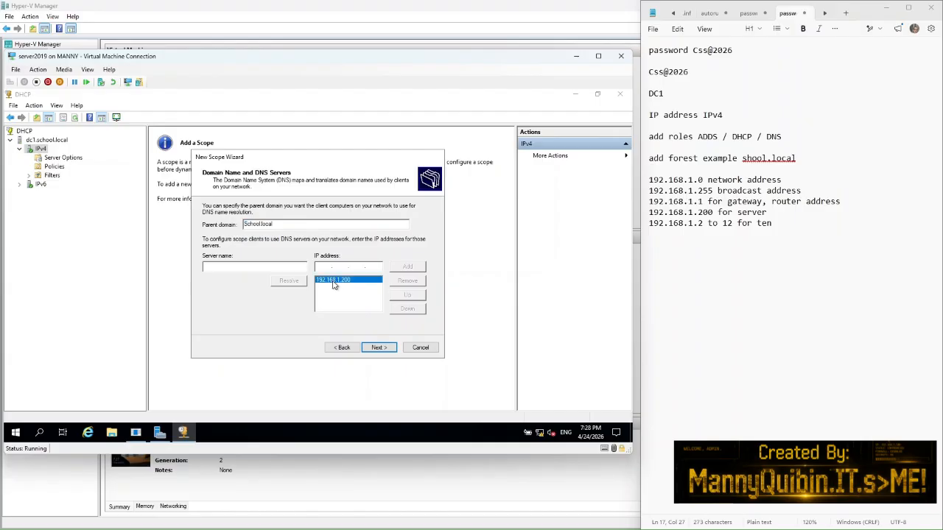
click(377, 348)
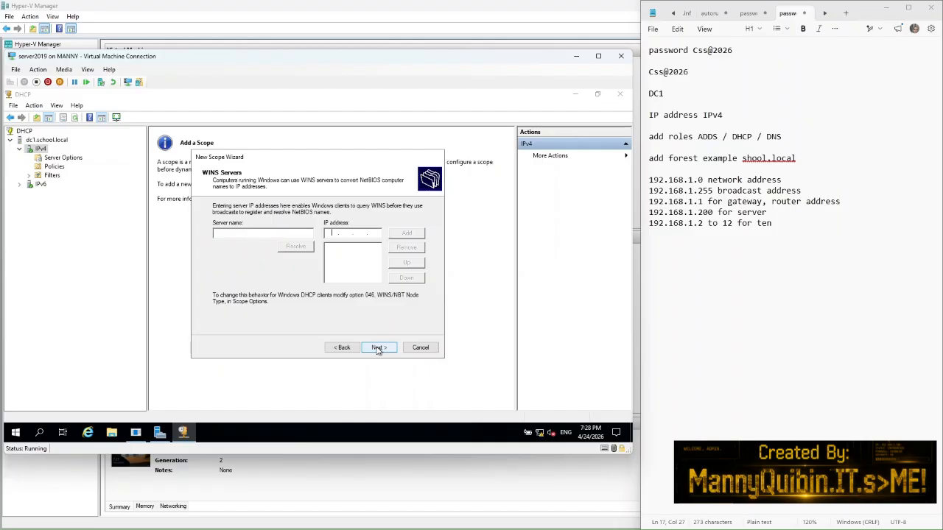
click(378, 348)
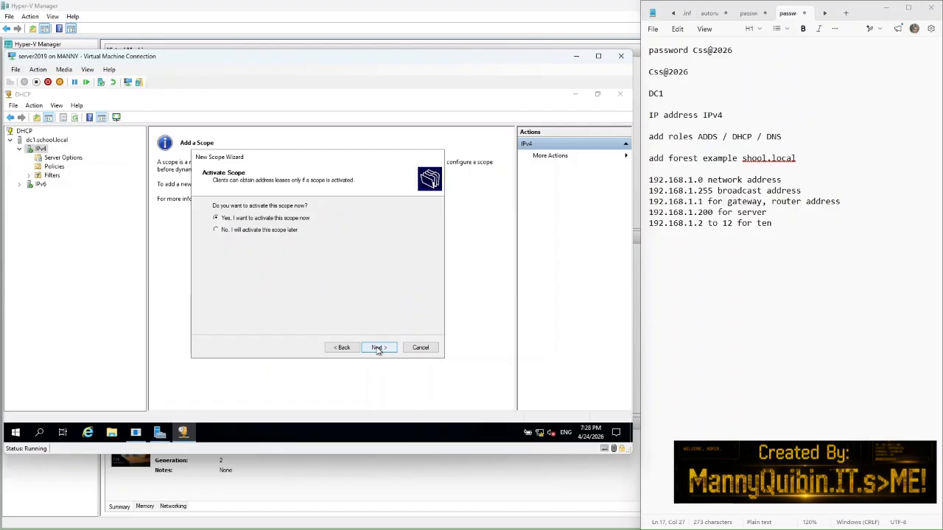
click(377, 348)
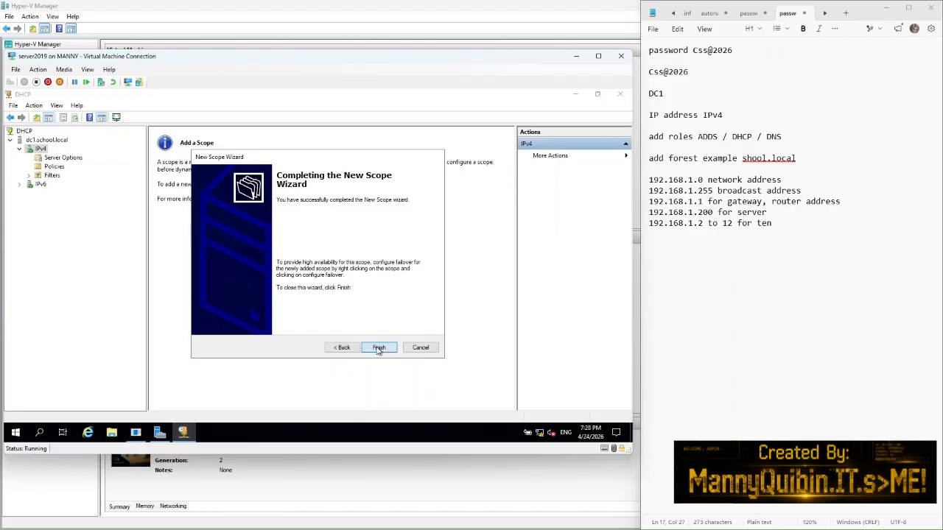
click(378, 350)
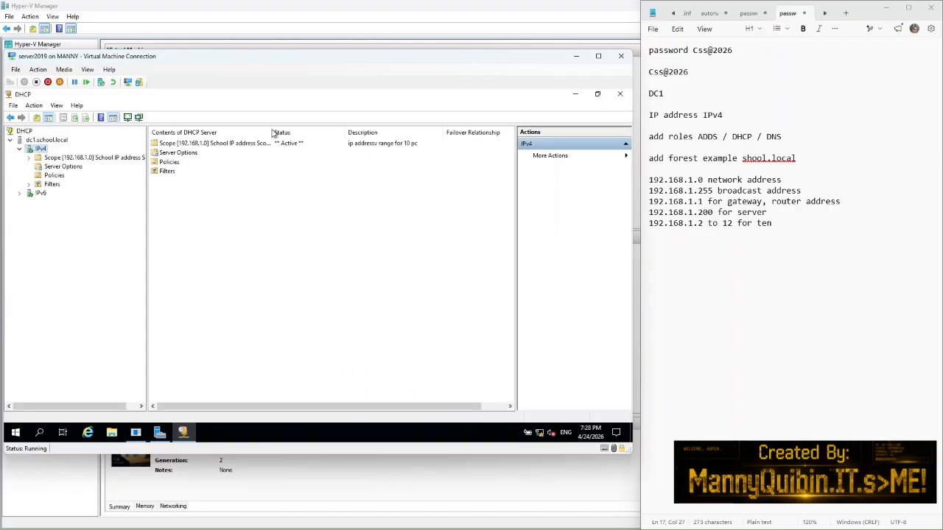
Step: Close DHCP and, from Local Server, enable Remote Desktop by allowing remote connections
click(621, 97)
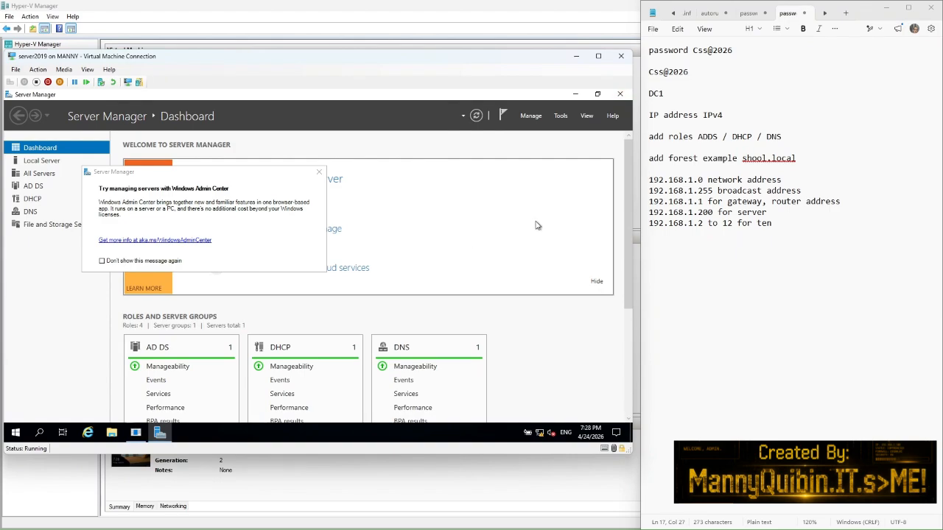
click(317, 173)
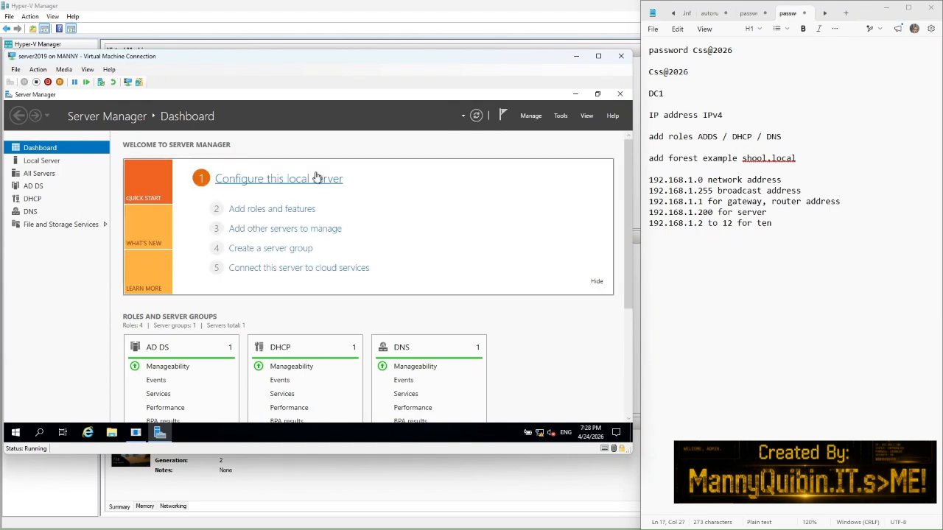
click(41, 161)
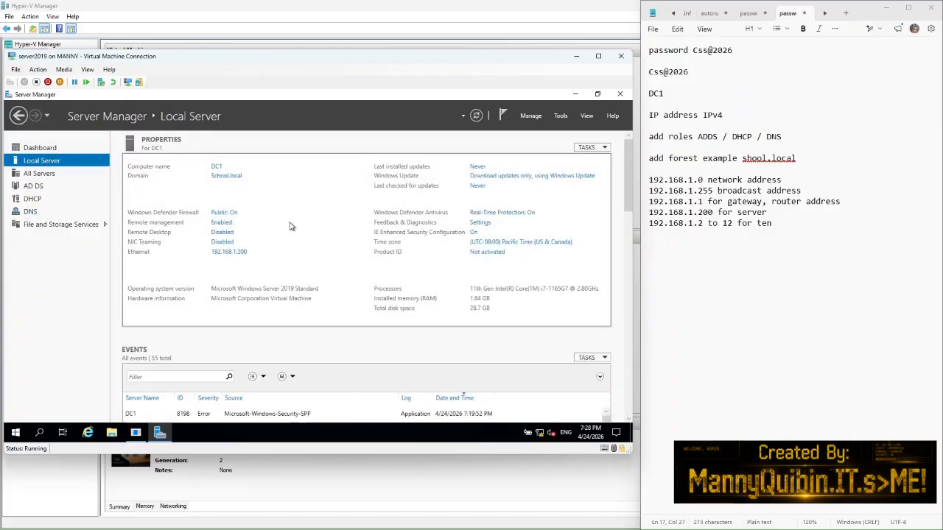
click(221, 233)
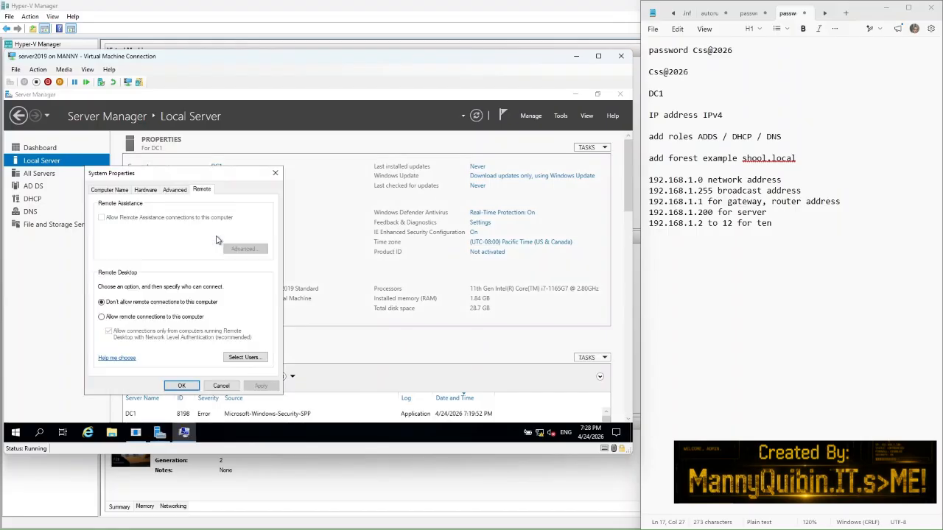
click(102, 318)
click(263, 386)
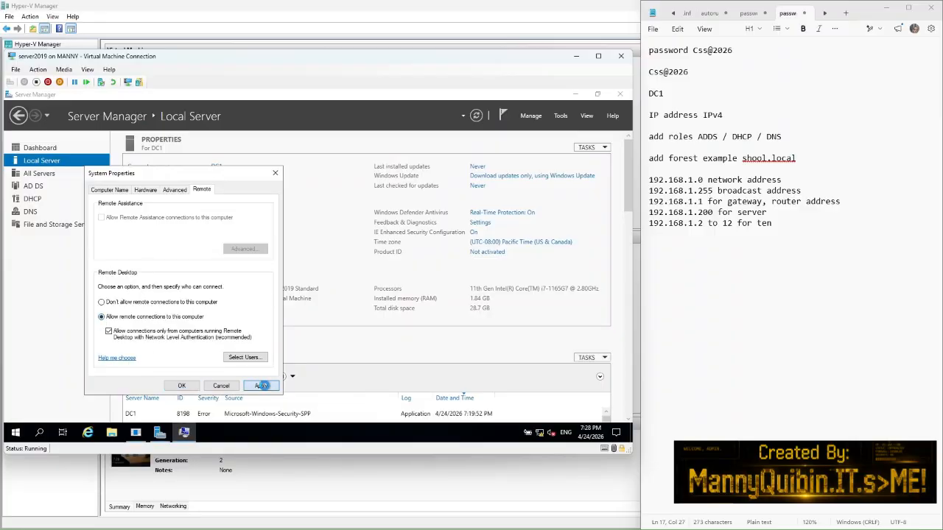
click(181, 386)
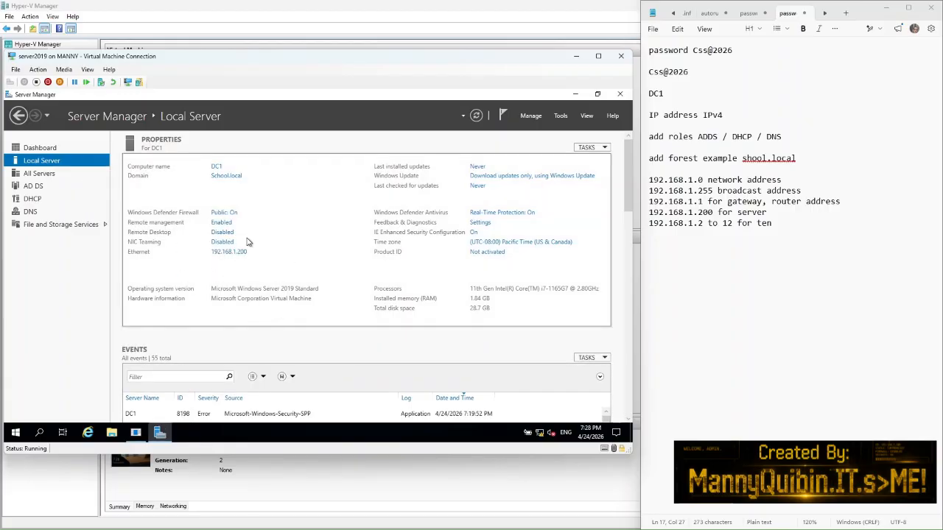
Step: Launch Active Directory Users and Computers and add 'DHCP is done' and 'ADDS' to the notes
click(560, 115)
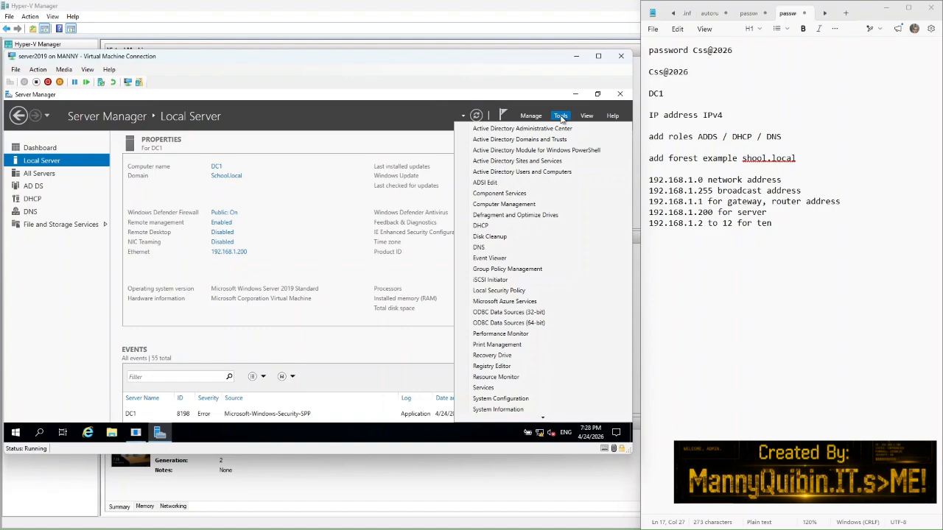
click(536, 174)
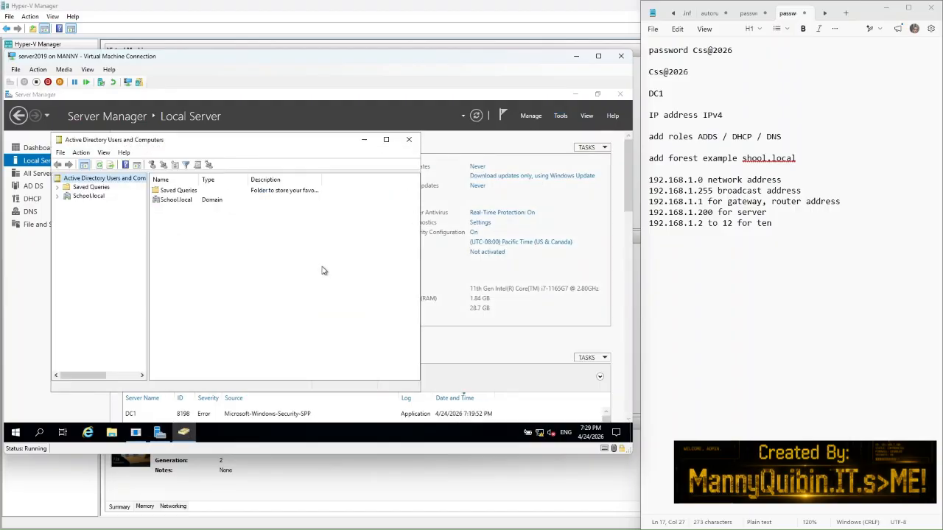
click(793, 224)
key(Return)
key(Return)
text(DHC)
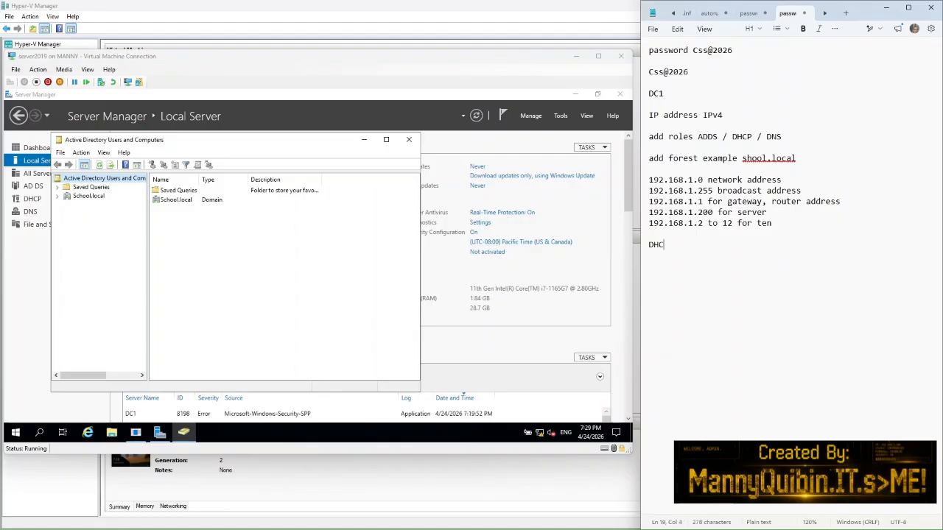
text(P is done)
key(Return)
key(Return)
text(ADDS)
Step: Maximize the console and browse School.local's Builtin, Computers, Domain Controllers, ForeignSecurityPrincipals, Managed Service Accounts and Users containers
click(386, 140)
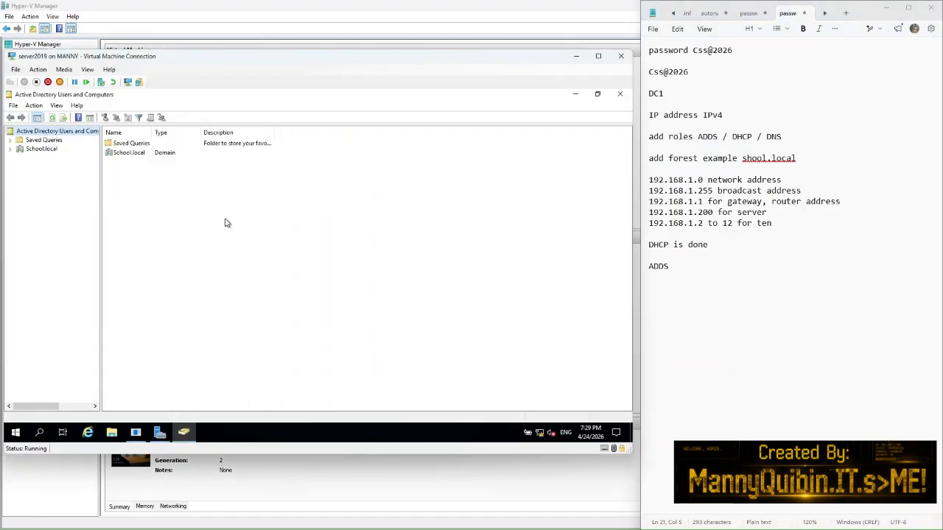
click(10, 150)
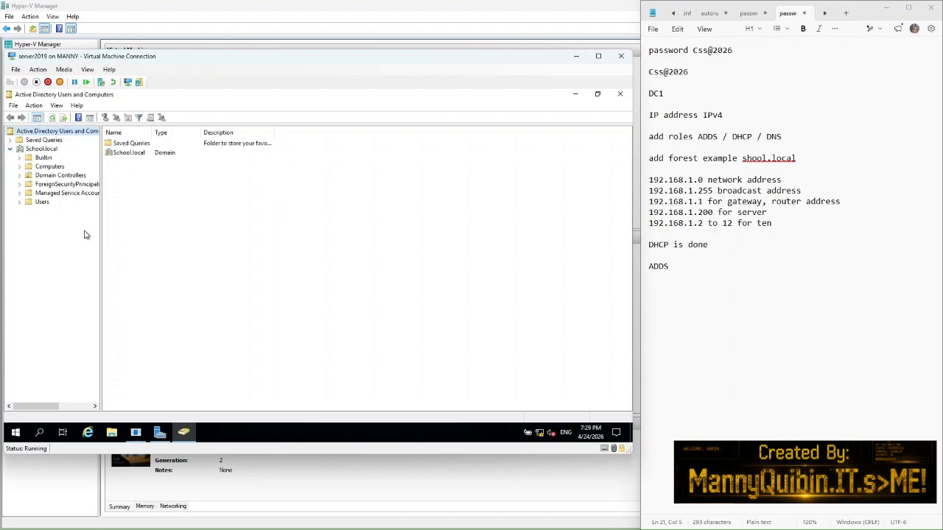
click(51, 150)
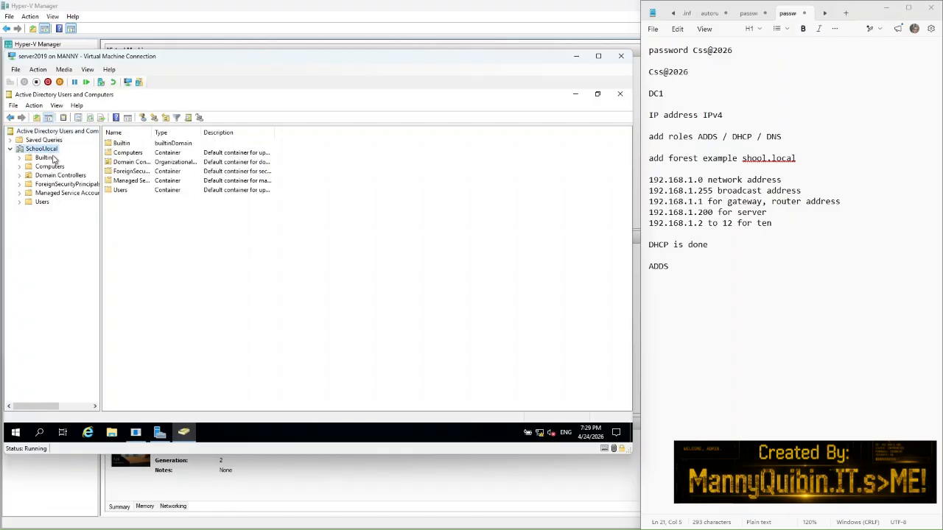
click(47, 159)
click(50, 166)
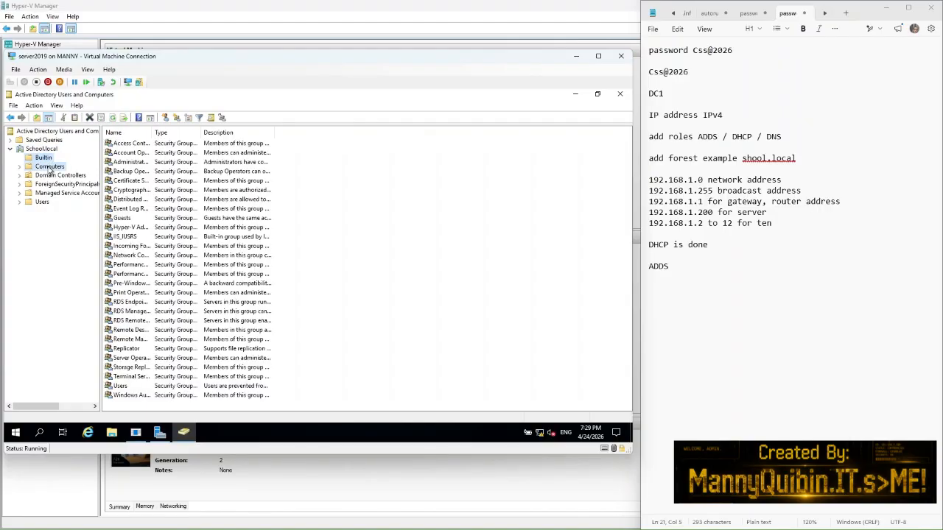
click(50, 177)
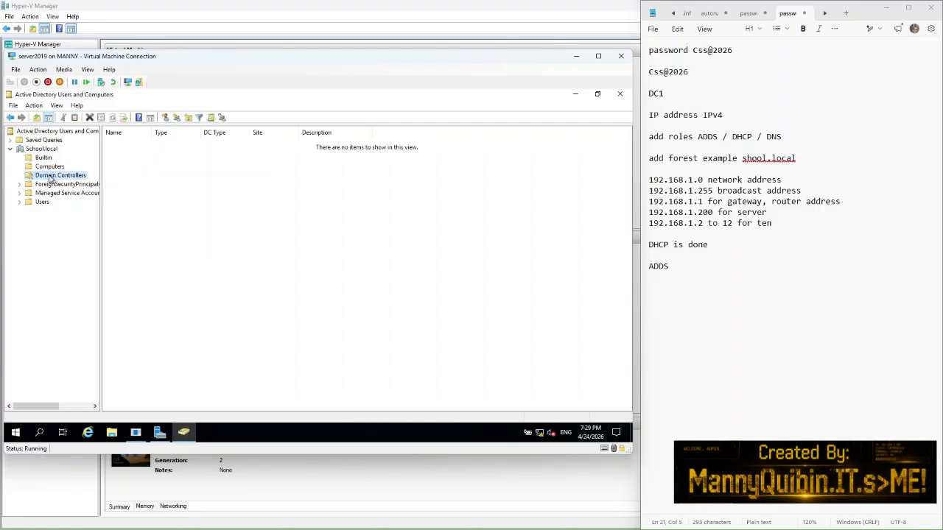
click(49, 185)
click(49, 193)
click(42, 202)
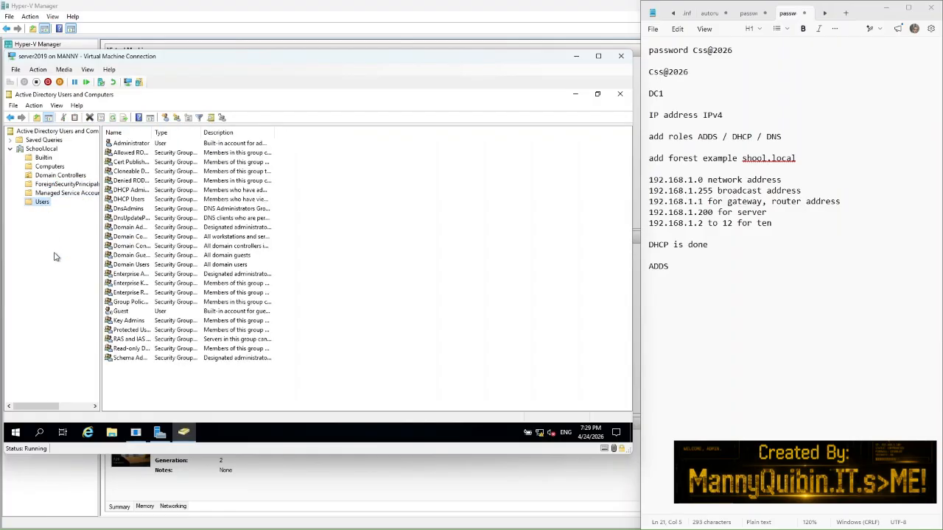
click(41, 149)
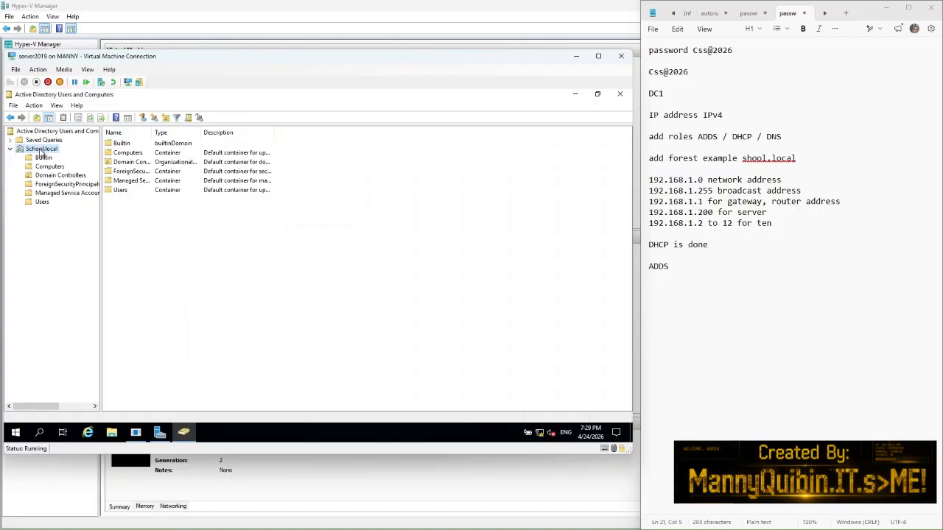
Step: Create organizational unit 'Section1' (no space) under School.local via New > Organizational Unit
right_click(42, 150)
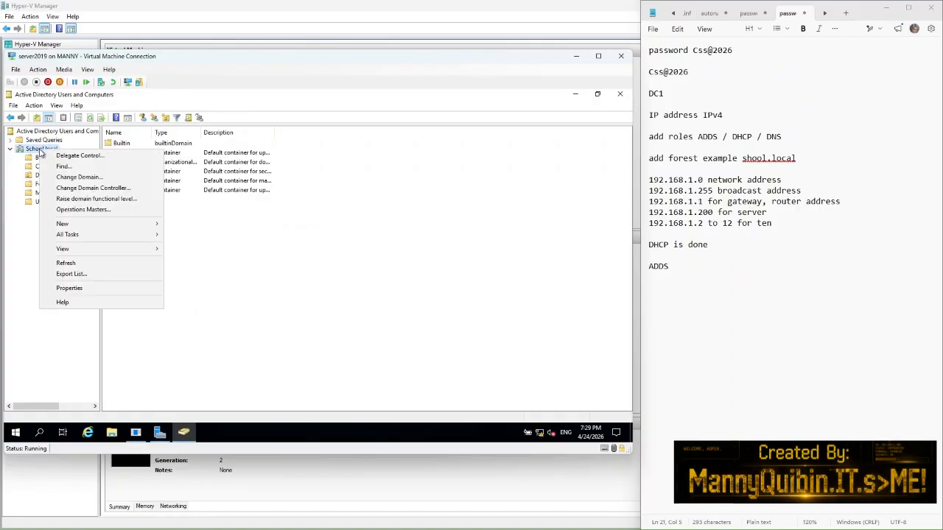
mouse_move(109, 224)
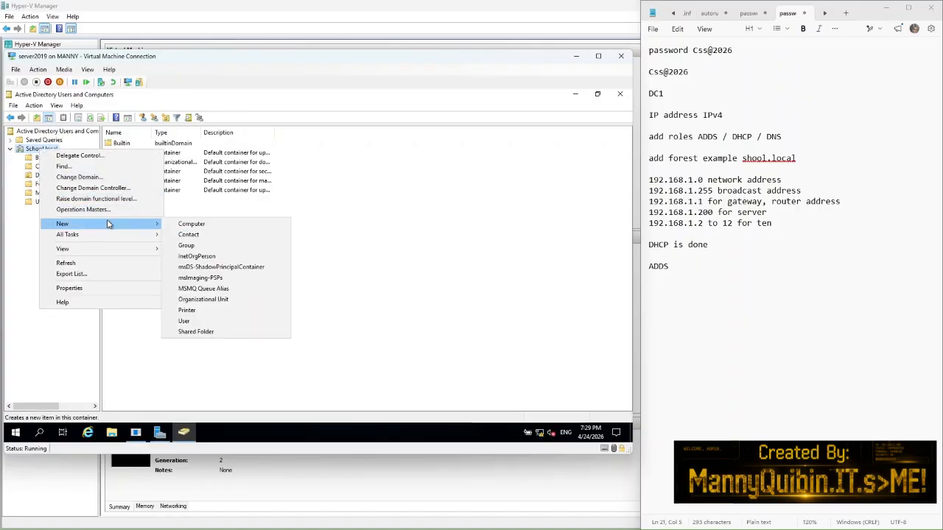
click(228, 306)
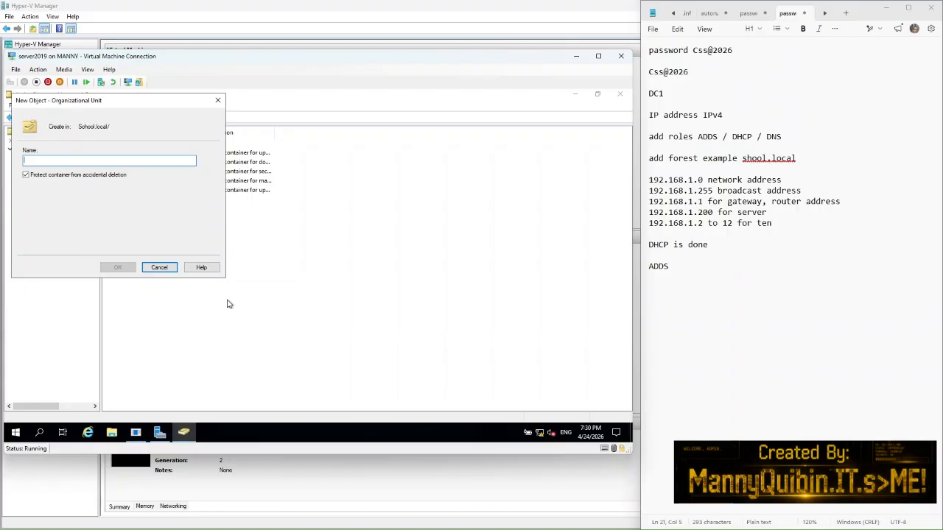
text(Section)
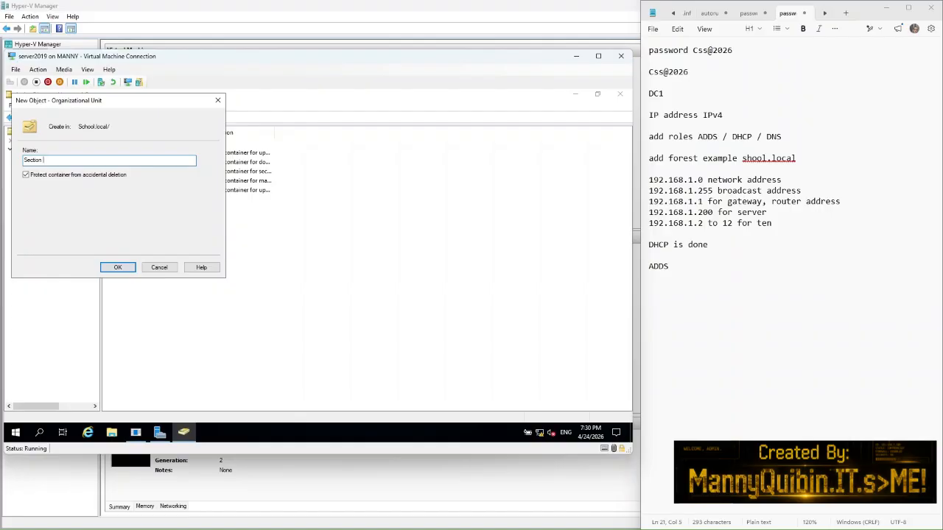
text( 1)
key(BackSpace)
key(BackSpace)
text(1)
click(113, 270)
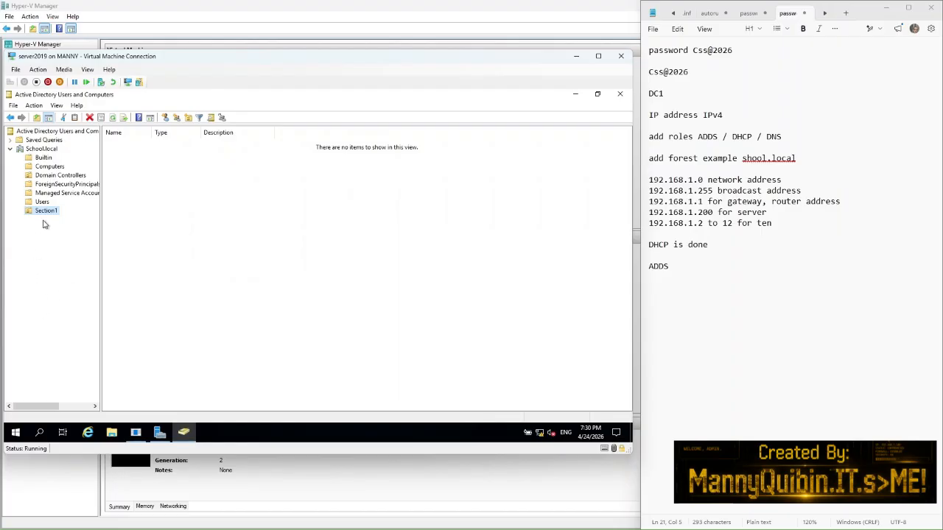
click(174, 214)
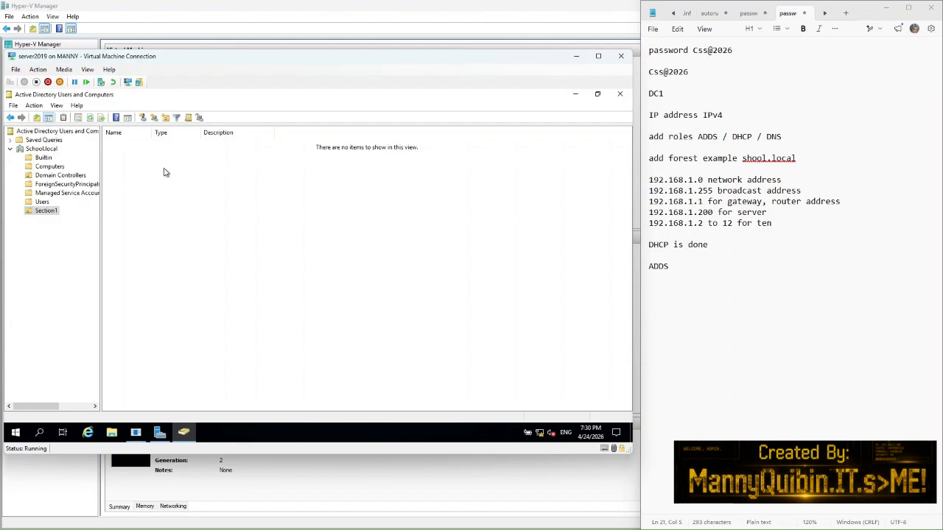
Step: Start a new user in Section1 with first name and logon name User1
click(142, 119)
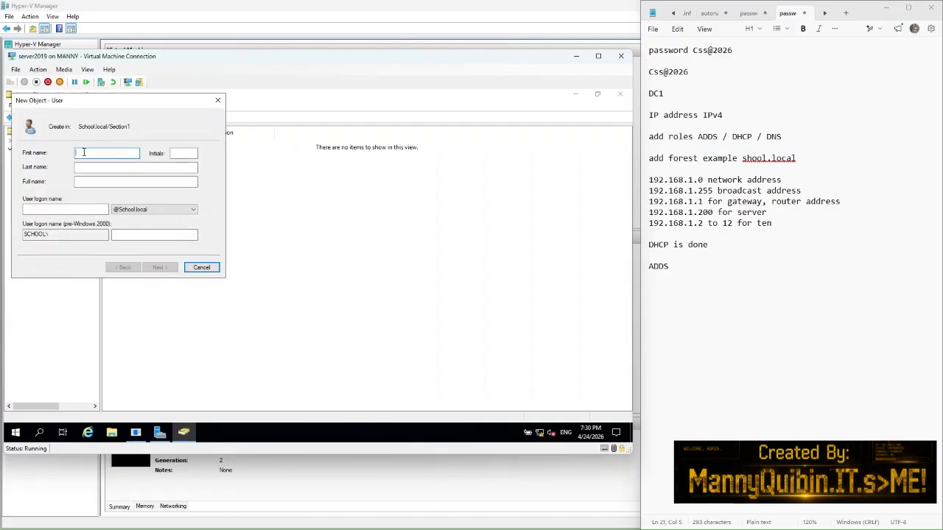
text(udent)
text(1)
key(BackSpace)
key(BackSpace)
key(BackSpace)
key(BackSpace)
key(BackSpace)
key(BackSpace)
key(BackSpace)
key(BackSpace)
text(User1)
click(25, 209)
text(User1)
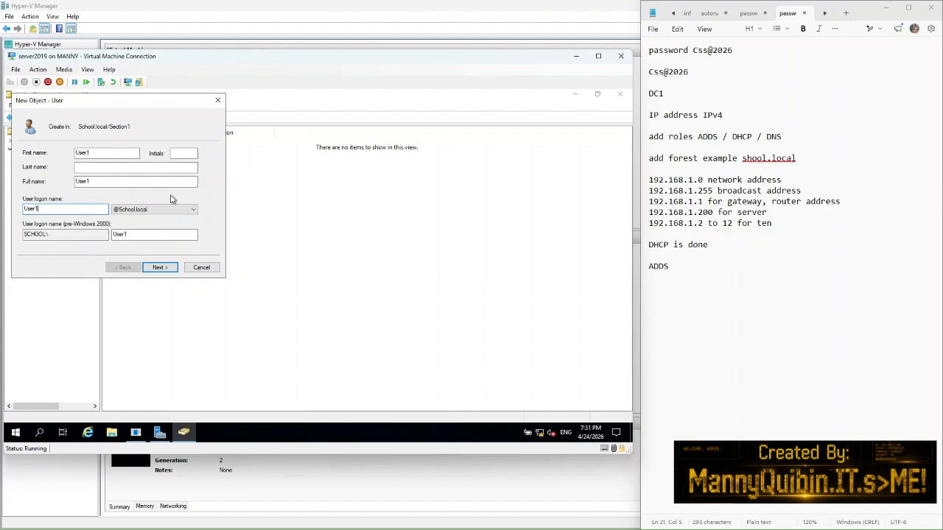
click(158, 268)
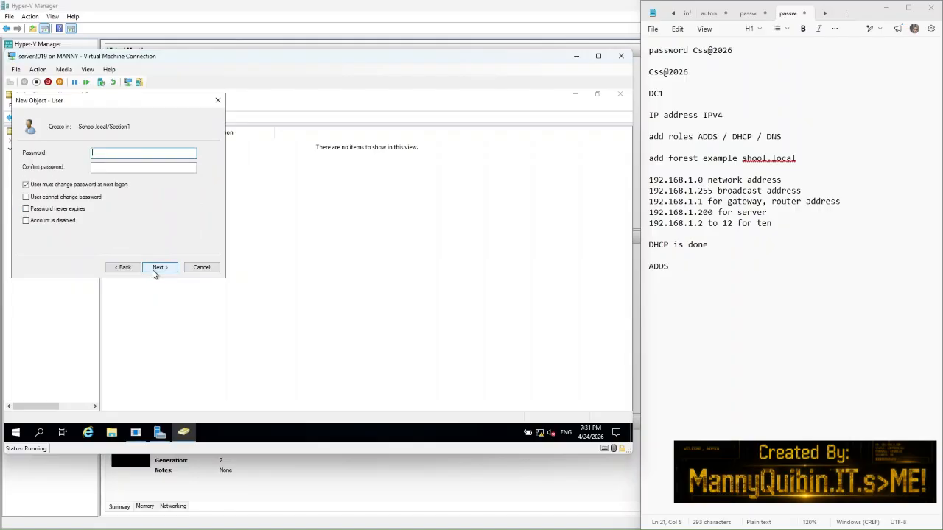
Step: Set the account password, check 'User cannot change password' and 'Password never expires', and finish
click(25, 185)
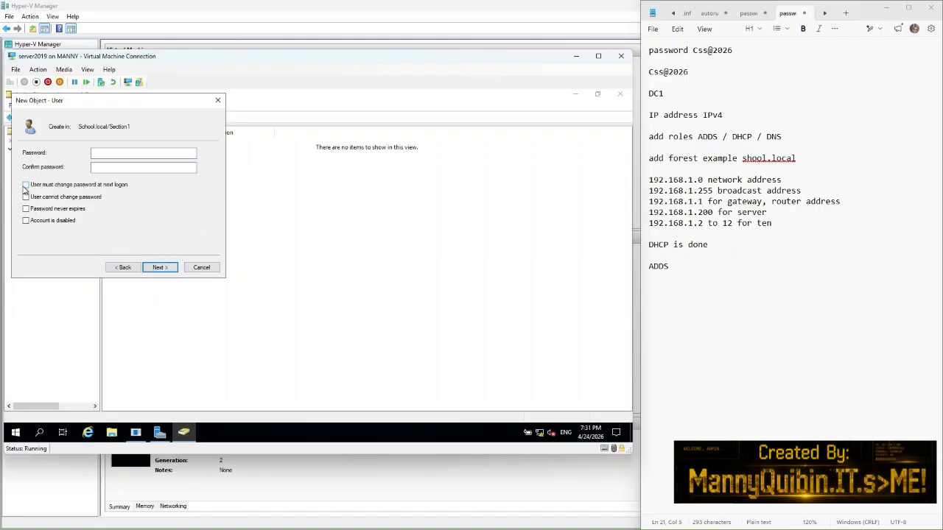
click(98, 152)
click(98, 171)
click(26, 197)
click(25, 209)
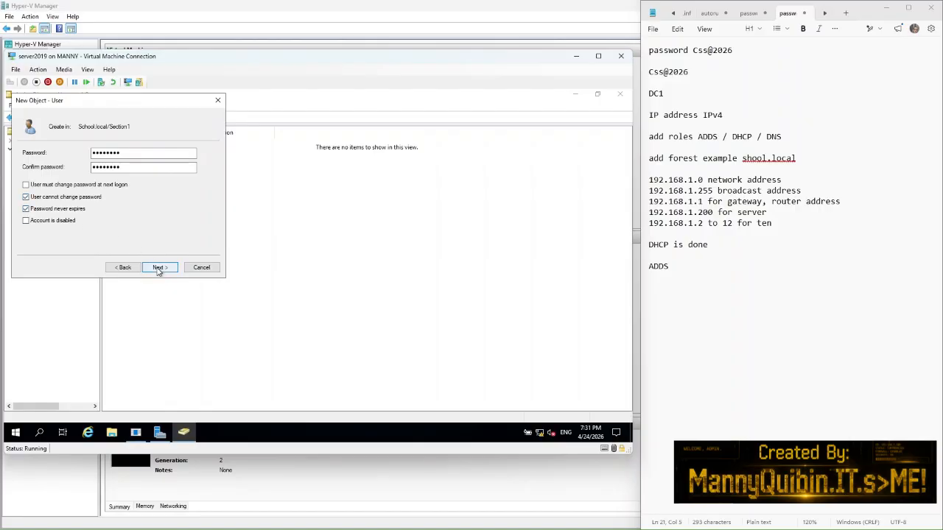
click(159, 268)
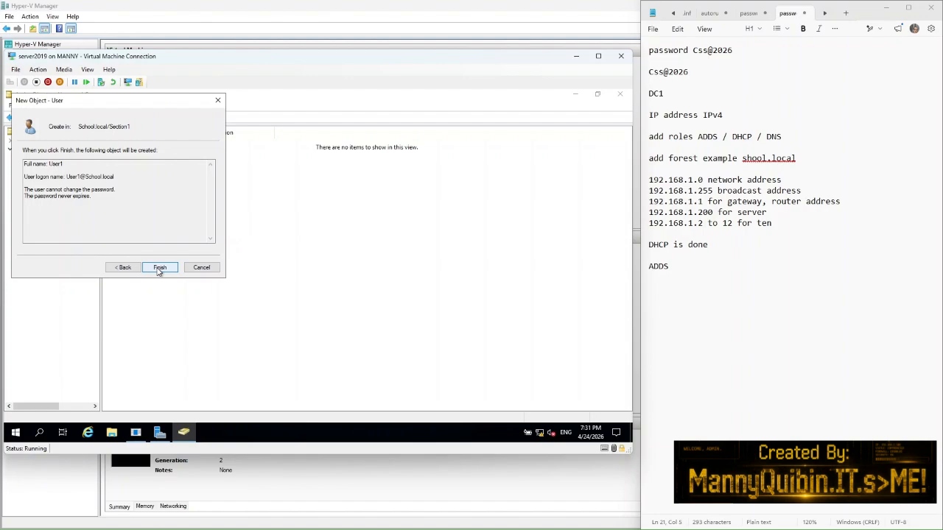
click(160, 269)
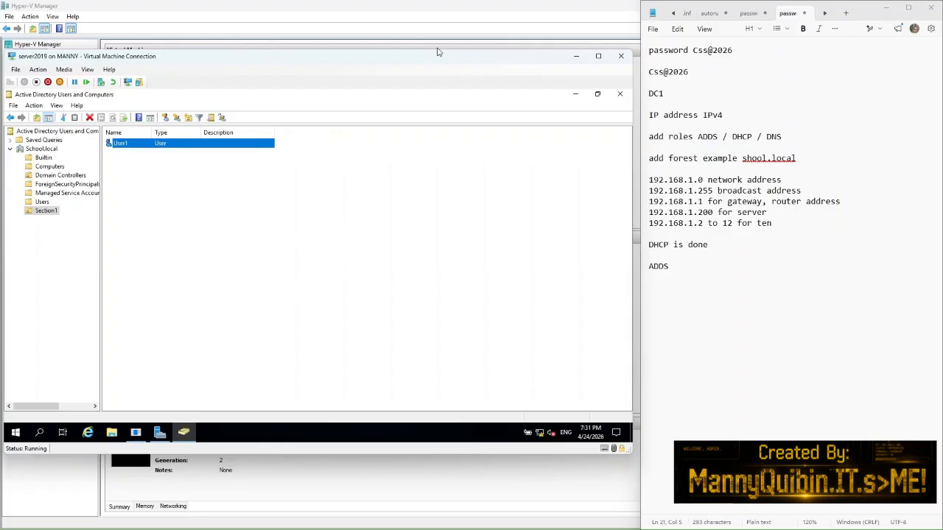
Step: Restore Hyper-V Manager to a smaller window and move it left to uncover the notes
double_click(560, 10)
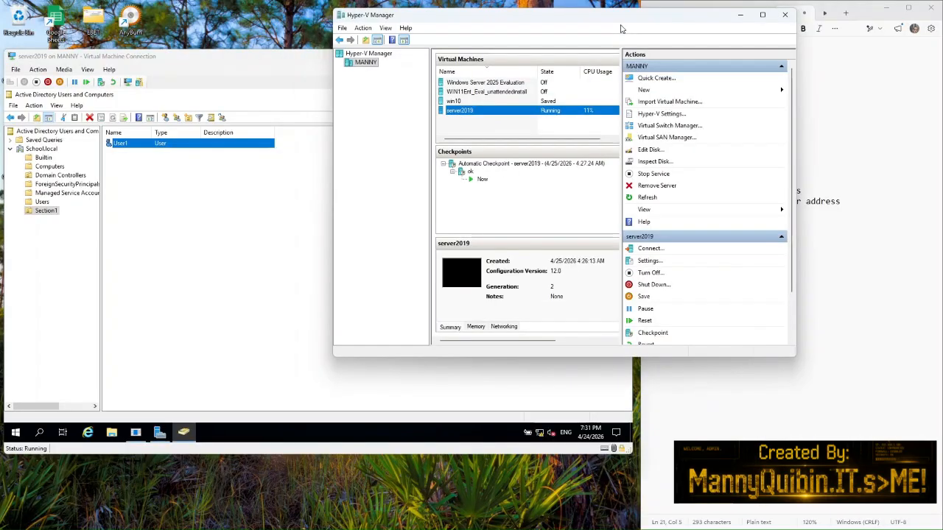
click(763, 16)
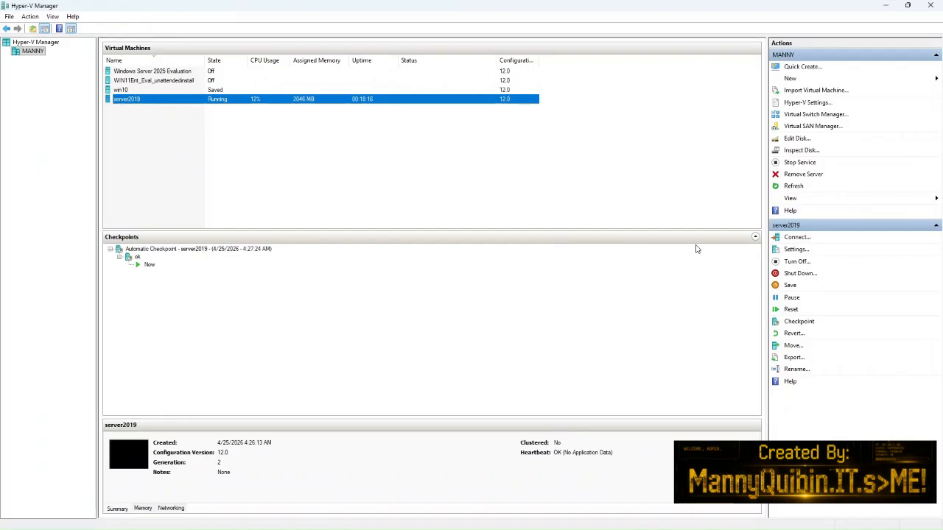
click(908, 6)
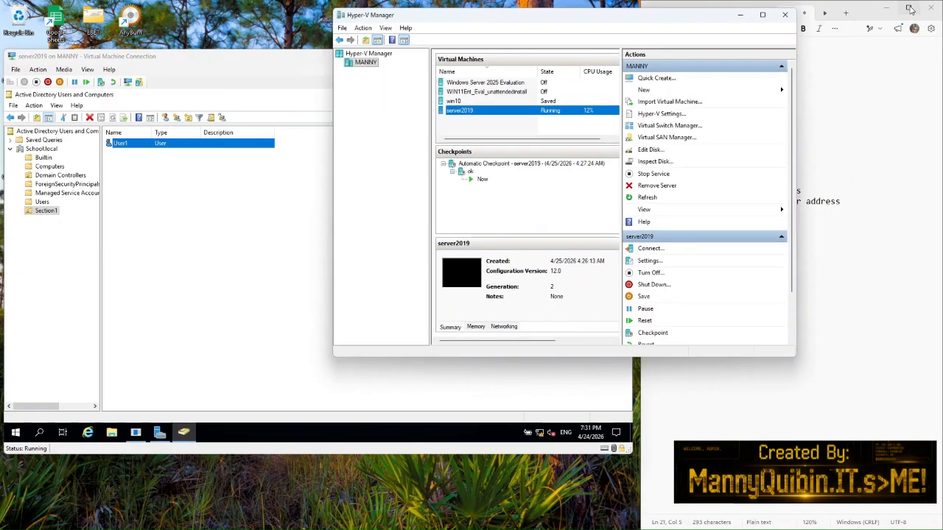
drag(688, 20, 453, 12)
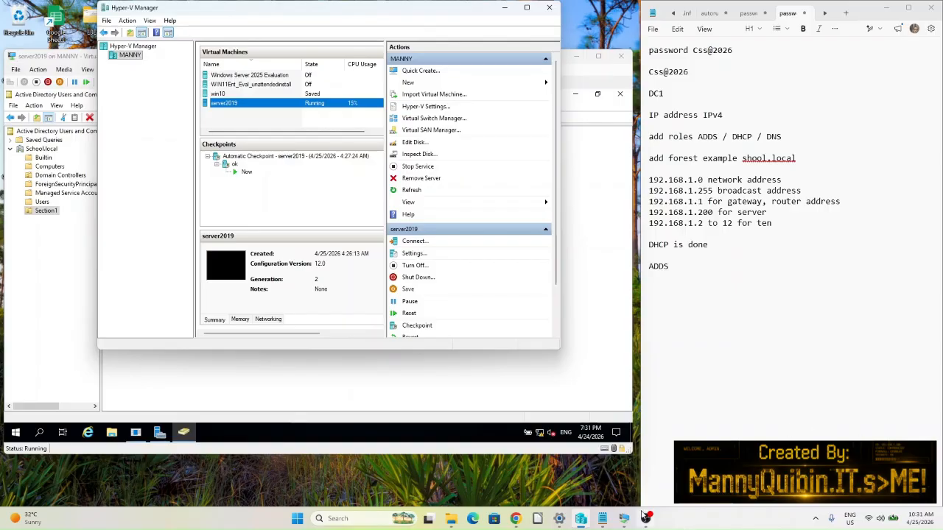
Step: Reconnect to the server2019 virtual machine from its context menu
mouse_move(644, 518)
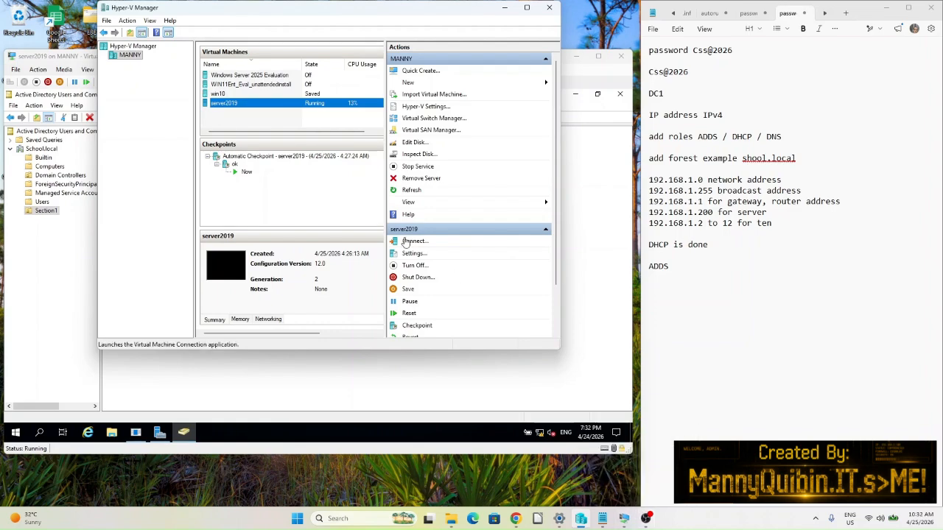
right_click(250, 108)
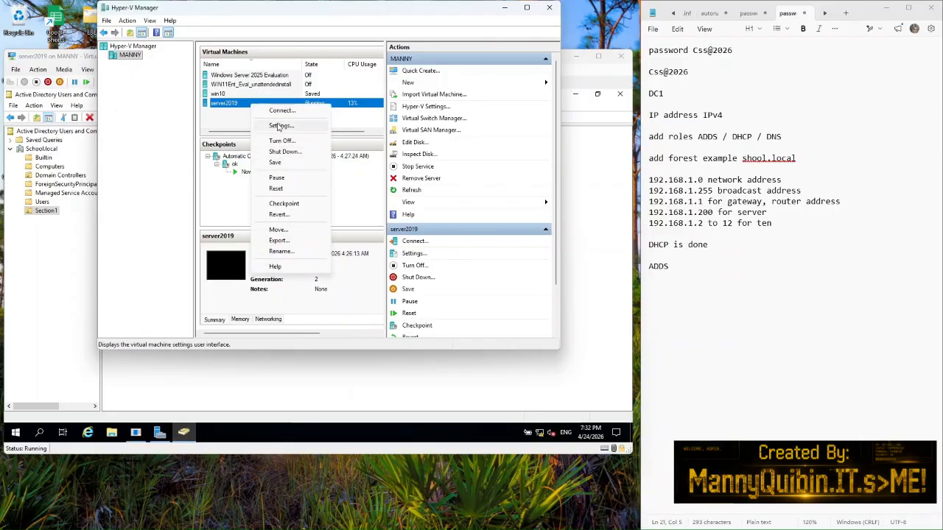
click(281, 112)
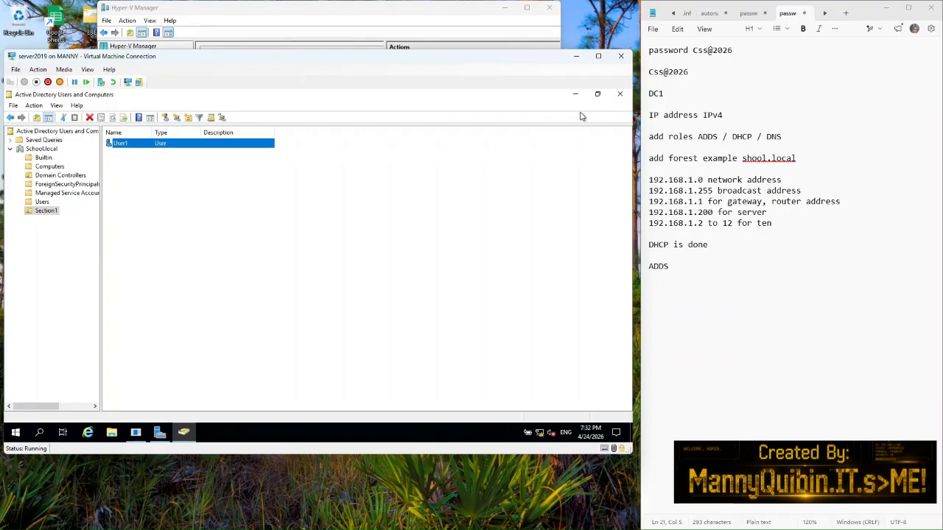
Step: Close Active Directory Users and Computers on DC1 and open Server Manager's Tools menu
click(618, 96)
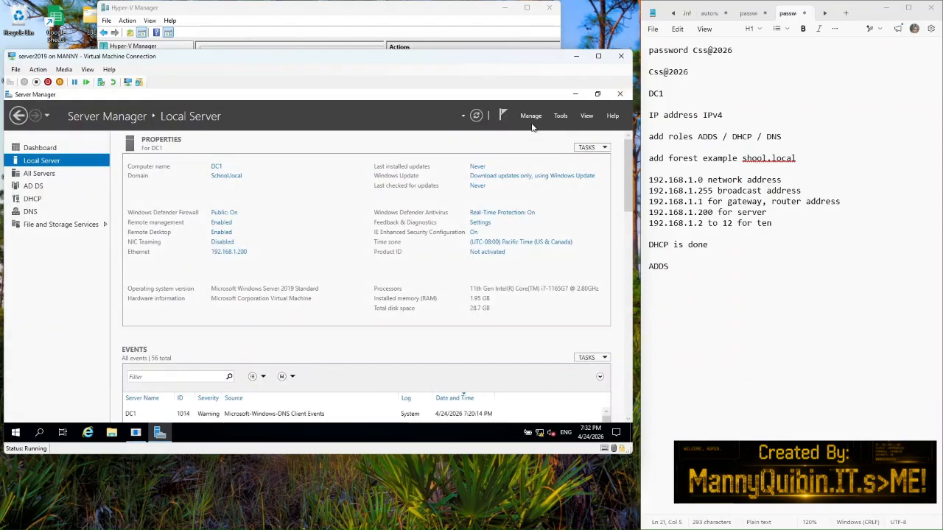
click(560, 117)
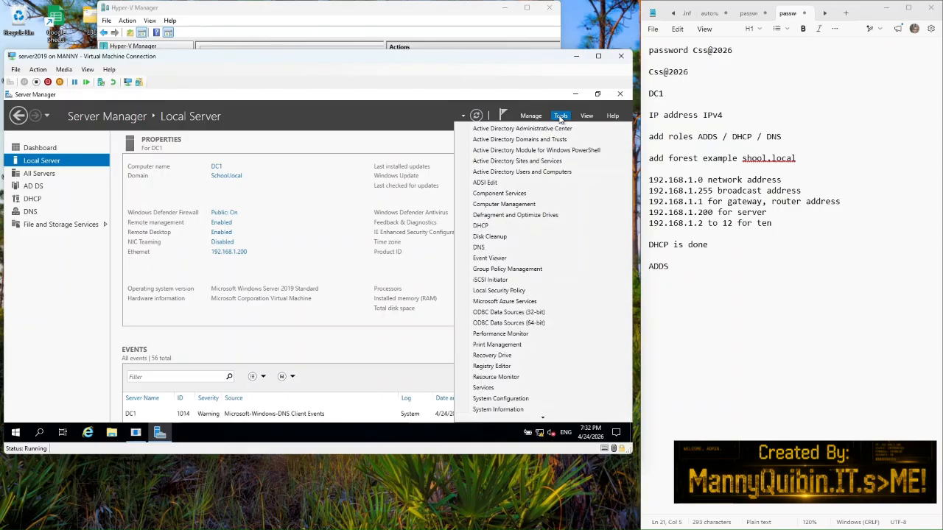
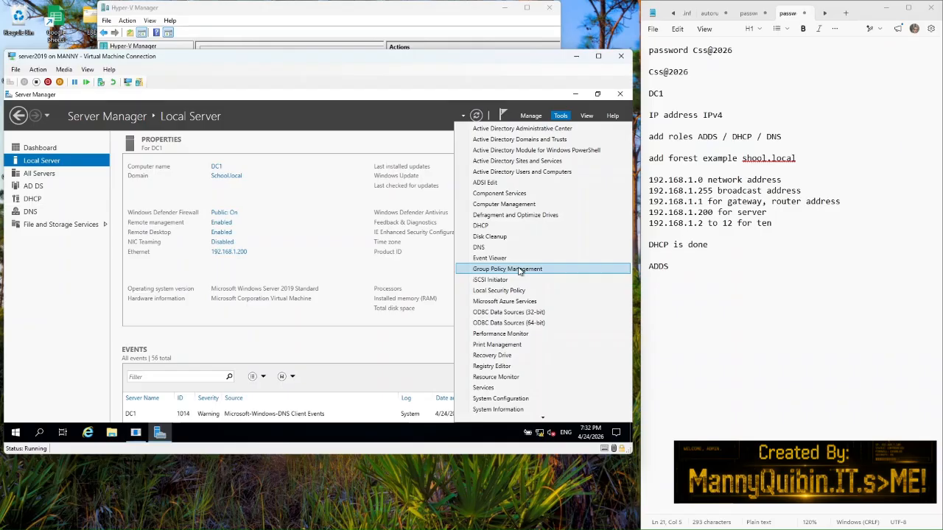
Step: Maximize Group Policy Management and expand School.local to show Section1's linked policies
click(520, 271)
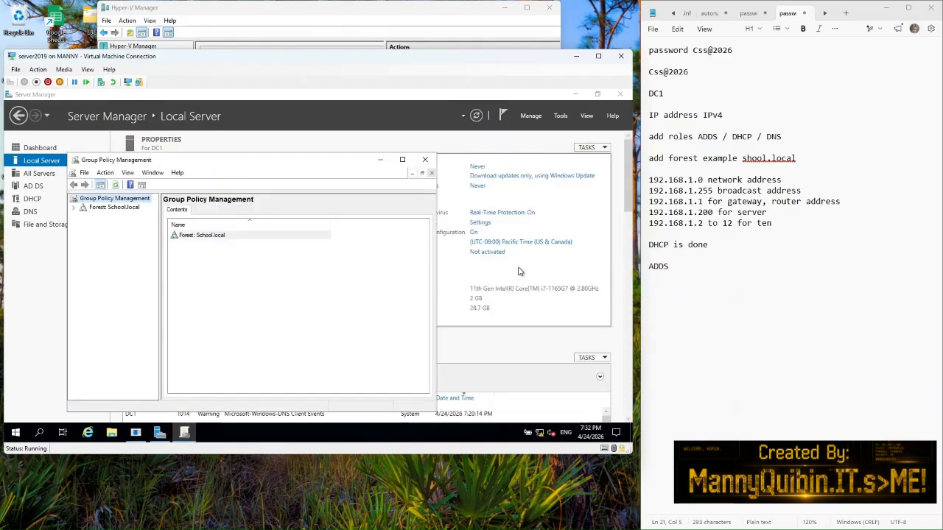
click(403, 160)
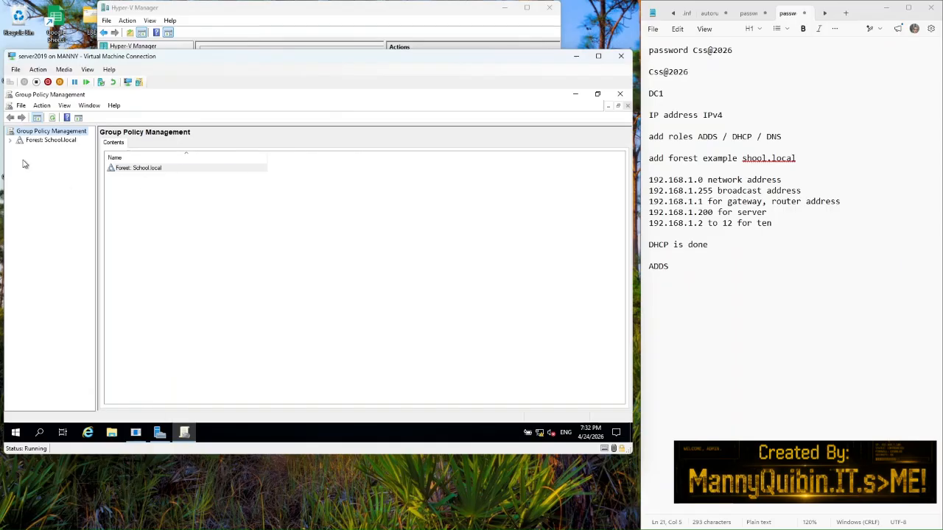
click(13, 143)
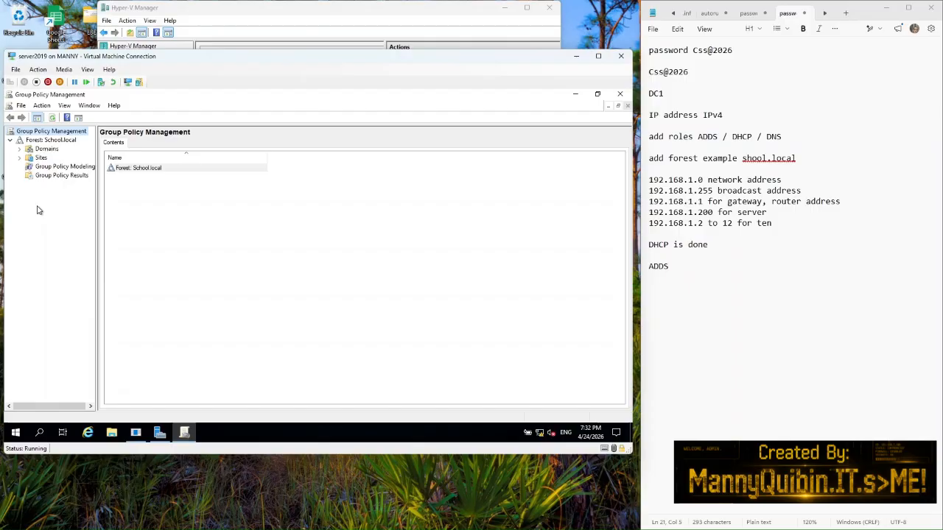
click(20, 150)
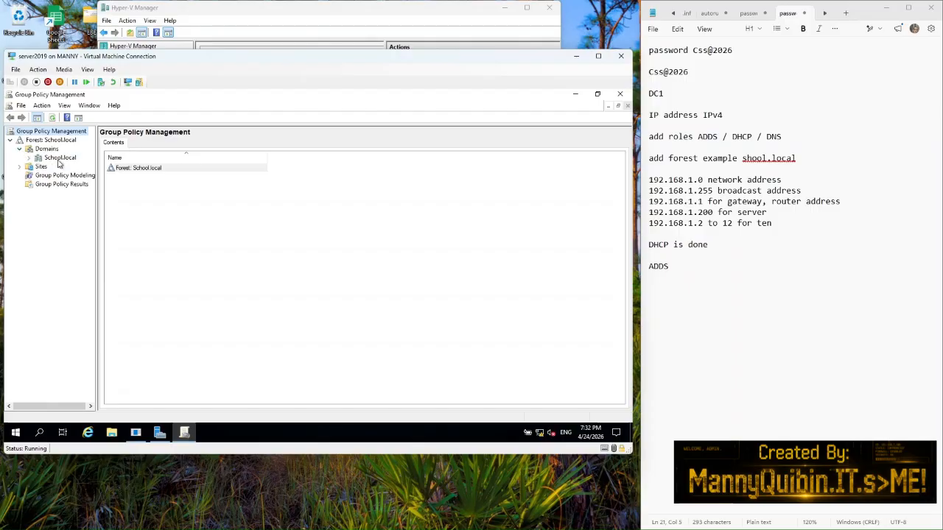
click(29, 158)
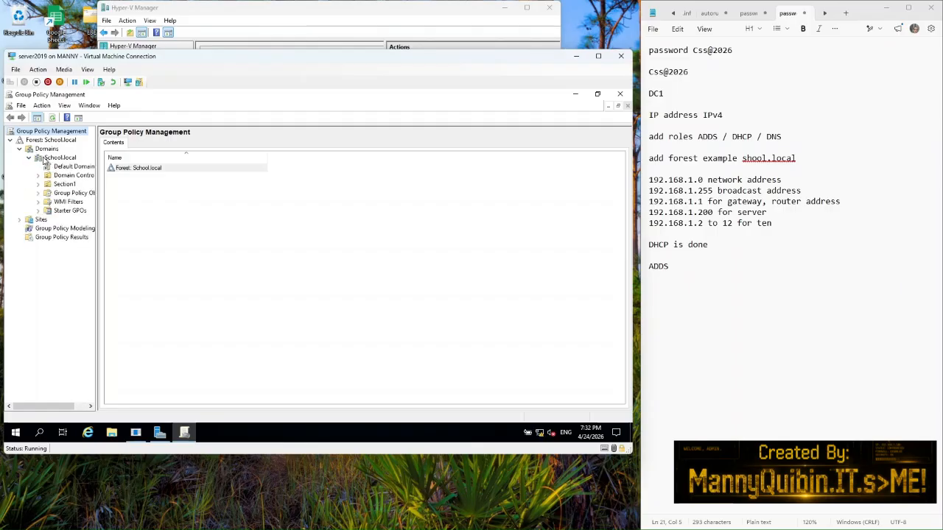
click(59, 158)
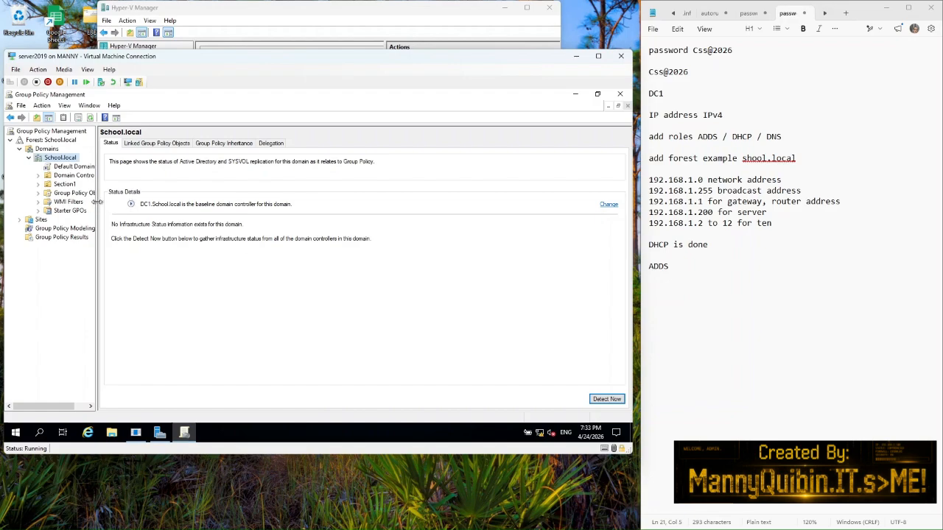
drag(96, 202, 147, 207)
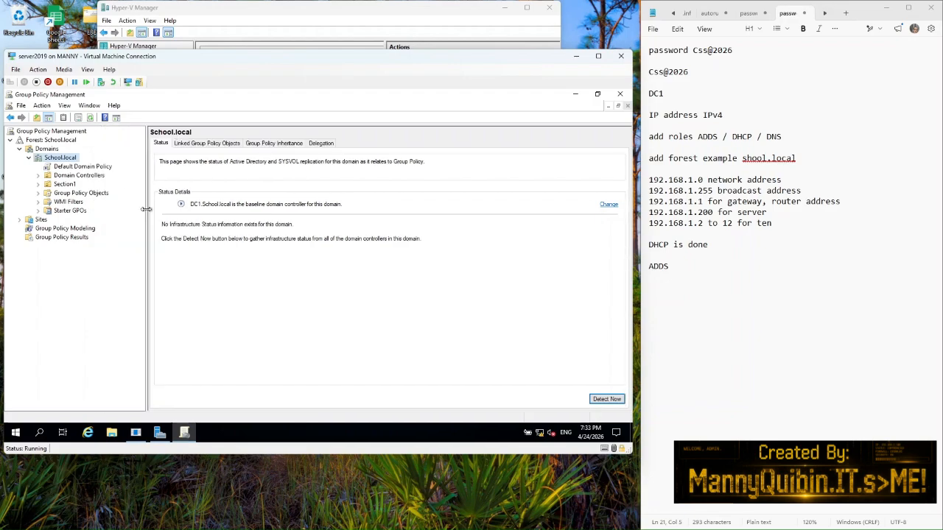
click(65, 185)
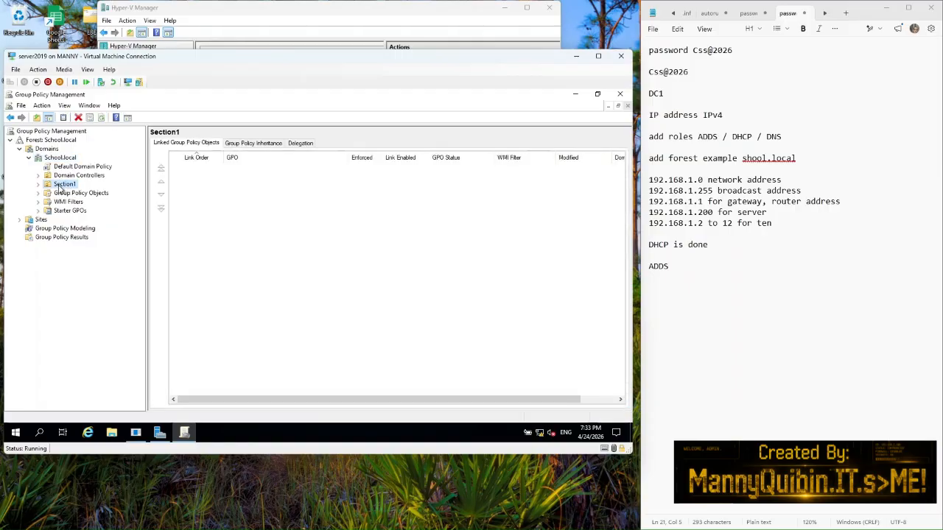
Step: Create a GPO named 'Remote Desktop' linked to Section1, then expand Section1 to see it
right_click(61, 190)
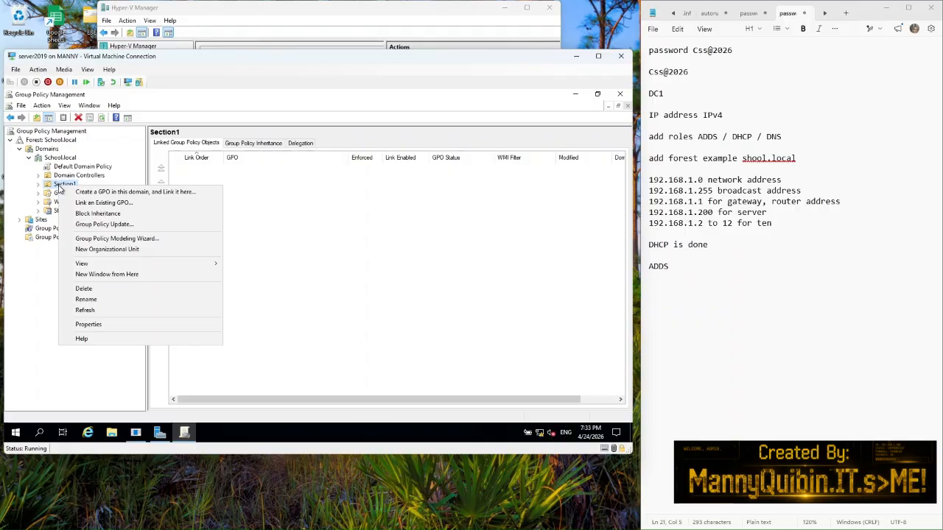
click(94, 194)
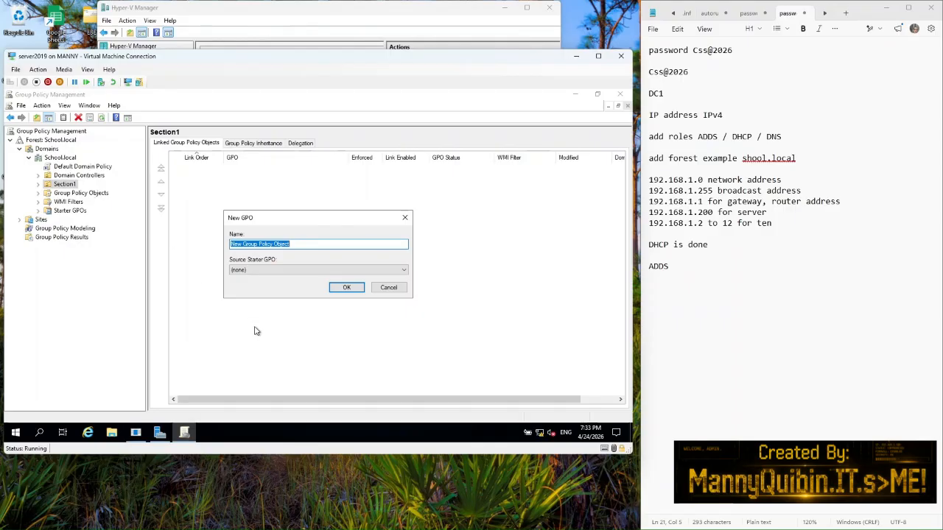
text(Remote Desktop)
click(343, 288)
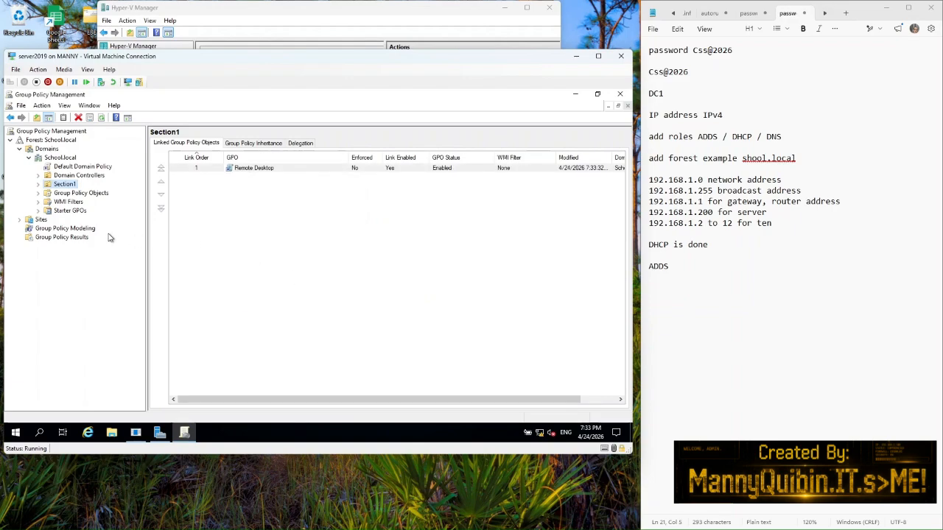
click(38, 184)
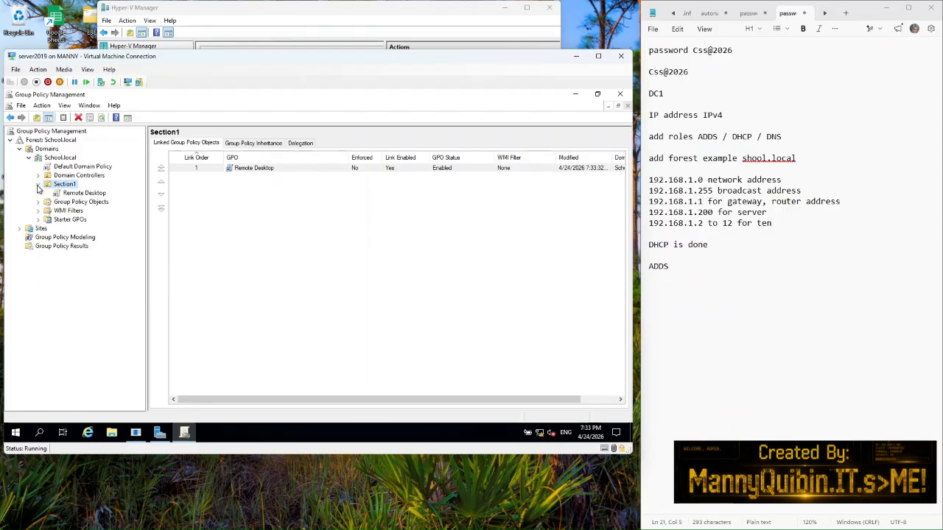
Step: Select the Remote Desktop GPO link, dismiss the notice, and open it in the editor
click(83, 193)
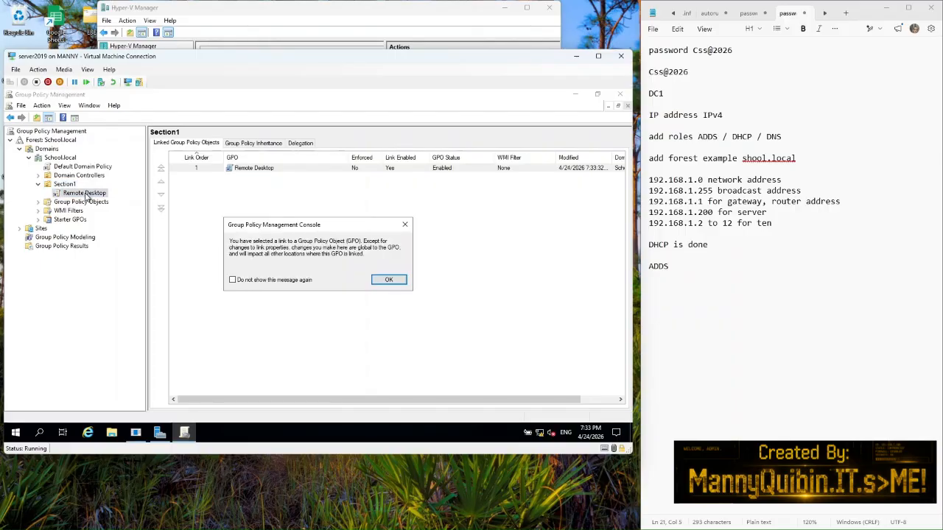
click(388, 280)
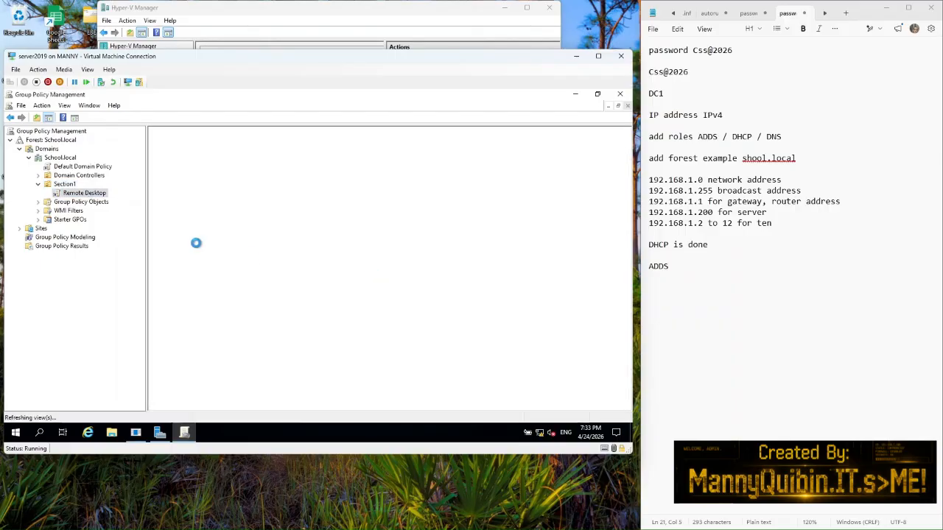
right_click(90, 193)
click(107, 197)
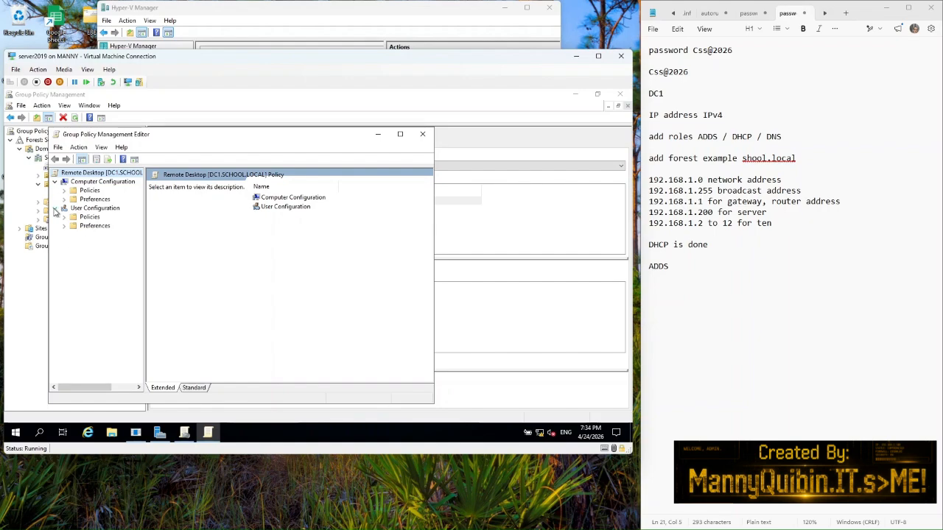
Step: Expand Computer Configuration > Policies > Administrative Templates down to Windows Components
click(89, 210)
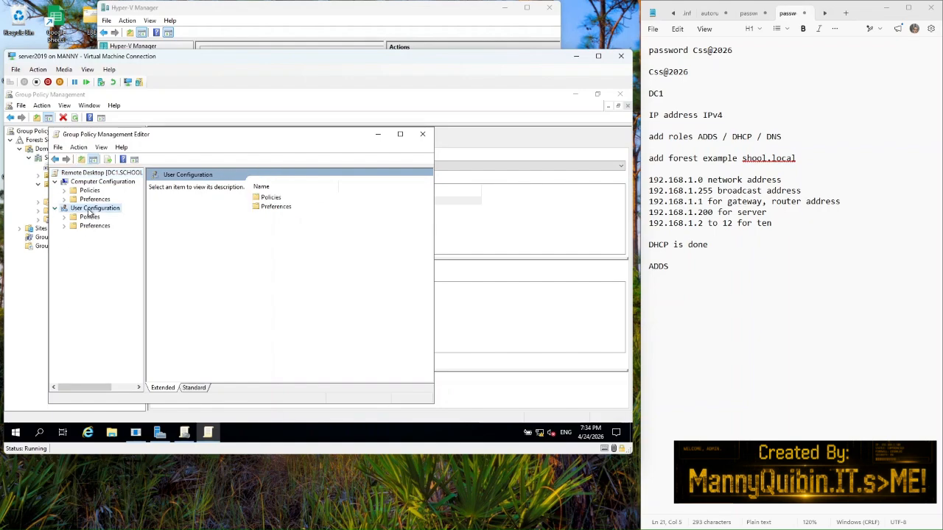
click(89, 184)
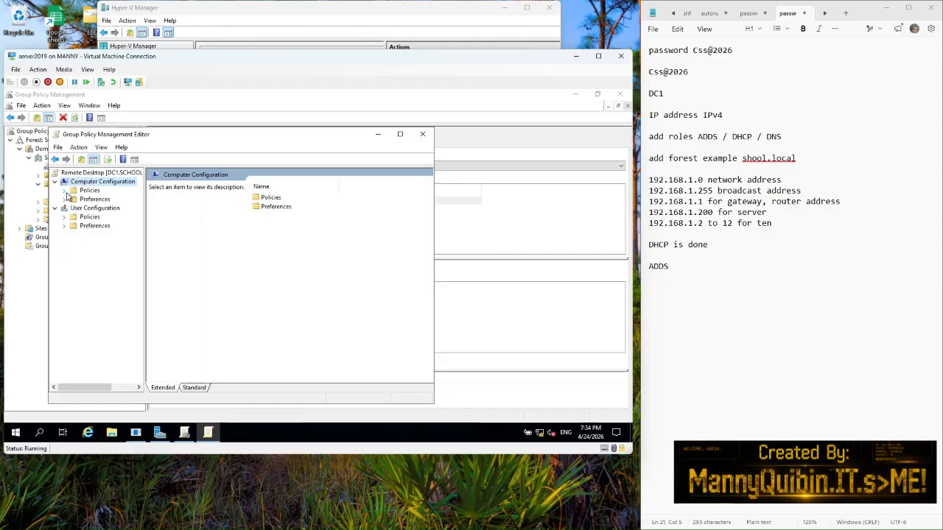
click(65, 191)
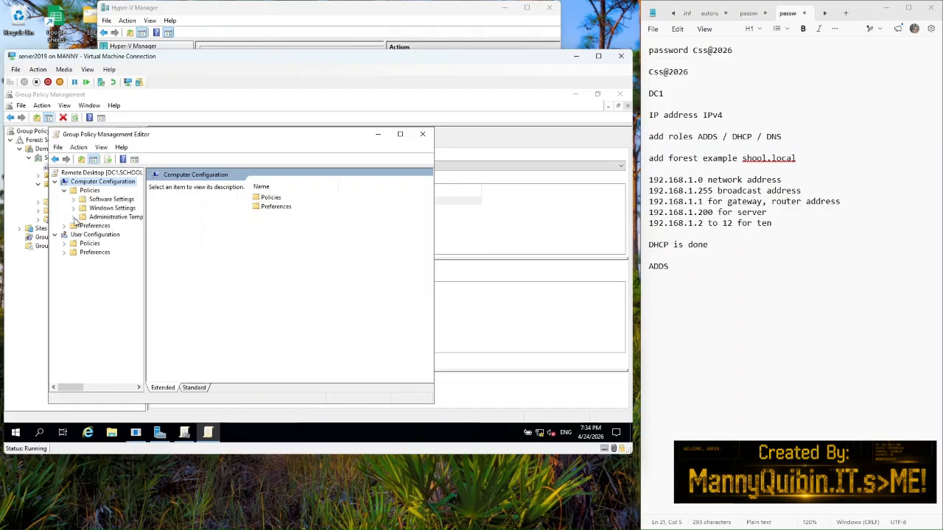
click(74, 218)
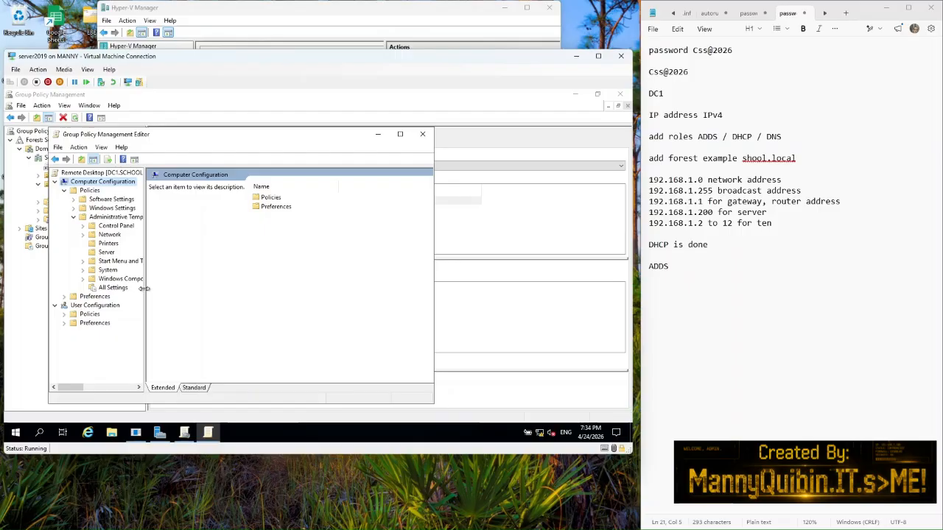
drag(145, 293, 180, 293)
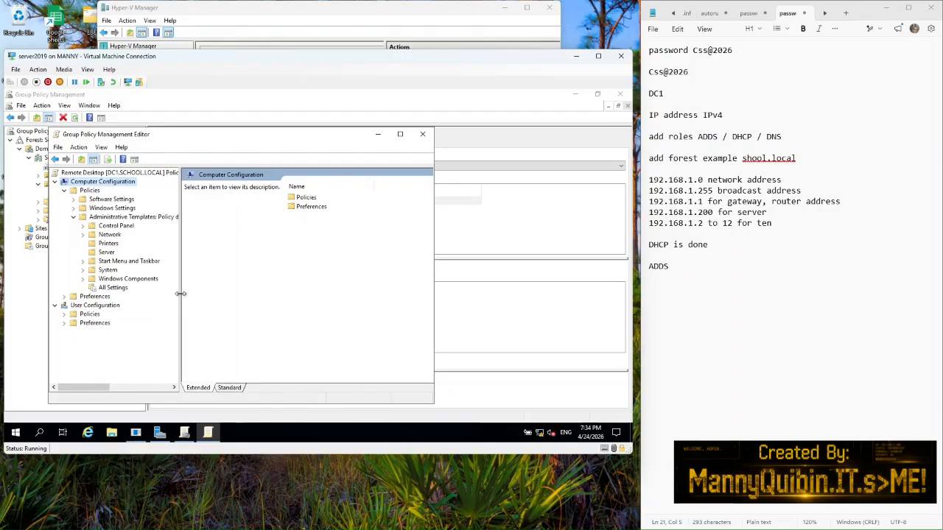
click(125, 279)
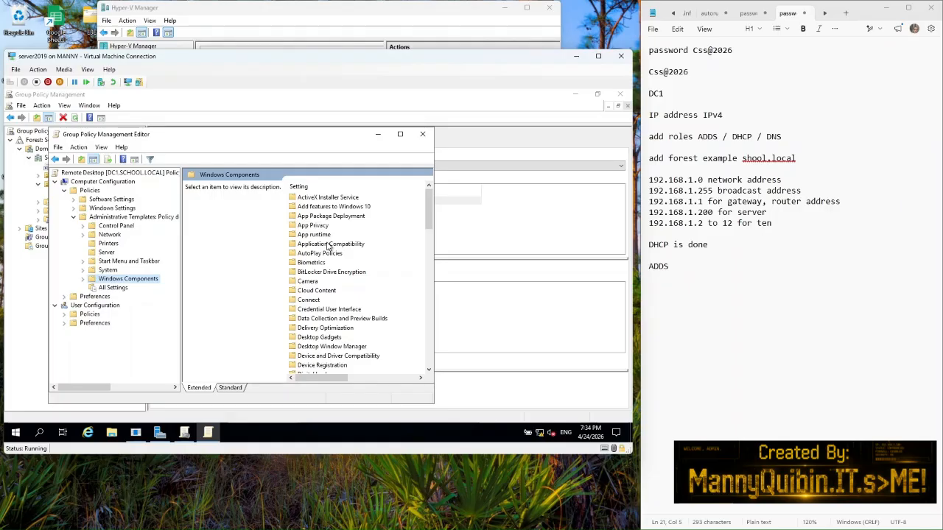
Step: Drill into Remote Desktop Services > Remote Desktop Session Host > Connections, editor maximized with wide Setting column
scroll(329, 247, down, 10)
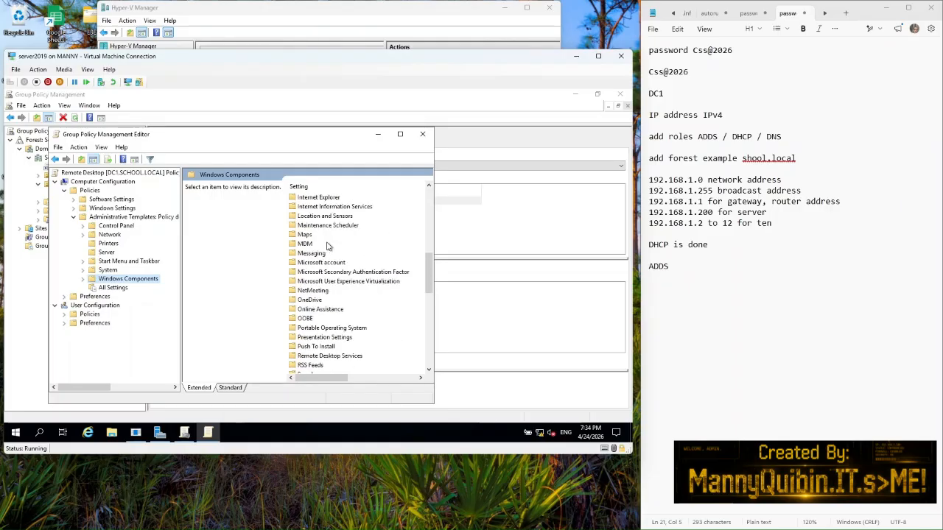
double_click(317, 357)
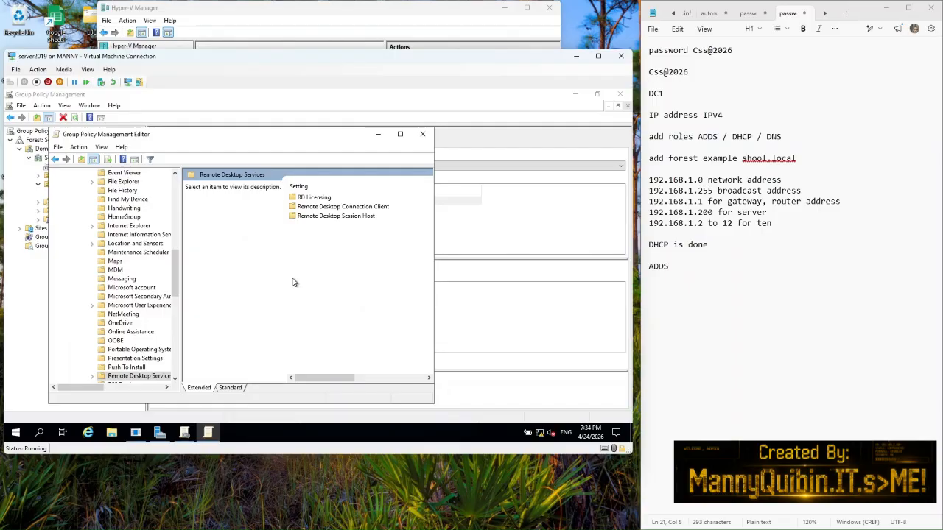
double_click(318, 217)
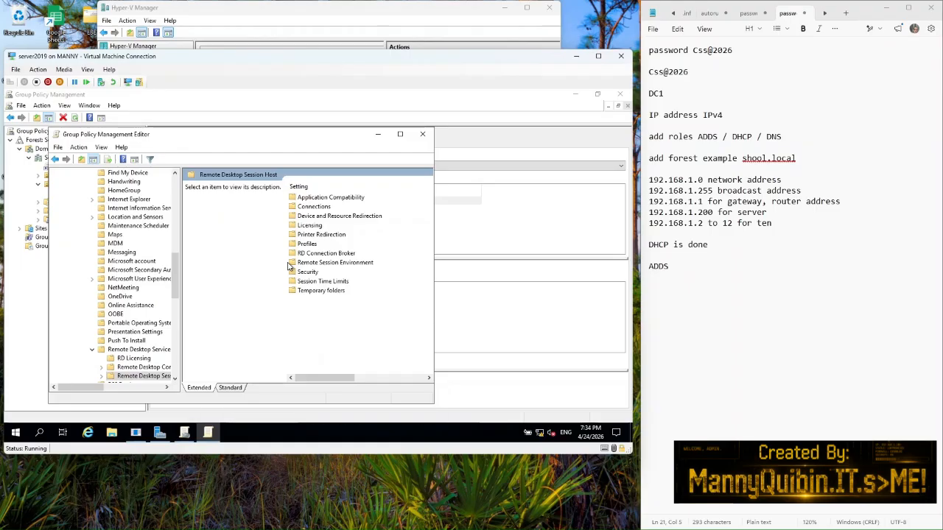
double_click(310, 208)
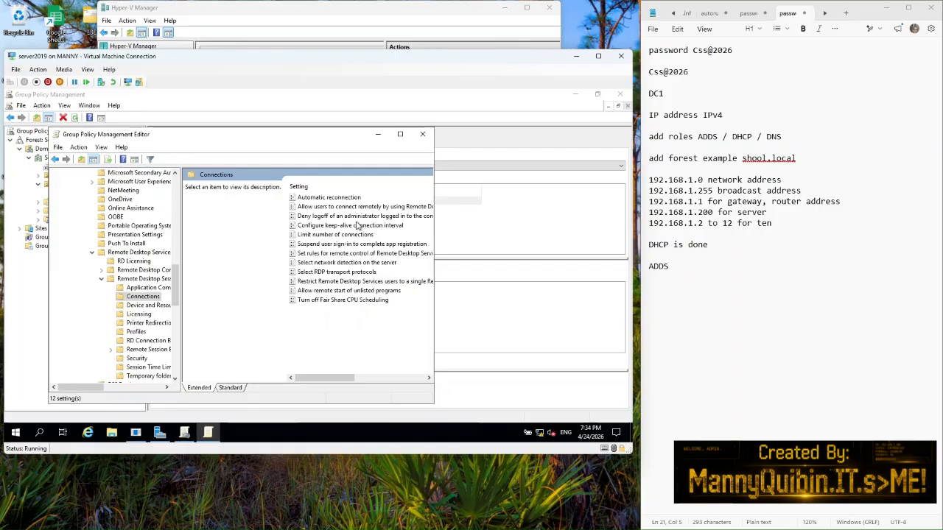
click(400, 135)
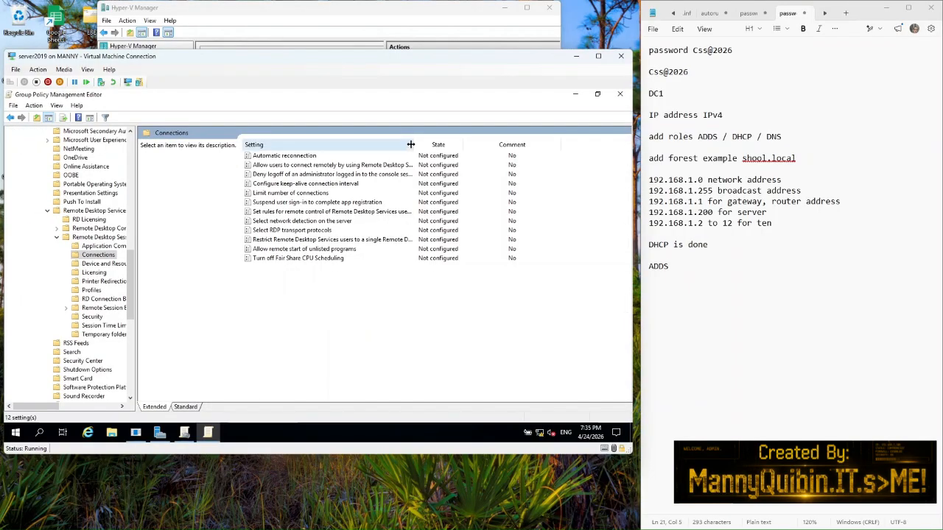
drag(411, 145, 490, 157)
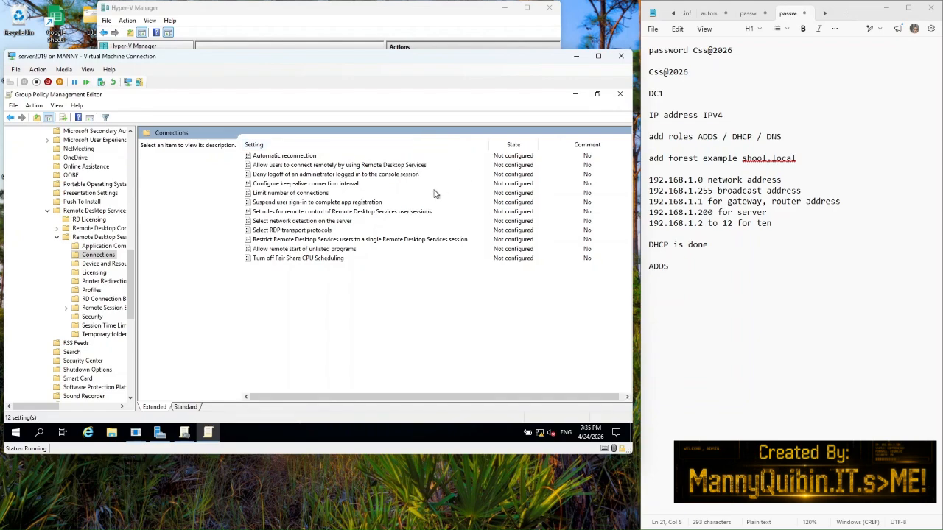
Step: Enable 'Allow users to connect remotely using Remote Desktop Services' and minimize the editor
double_click(310, 165)
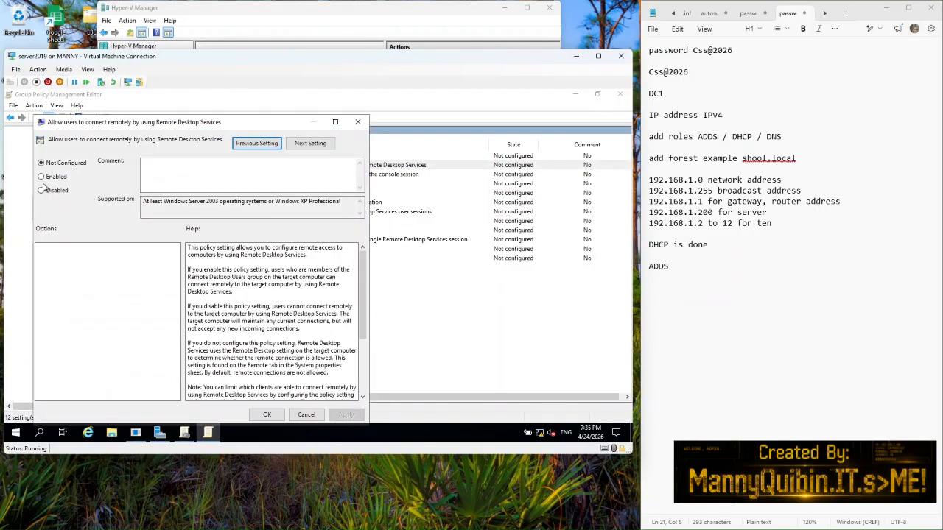
click(42, 177)
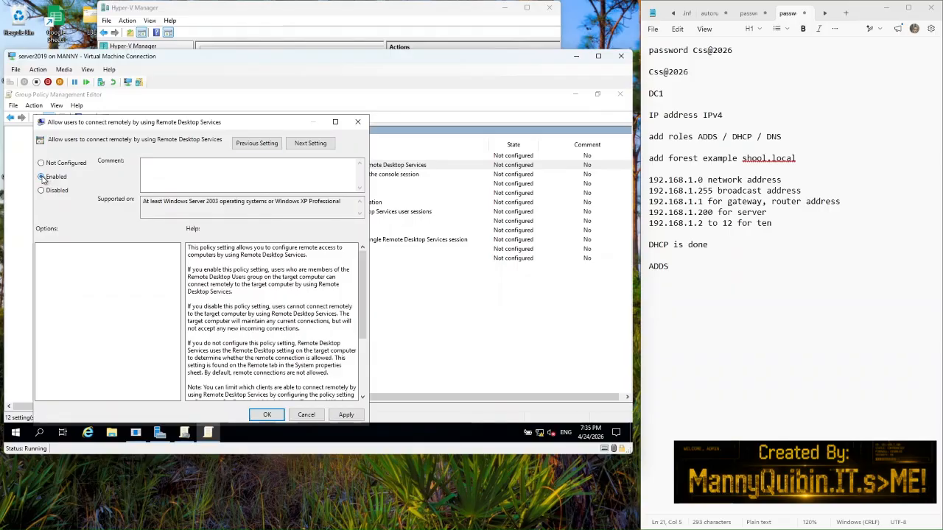
click(346, 415)
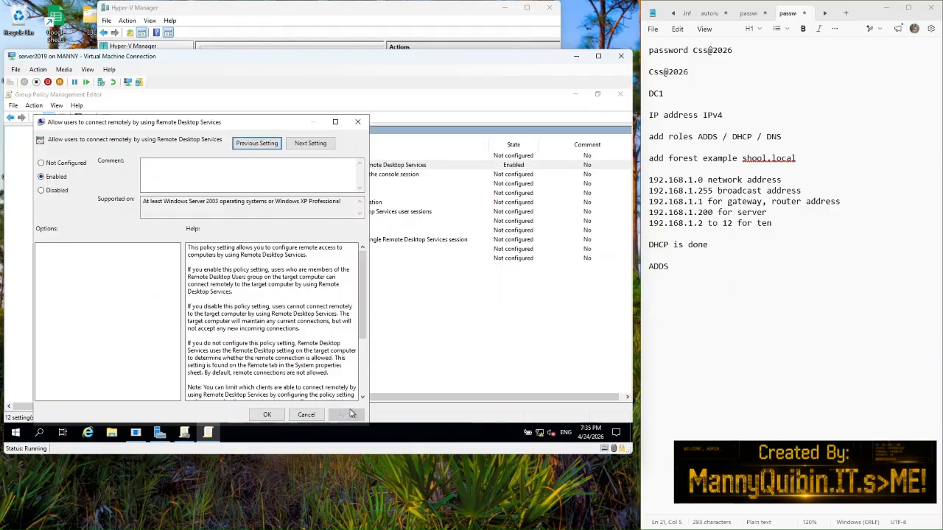
click(264, 415)
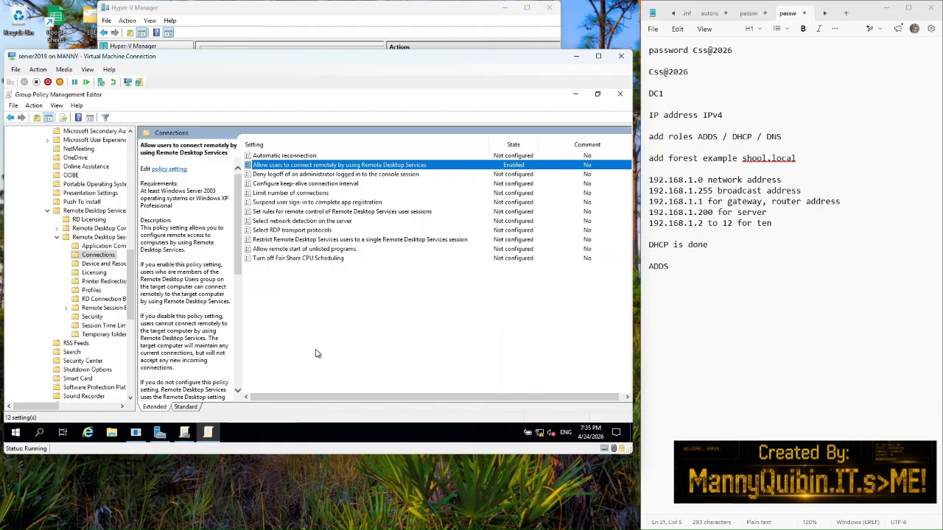
click(577, 94)
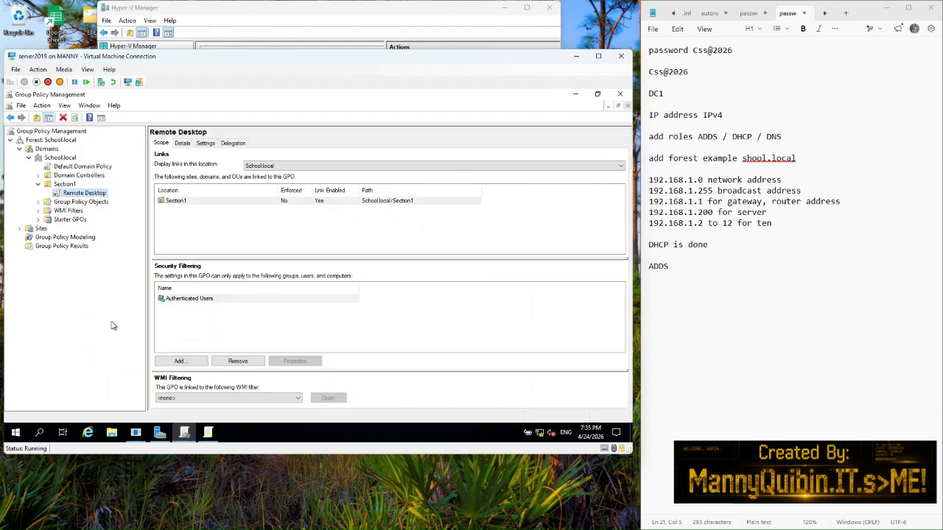
Step: Run gpupdate /force in a Command Prompt on the server
click(41, 433)
text(cmd)
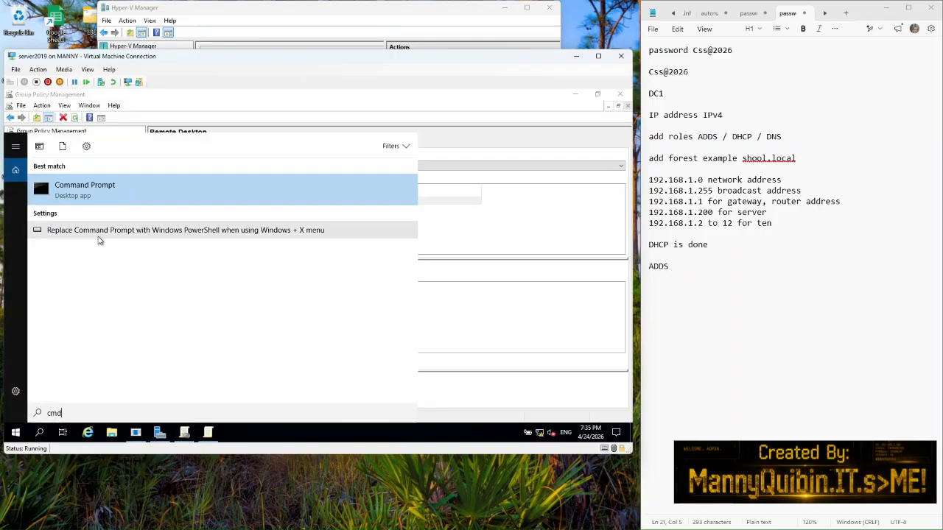
click(104, 200)
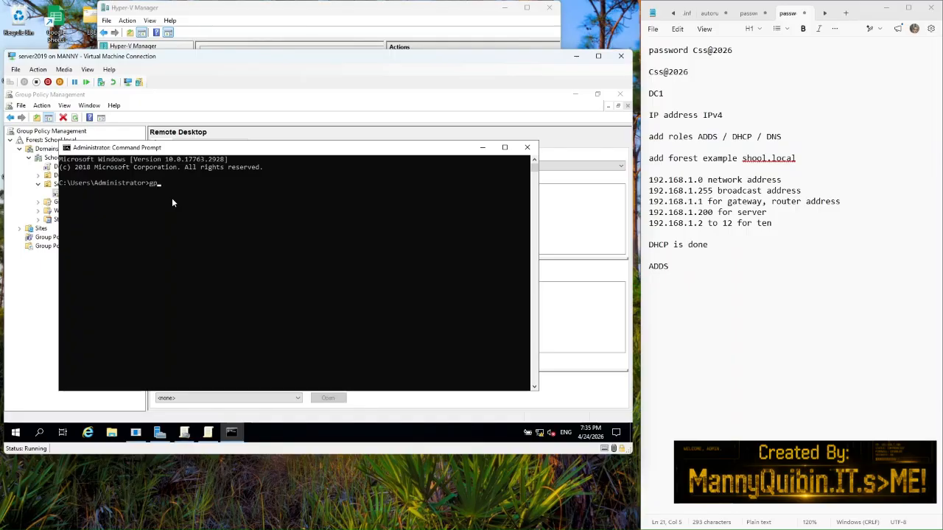
text(ate /force)
key(Return)
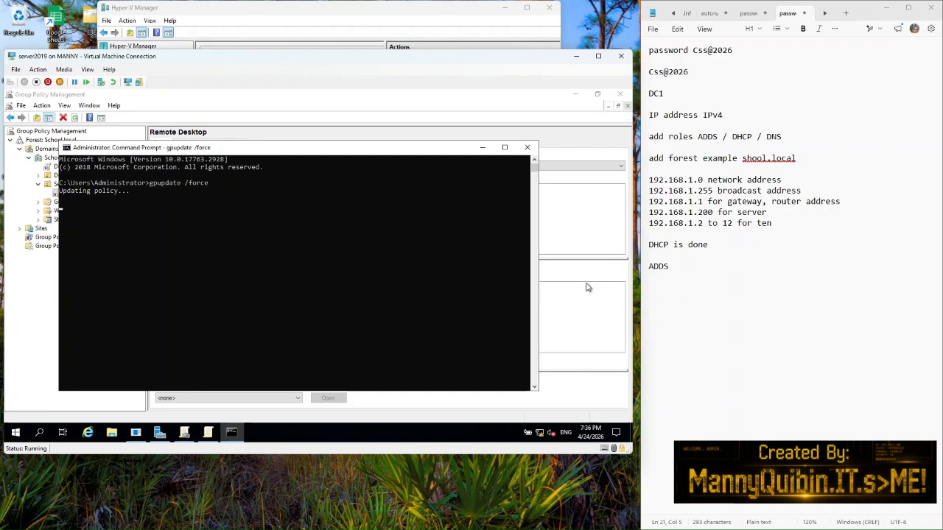
Step: Add the line 'RD remote desktop policy' to the Notepad notes
click(666, 279)
key(Return)
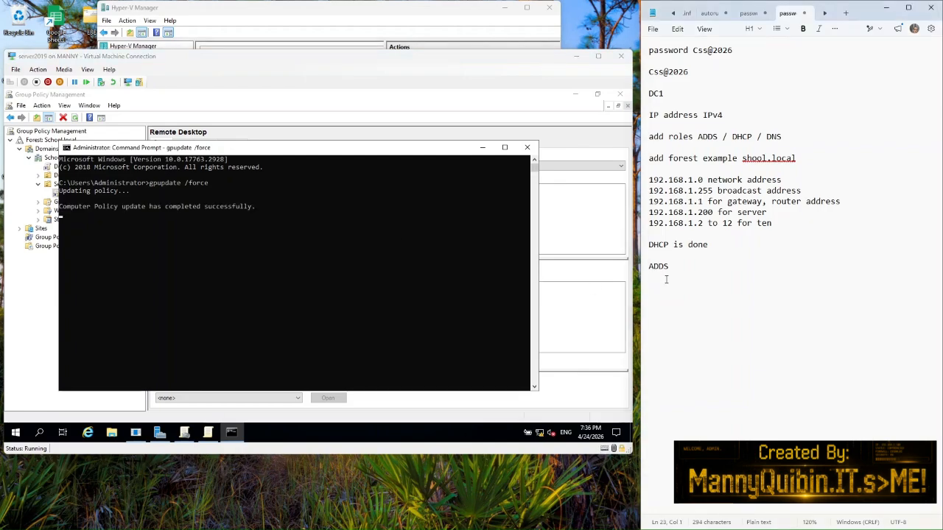
text(RD remot)
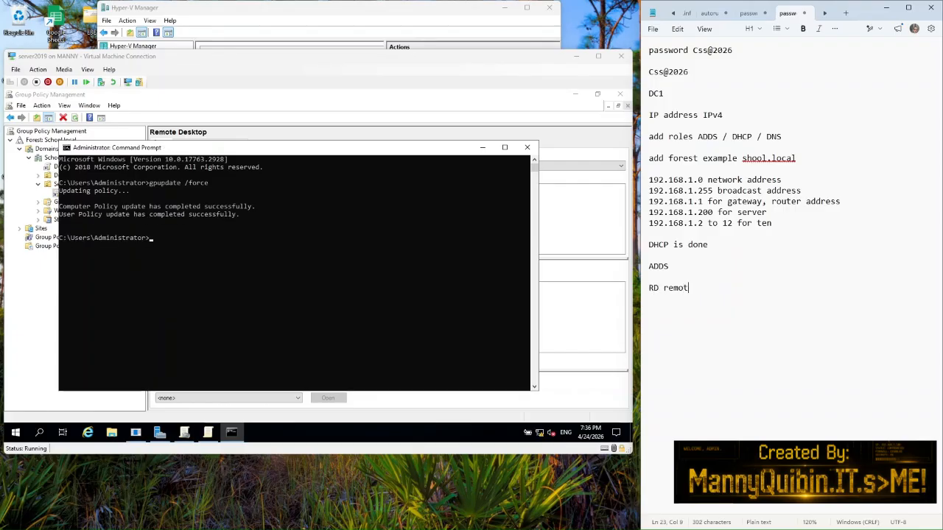
text(e des)
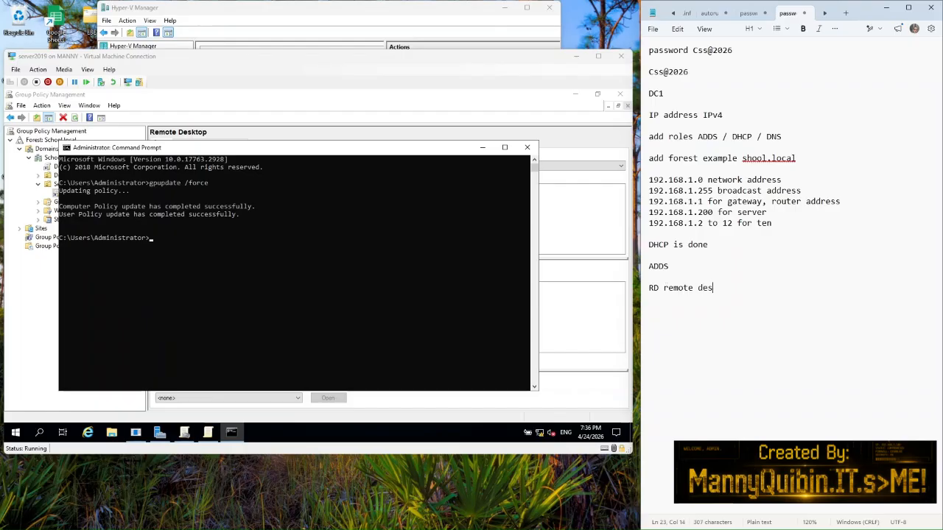
text(ktop policy)
Step: Add a 'Folder Redirection' line to the notes and minimize the server's Command Prompt
key(Return)
key(Return)
text(Folder )
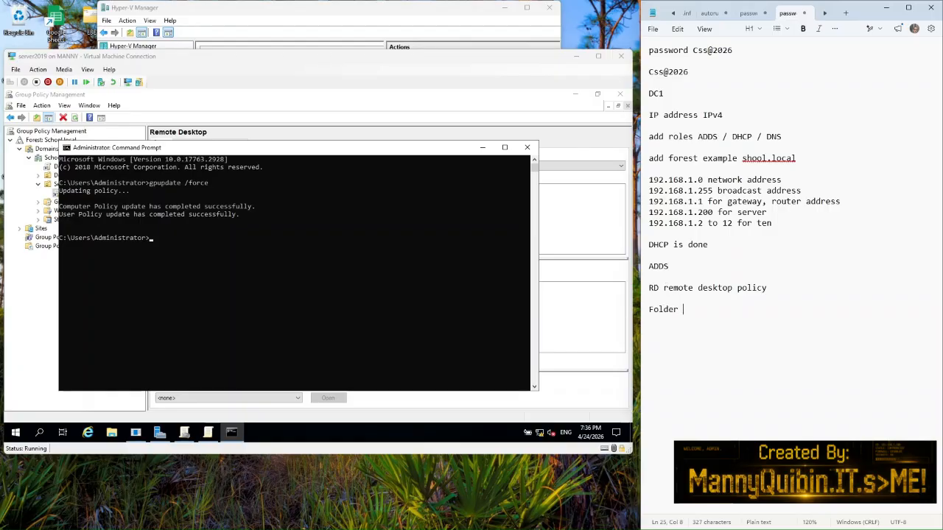
text(Redirection)
key(Return)
key(Return)
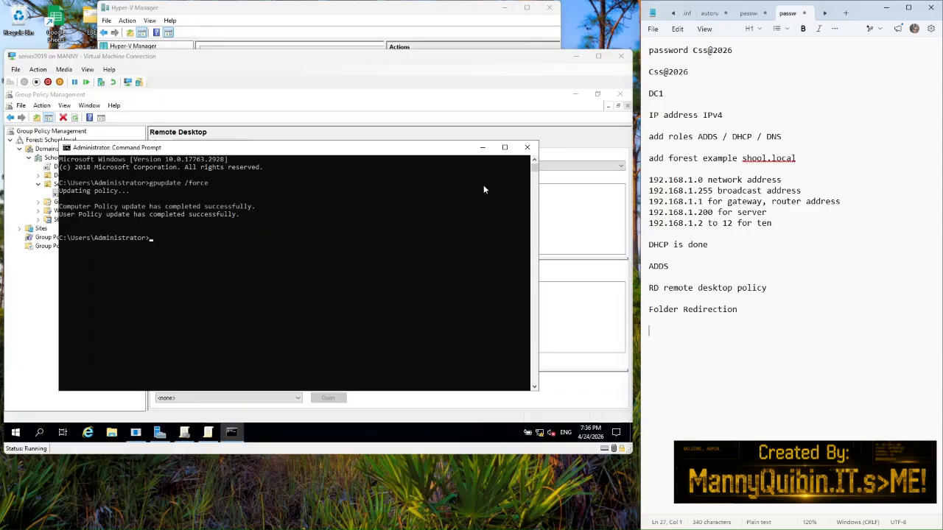
click(482, 148)
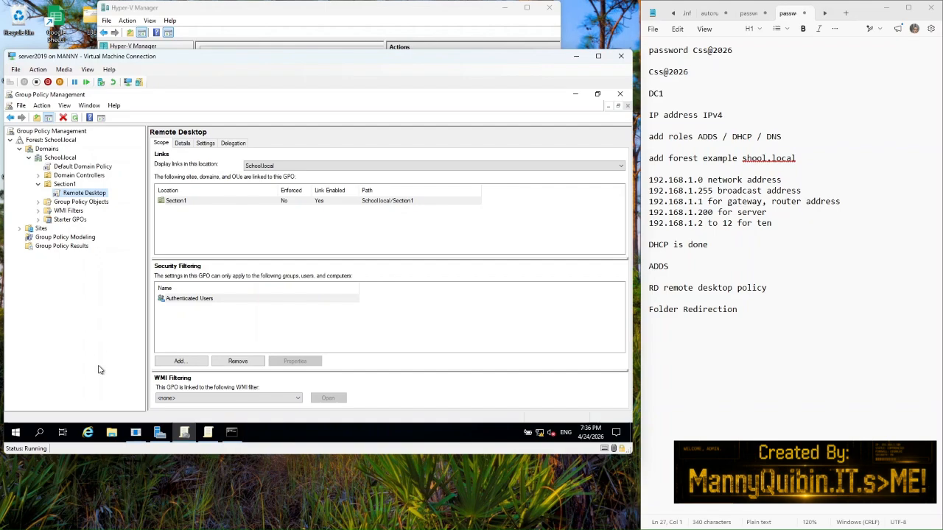
Step: Open File Explorer on This PC, try the disk partitions tool, and dismiss its access error
click(112, 433)
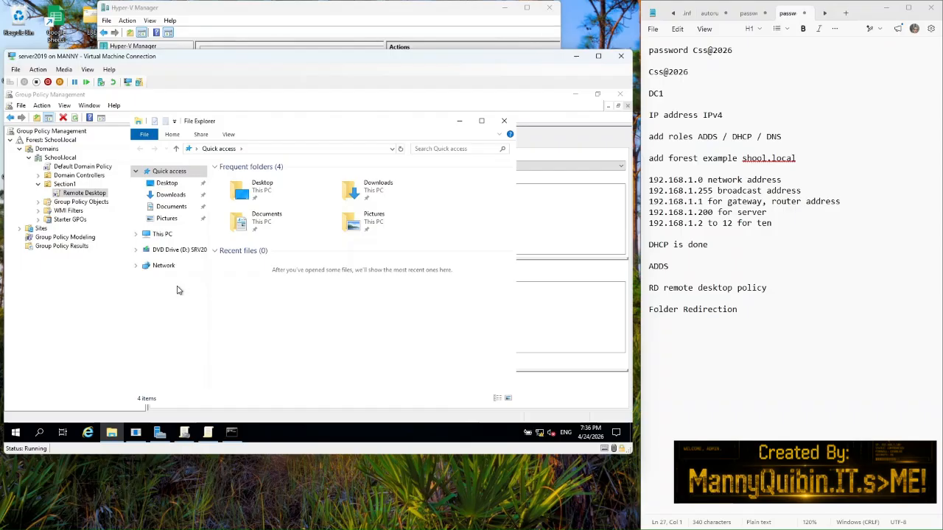
click(164, 236)
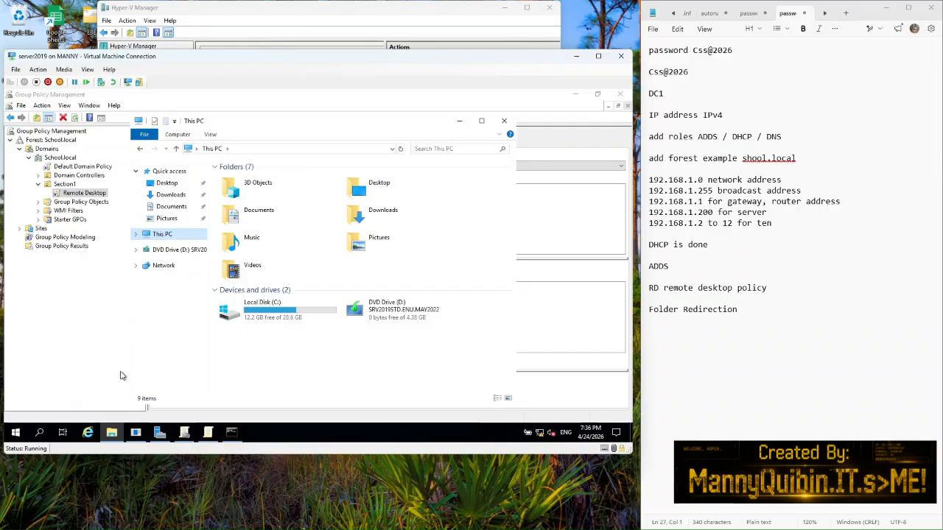
click(41, 433)
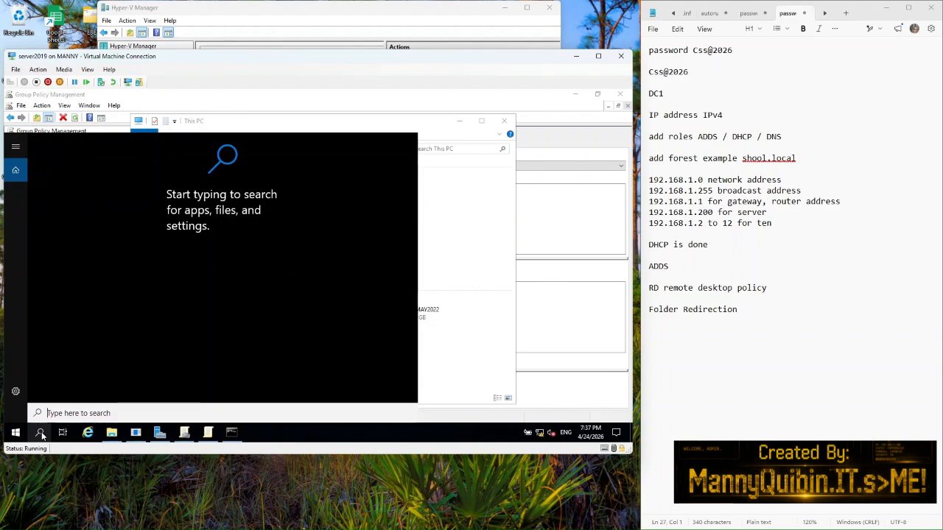
text(disk)
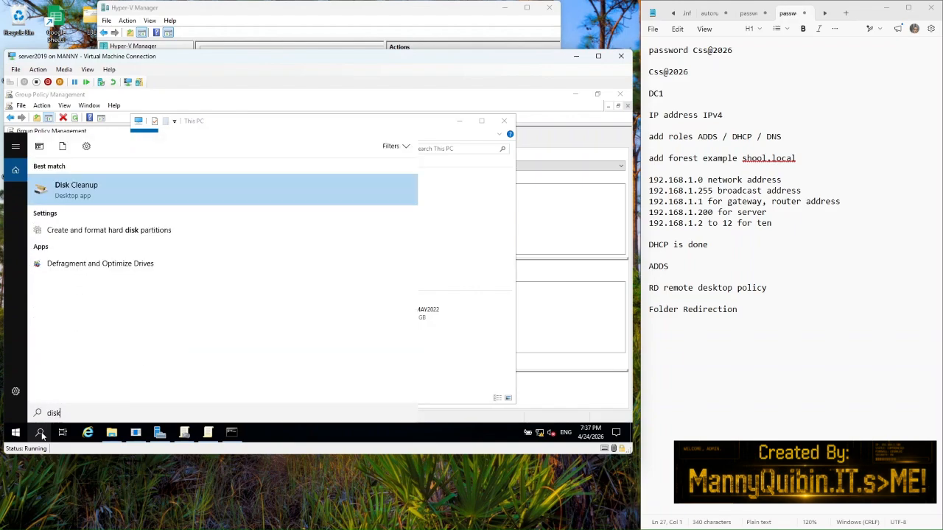
click(89, 235)
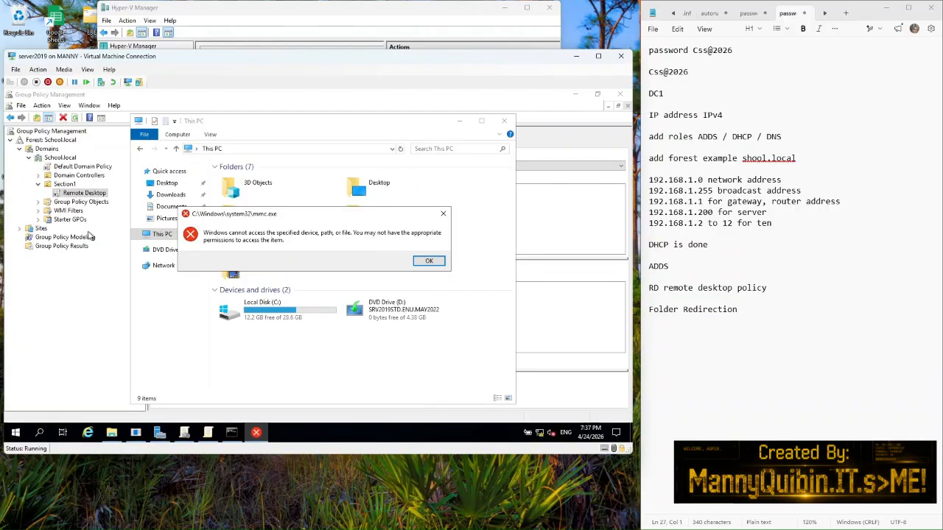
click(428, 262)
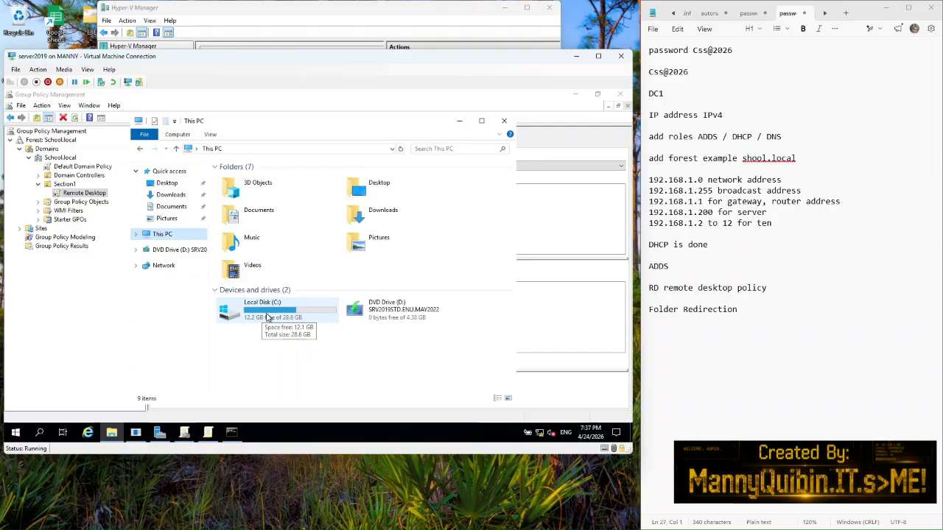
Step: Open Local Disk (C:) and create a new folder there named Backup
double_click(267, 317)
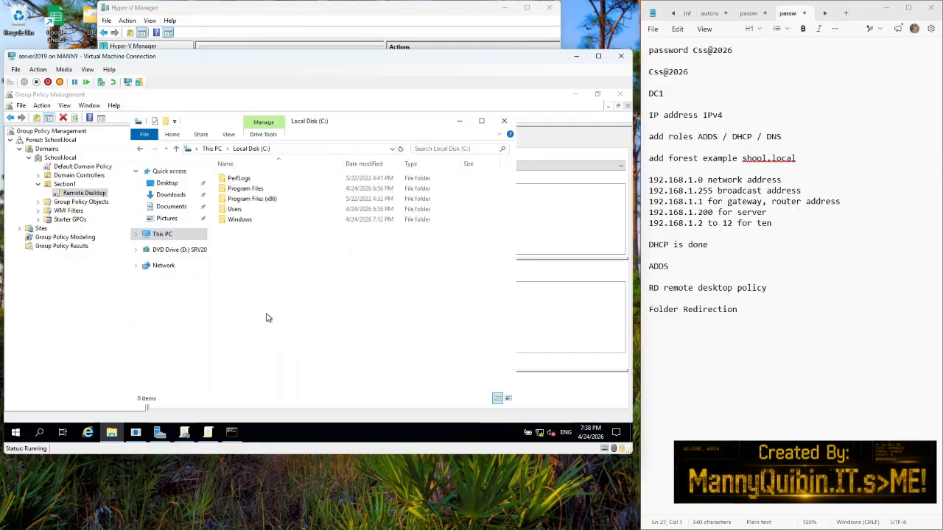
right_click(286, 275)
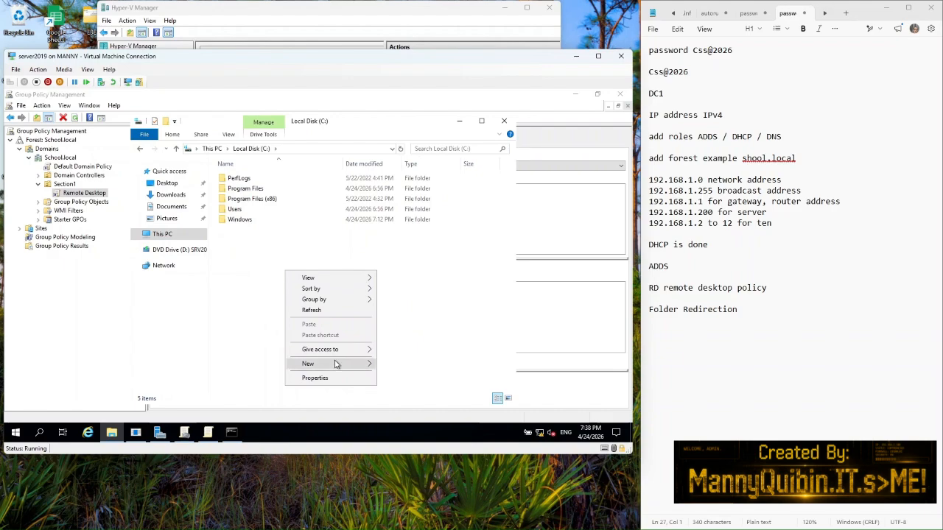
mouse_move(337, 364)
click(399, 365)
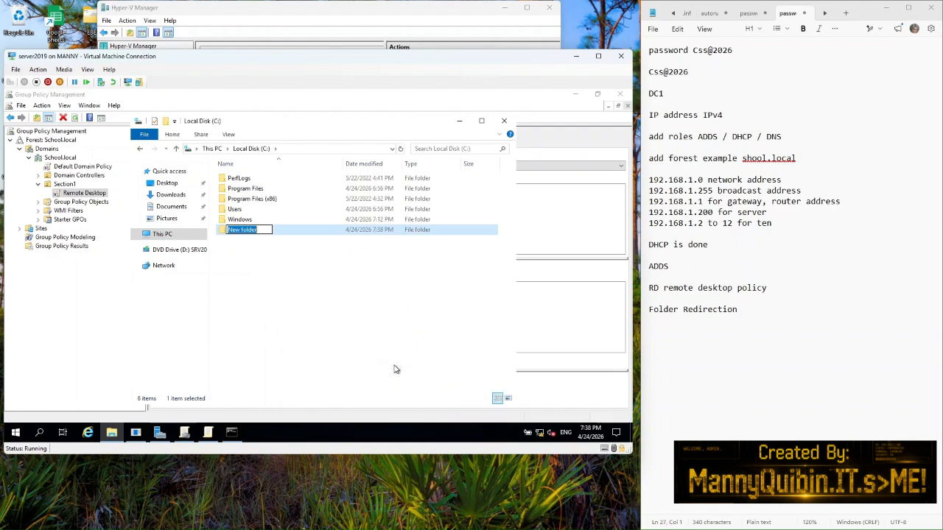
text(Backup)
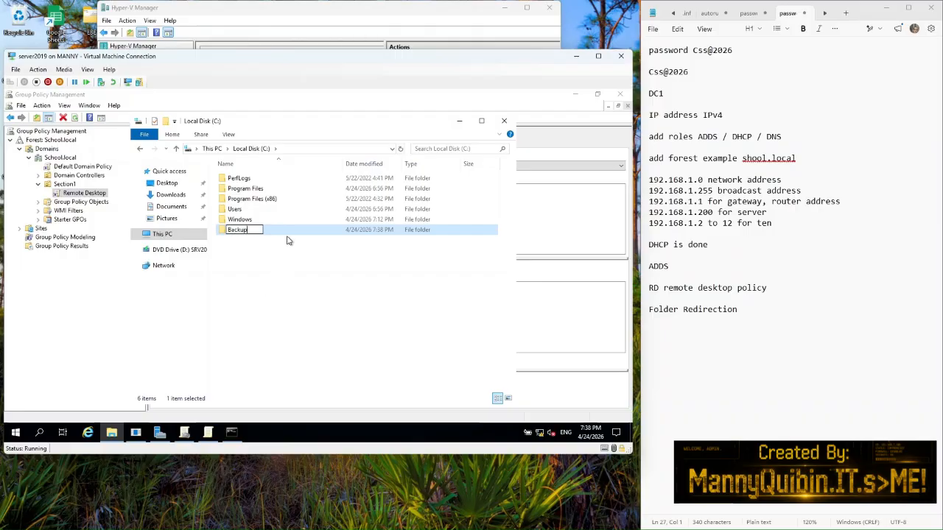
key(Return)
right_click(257, 235)
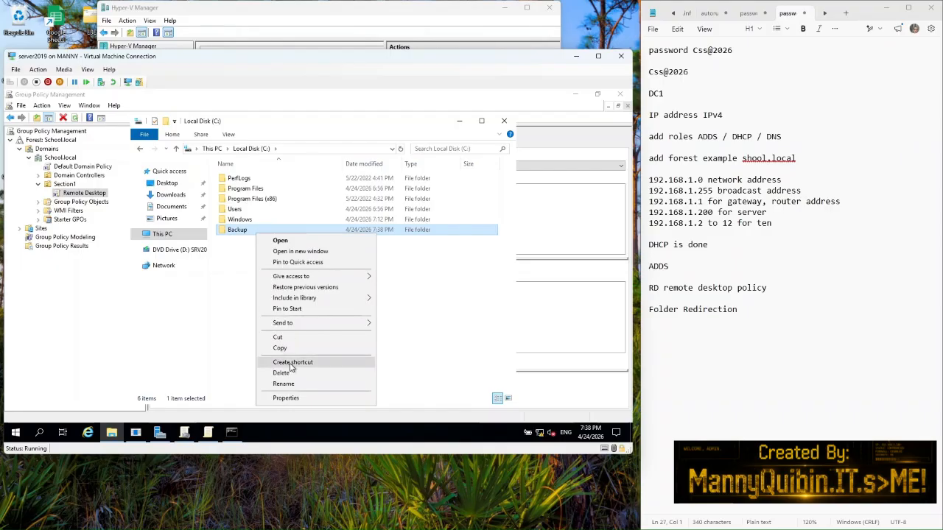
Step: Share the Backup folder through Advanced Sharing with Full Control allowed for Everyone
click(286, 399)
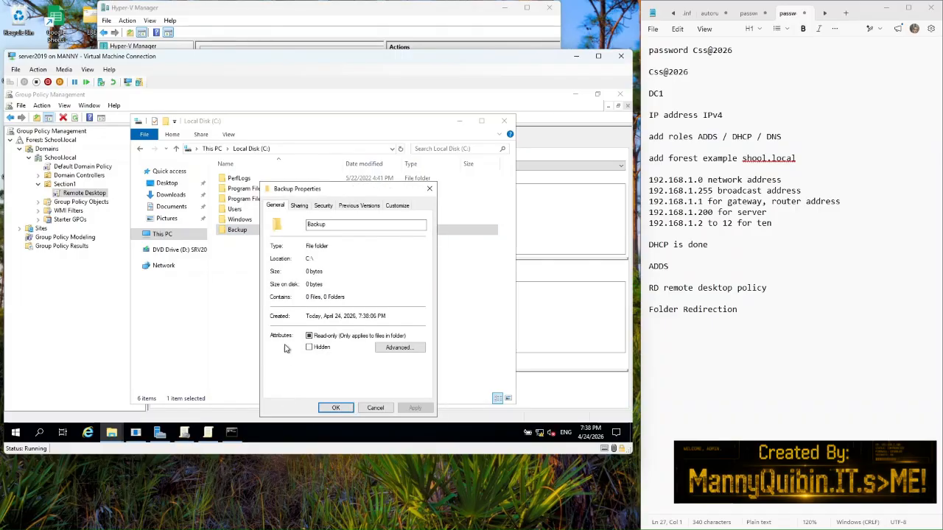
click(299, 206)
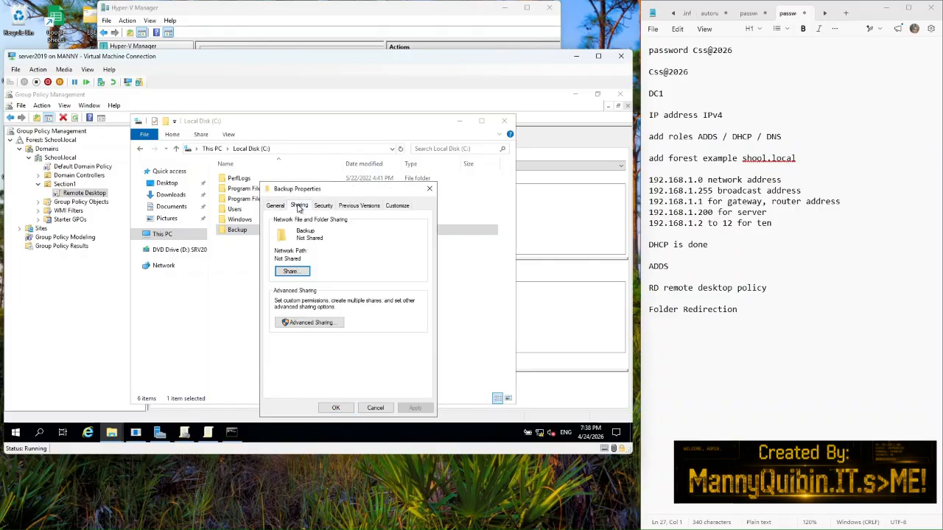
click(310, 323)
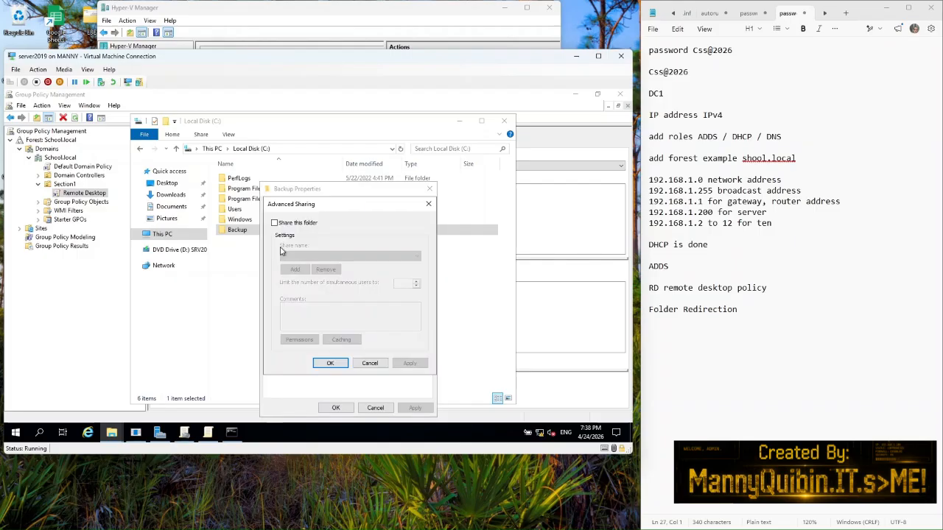
click(274, 223)
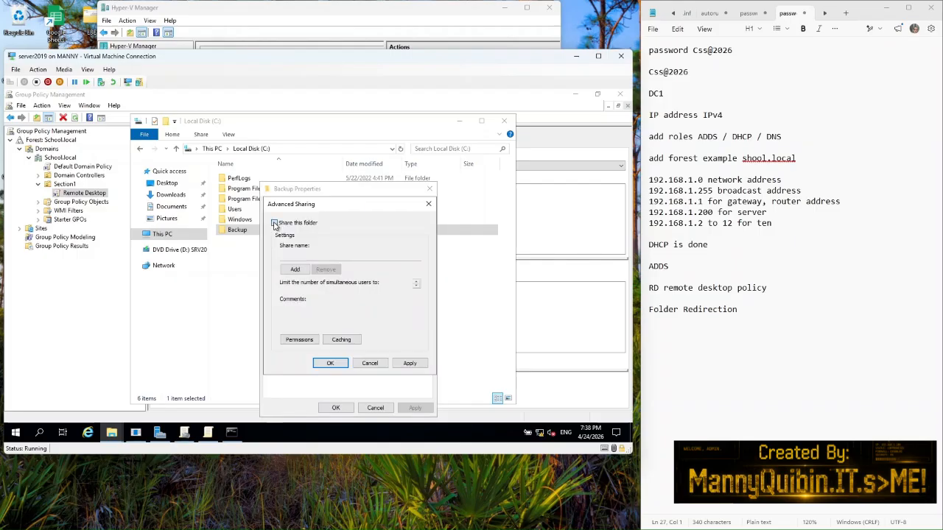
click(300, 340)
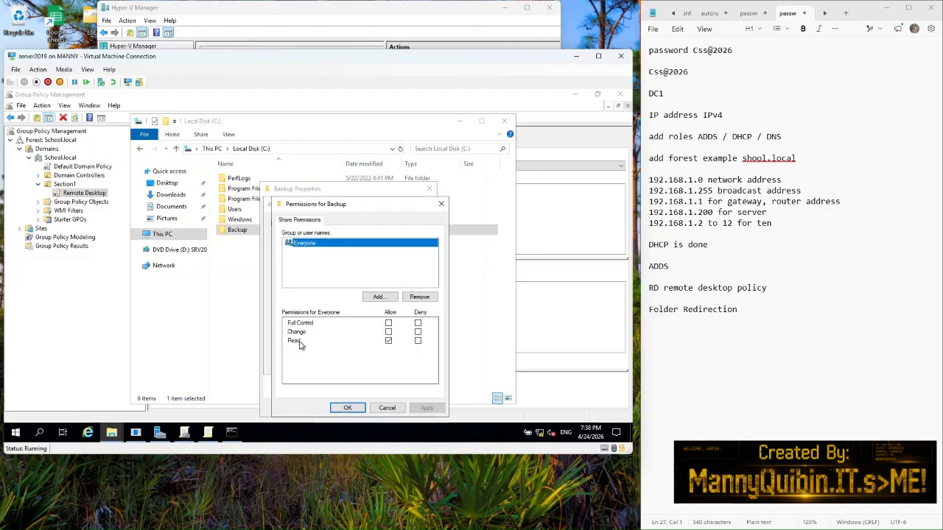
click(388, 323)
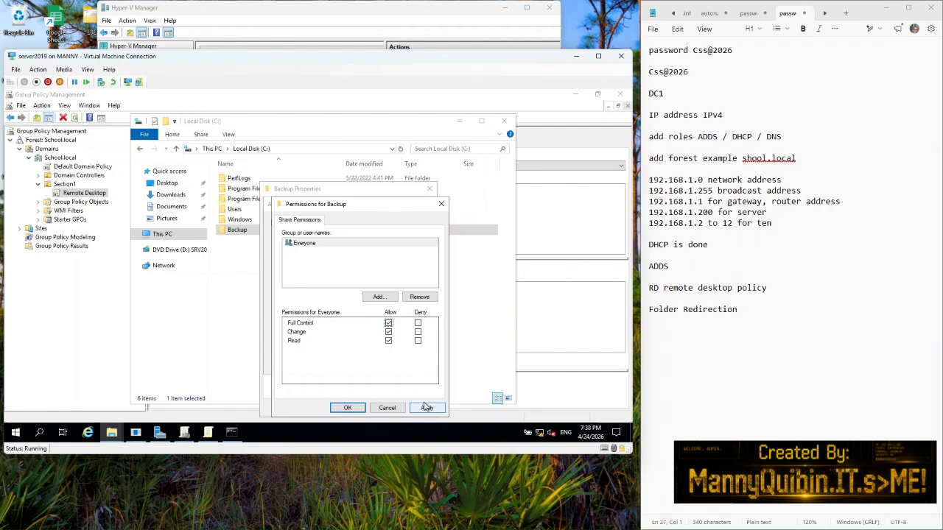
click(427, 408)
click(347, 408)
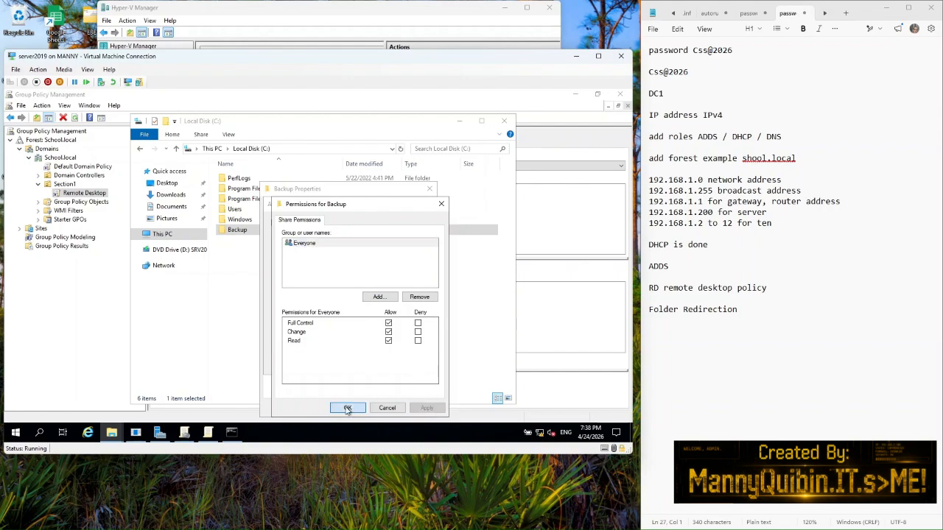
click(409, 364)
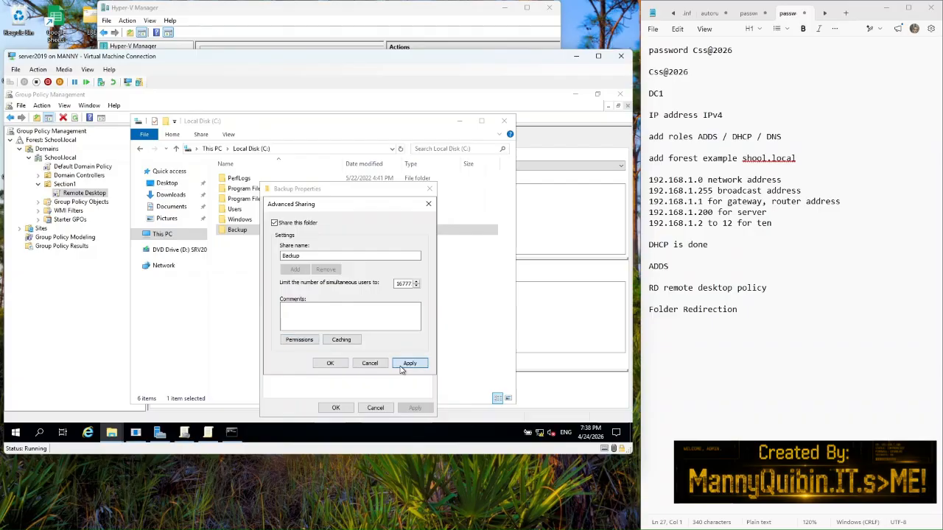
click(330, 364)
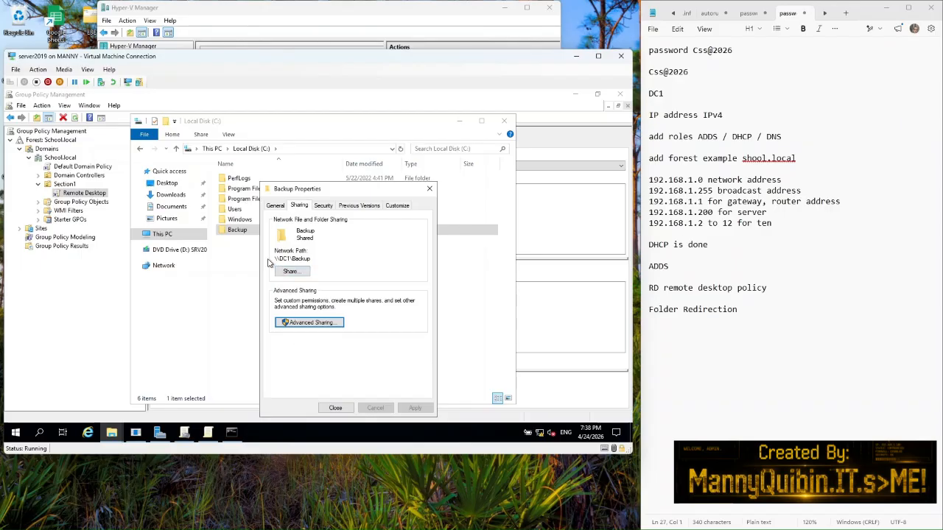
Step: Copy the \\DC1\Backup network path and close the Backup Properties dialog
drag(276, 259, 315, 258)
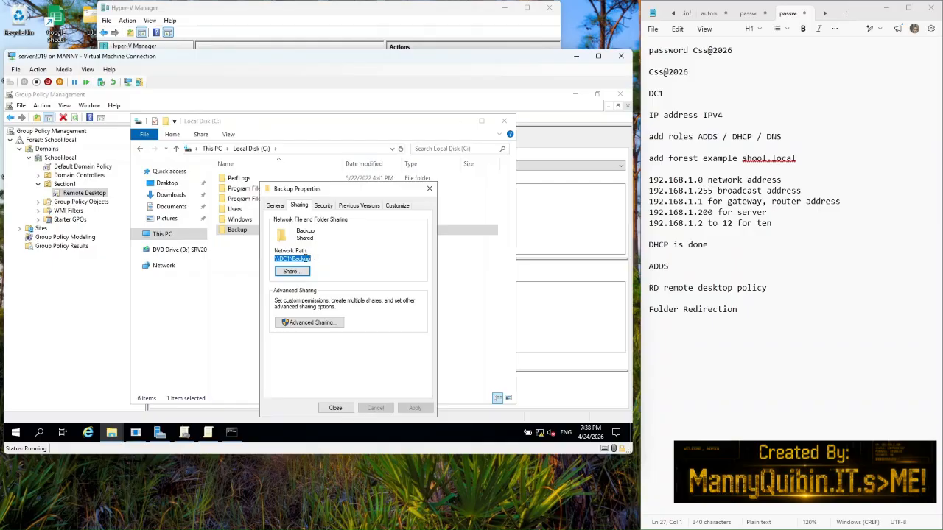
right_click(305, 259)
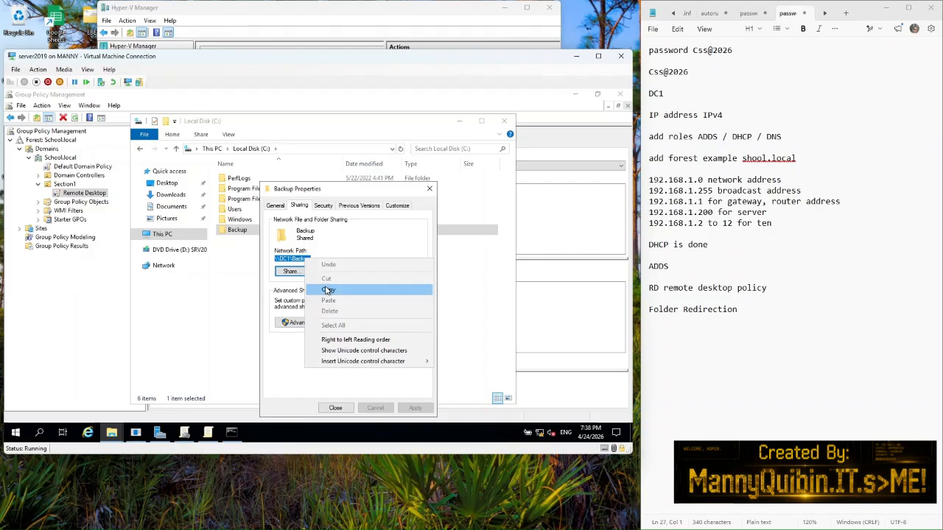
click(328, 291)
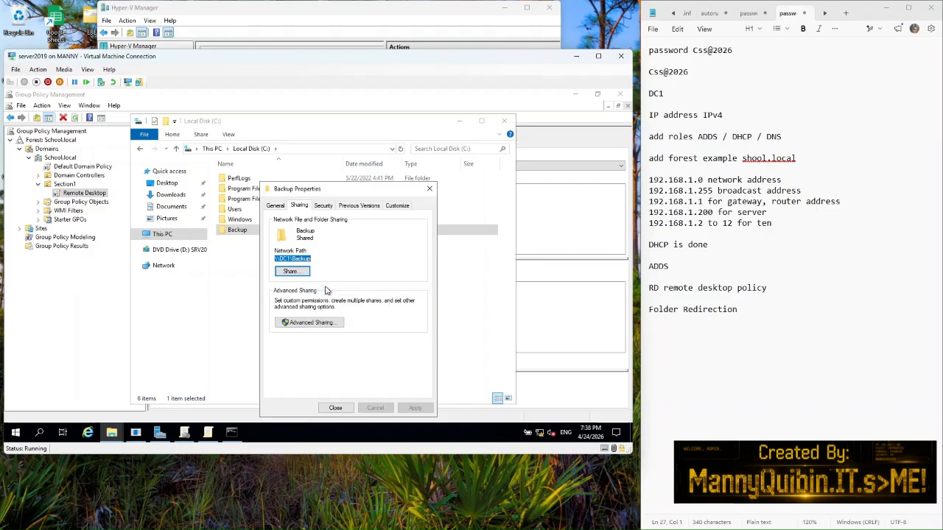
click(334, 408)
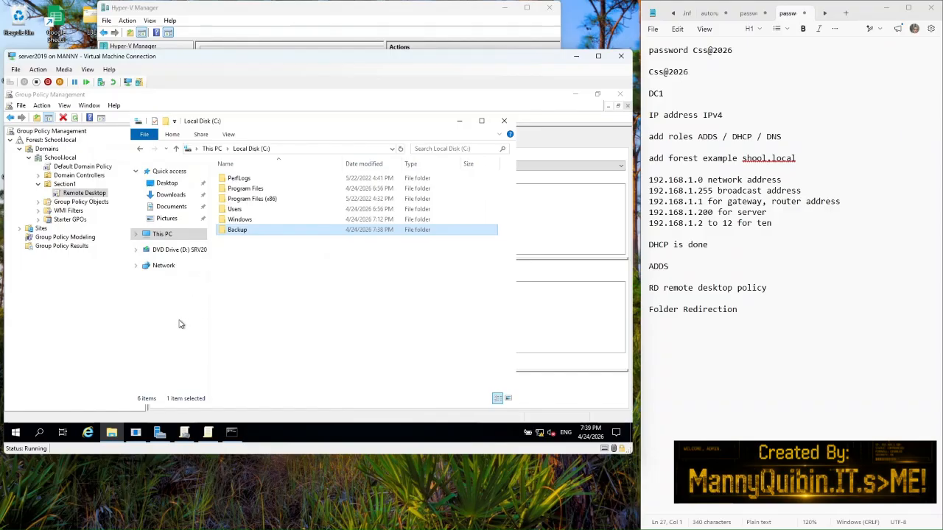
Step: View This PC's system information, then close that window
right_click(170, 236)
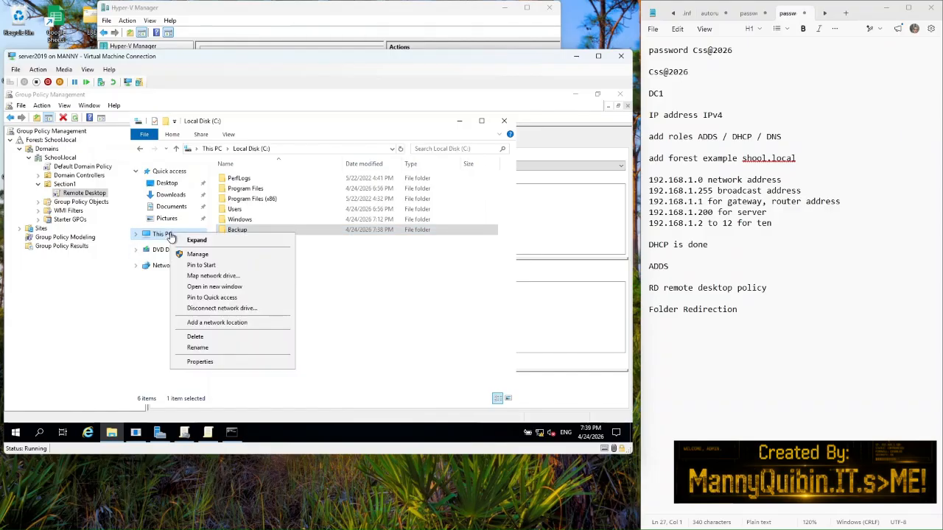
click(201, 363)
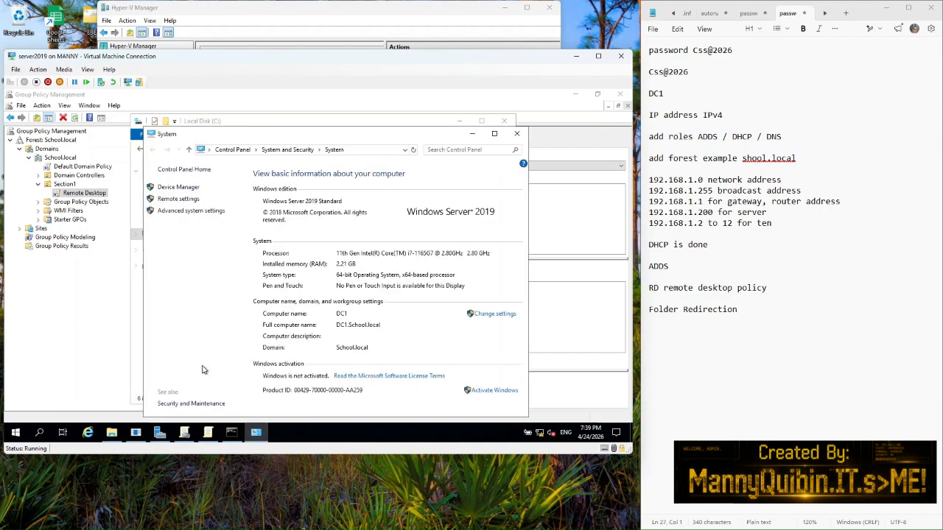
click(519, 135)
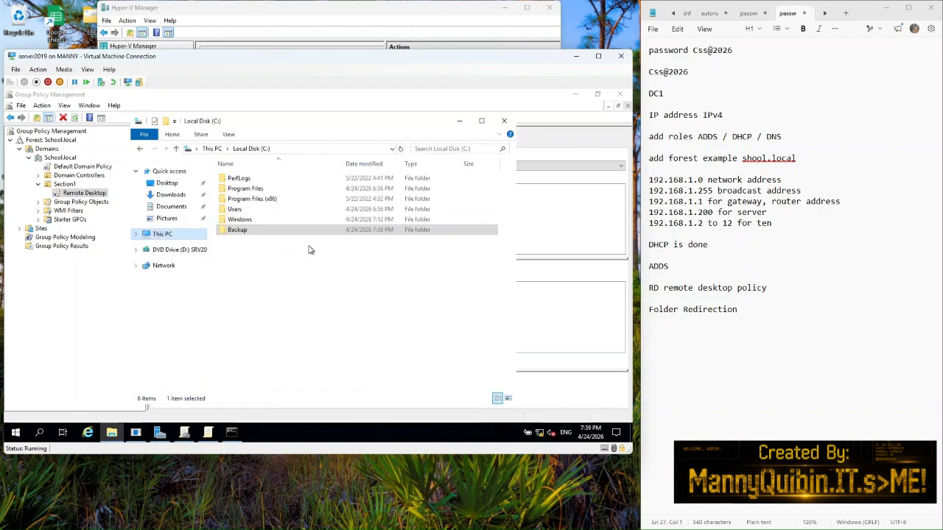
Step: Map \\DC1\Backup as network drive Z: and check it appears under This PC
right_click(181, 235)
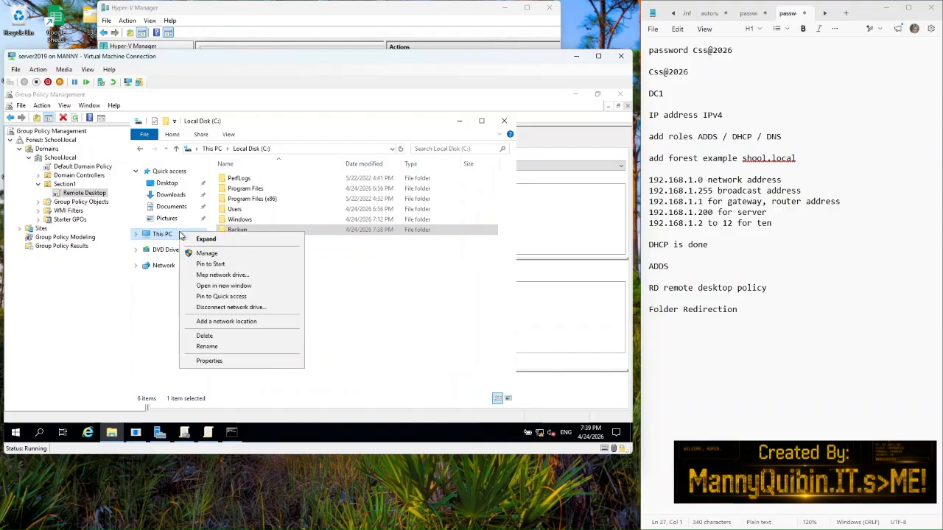
click(213, 276)
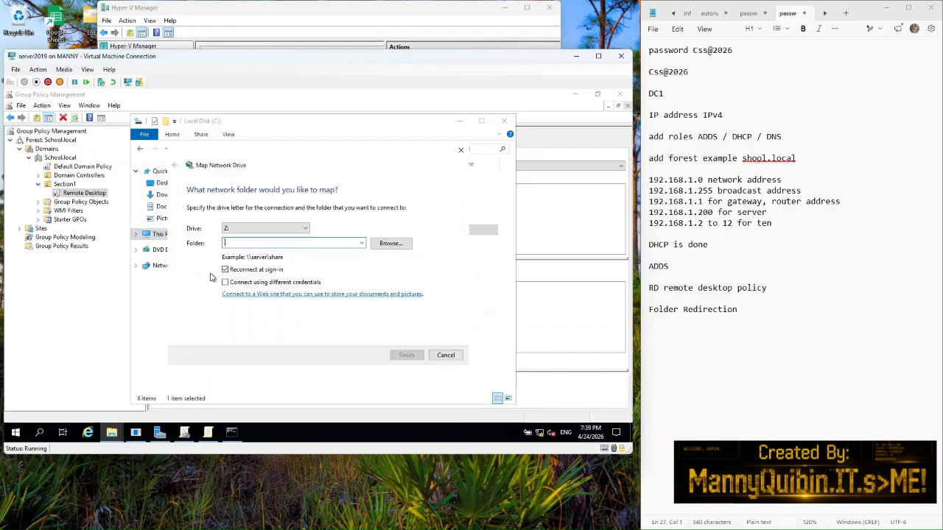
right_click(236, 239)
click(260, 284)
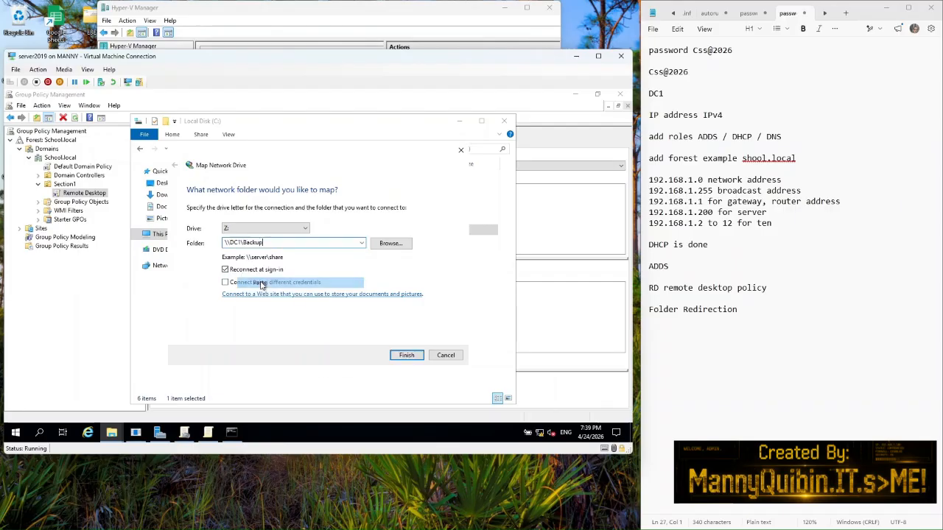
click(406, 355)
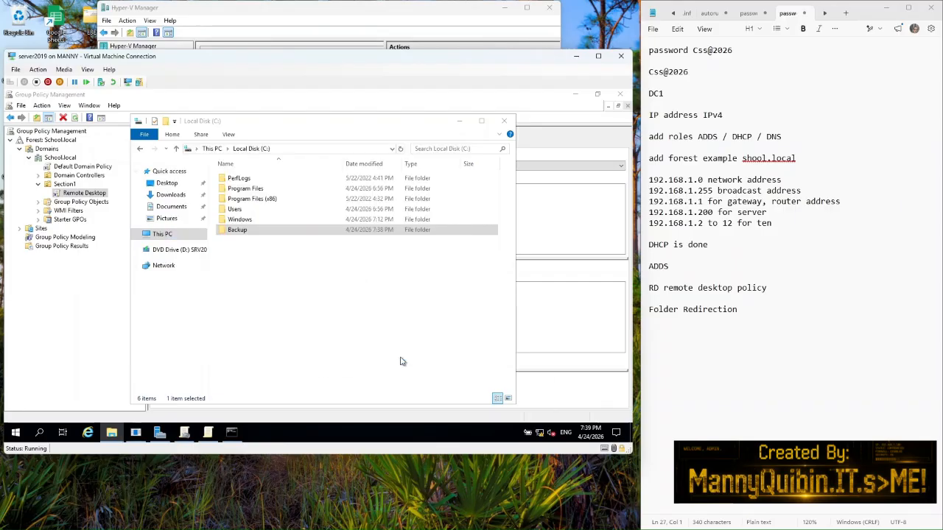
click(177, 251)
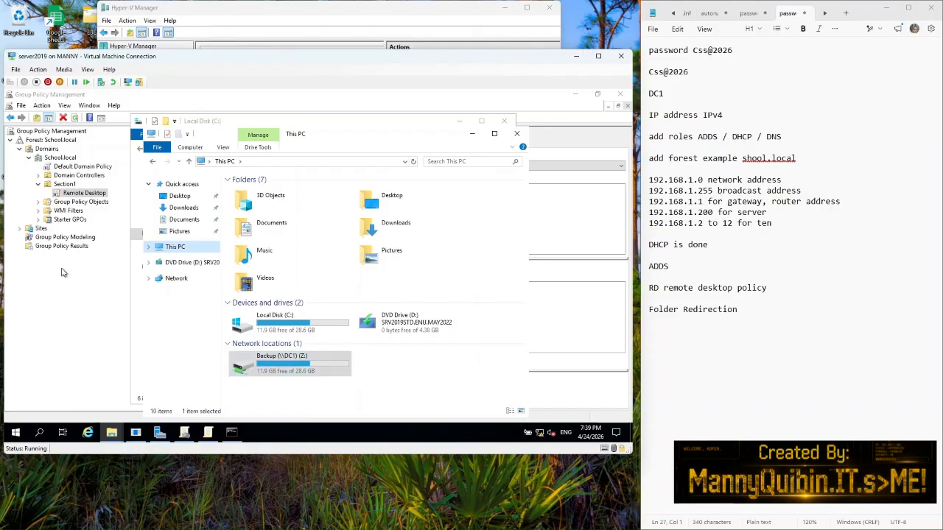
Step: Start a new GPO linked to the Section1 unit and enter the name 'Folder Redirection'
click(67, 185)
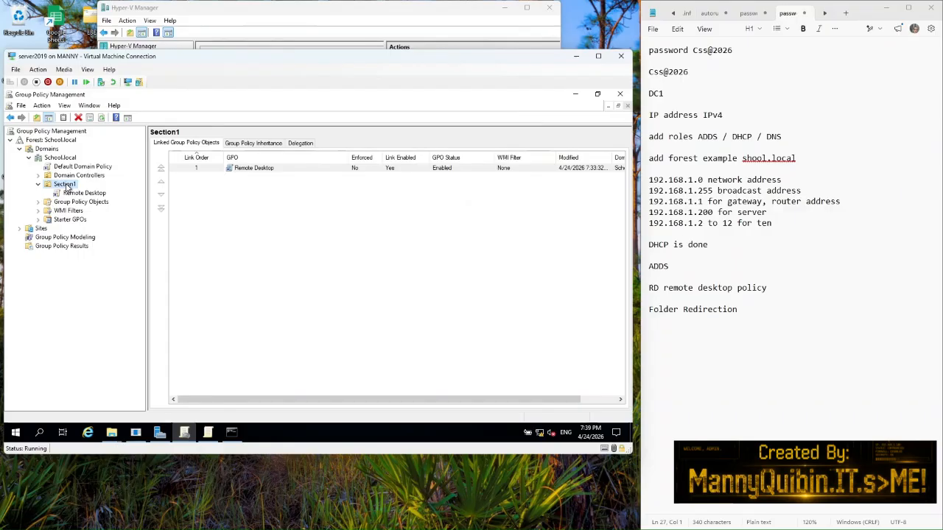
right_click(67, 187)
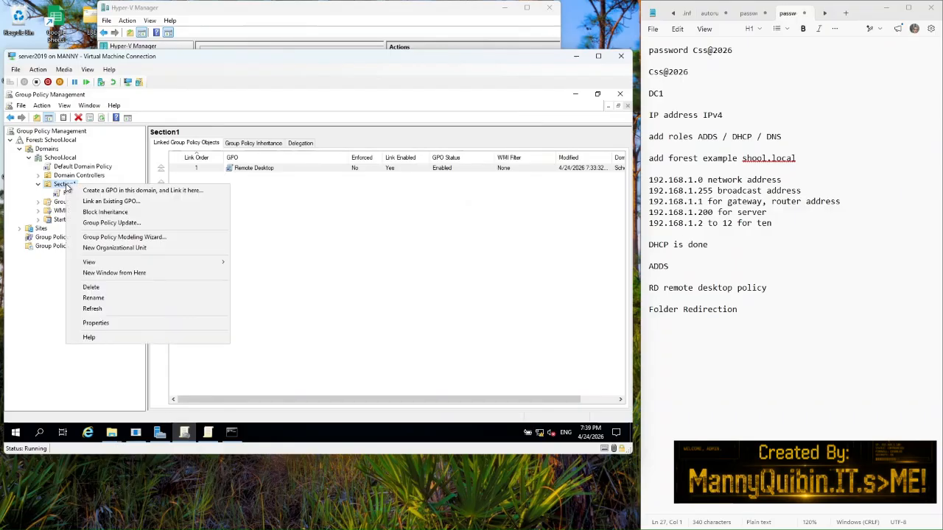
click(133, 191)
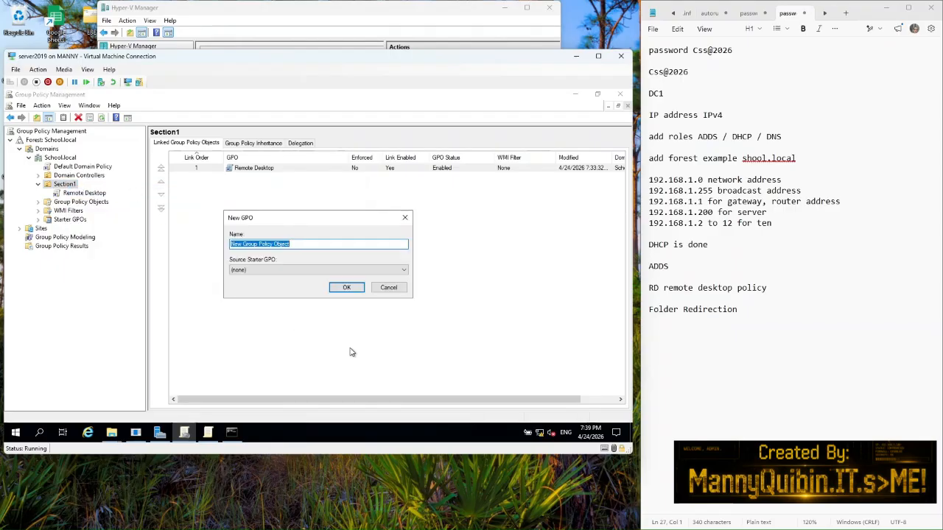
text(Folder Redirection)
Step: Confirm the Folder Redirection GPO, dismiss the linked-GPO notice, and open it for editing
click(344, 288)
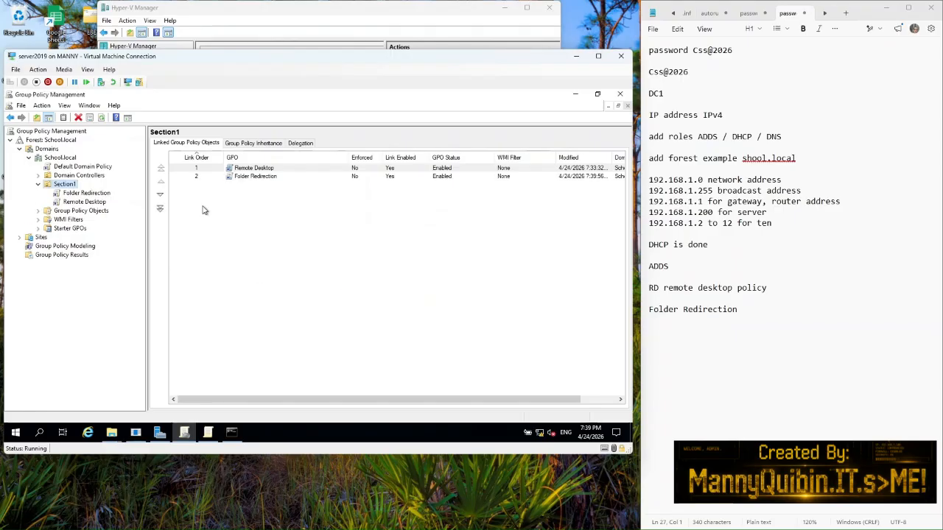
click(105, 193)
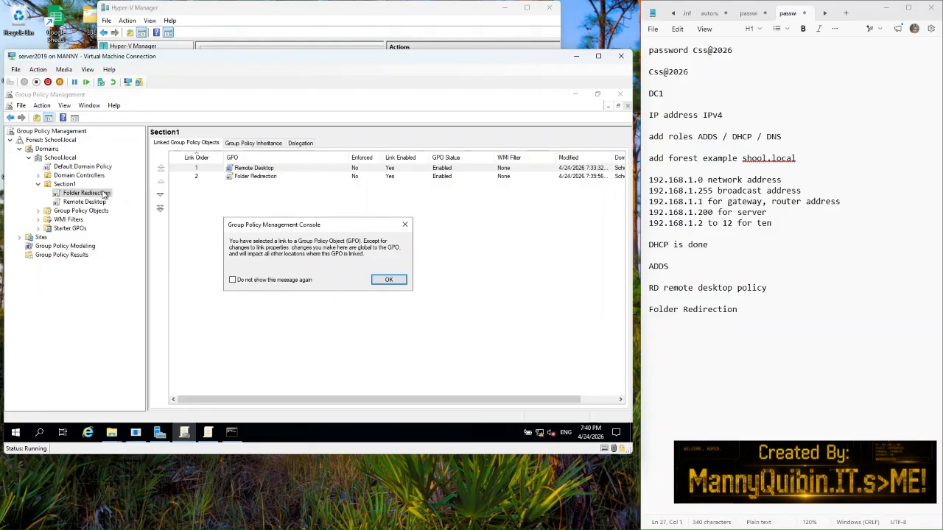
click(391, 280)
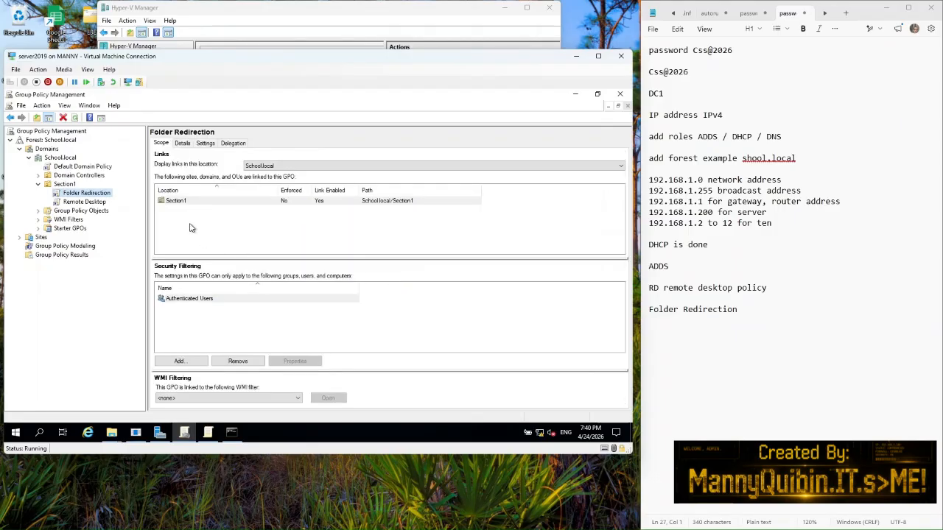
right_click(100, 194)
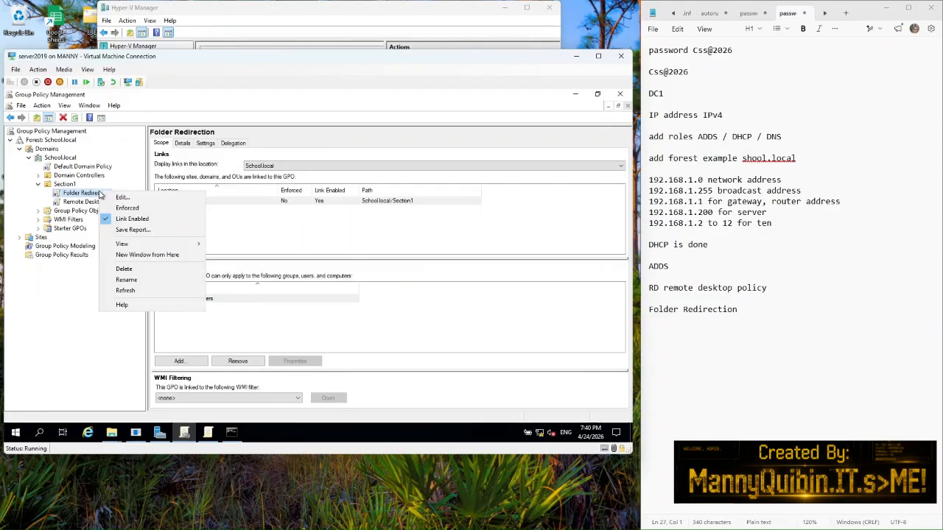
click(117, 199)
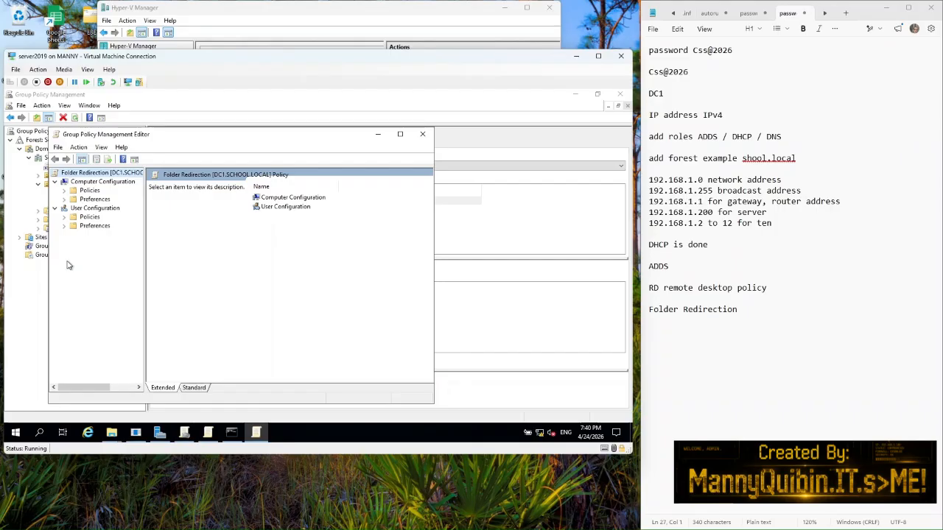
Step: Expand User Configuration > Policies > Windows Settings > Folder Redirection and widen the tree pane
click(64, 217)
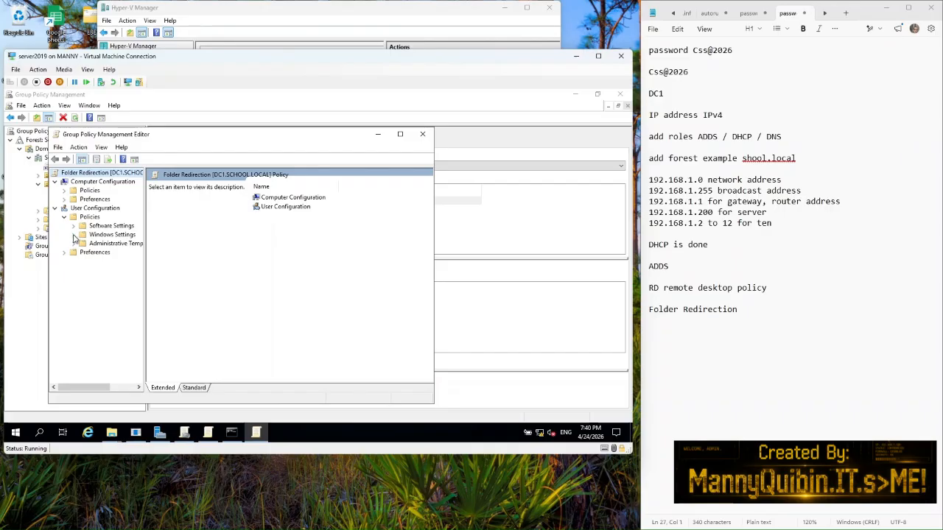
click(73, 235)
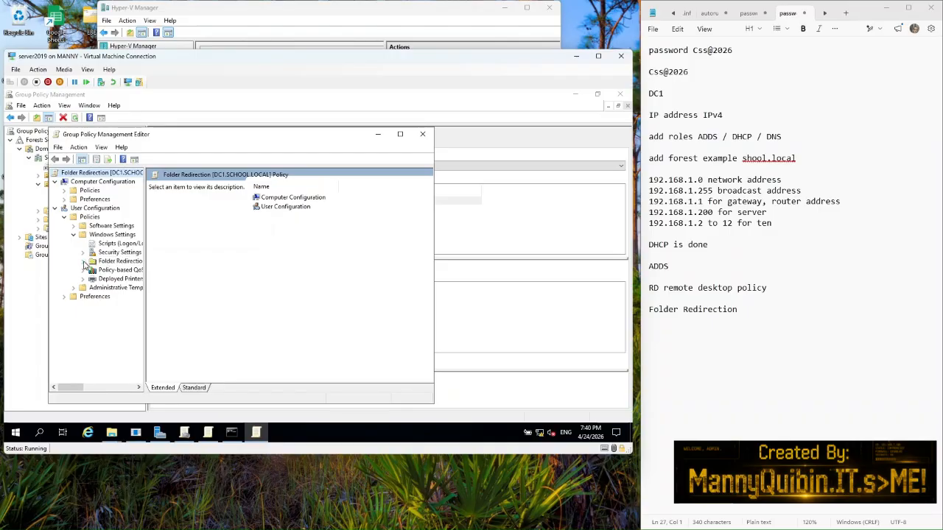
click(84, 263)
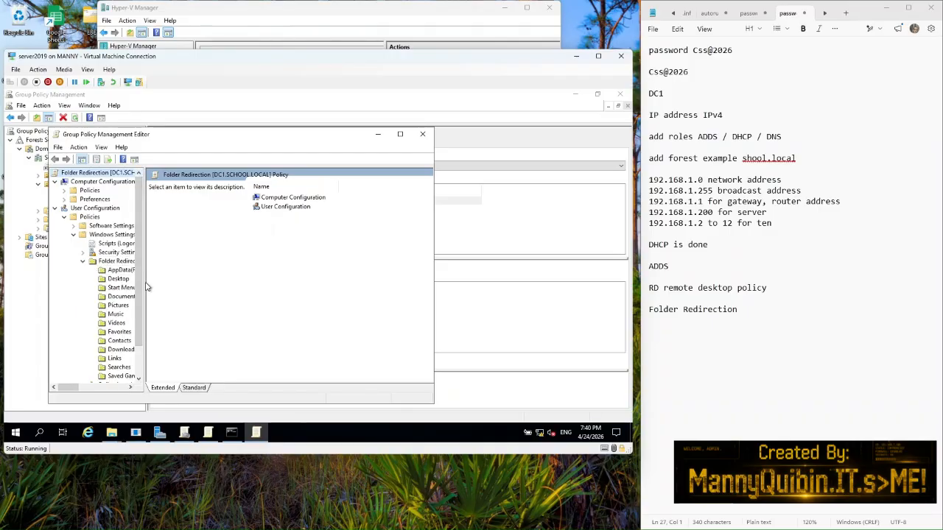
drag(141, 278, 212, 283)
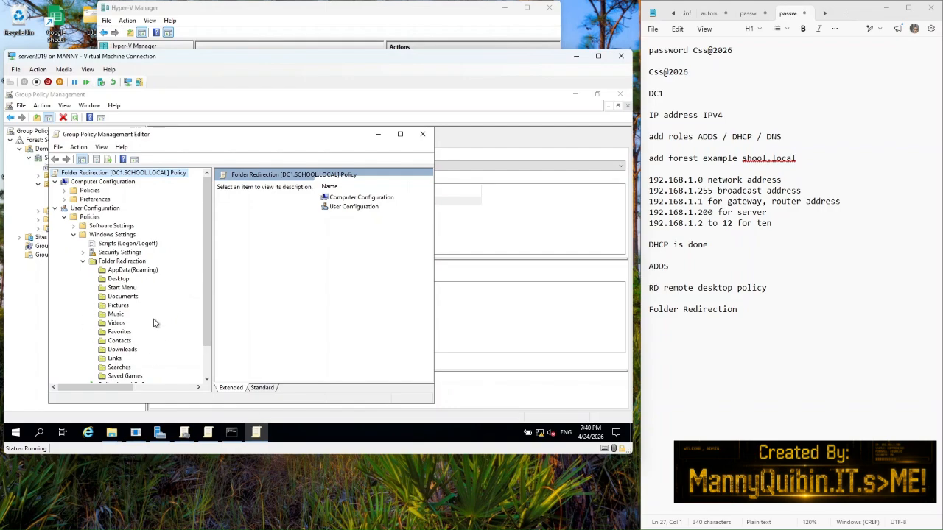
Step: Set Desktop redirection to Basic with root path \\DC1\Backup, accepting the compatibility warning
click(118, 279)
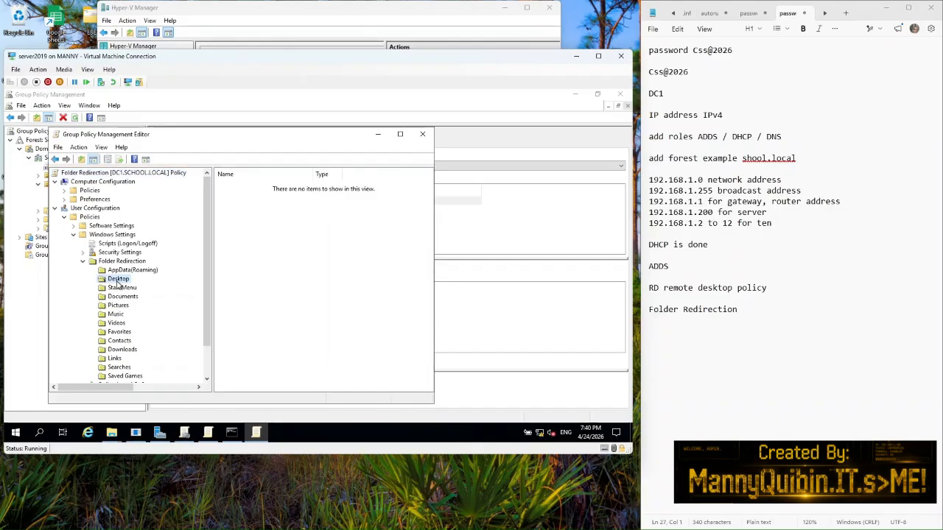
right_click(117, 282)
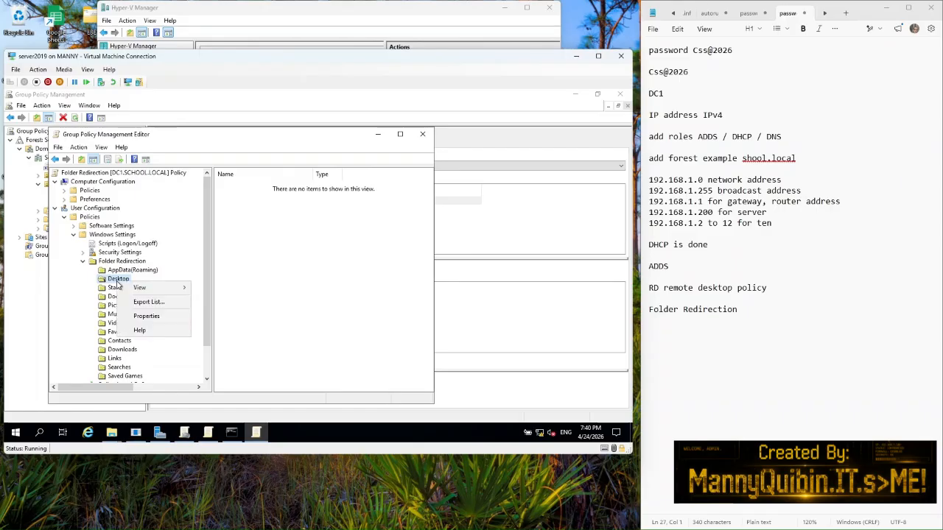
click(147, 317)
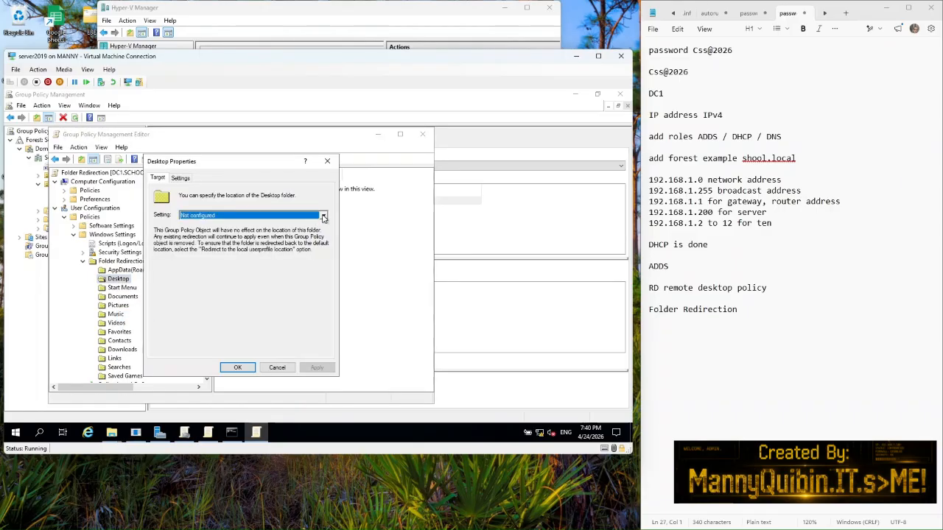
click(323, 215)
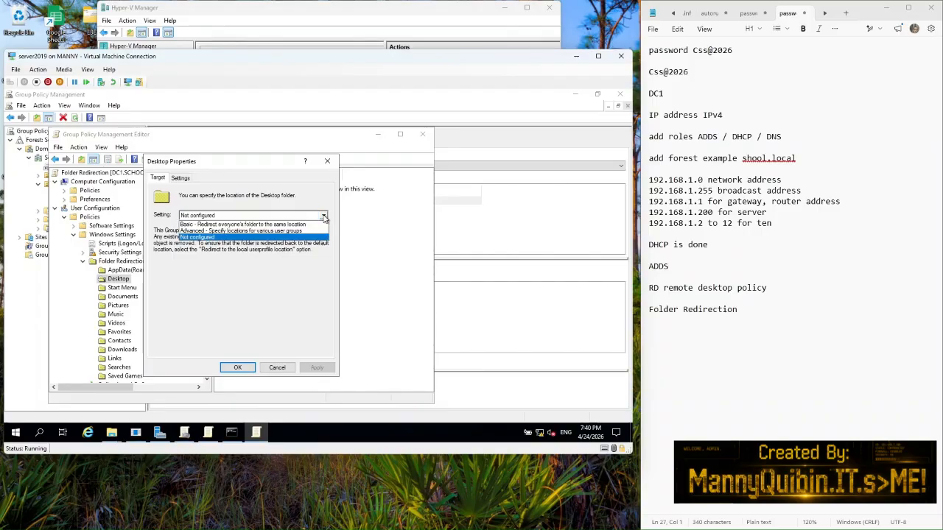
click(250, 226)
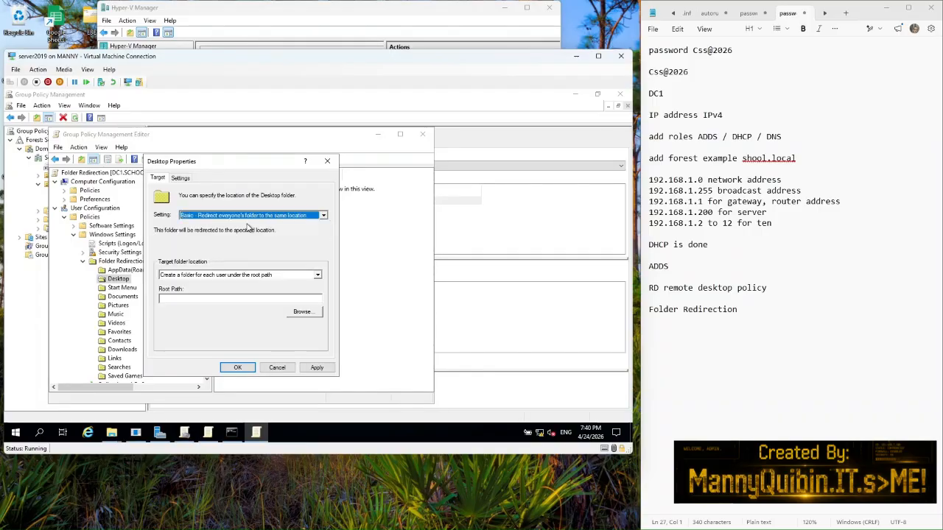
right_click(181, 300)
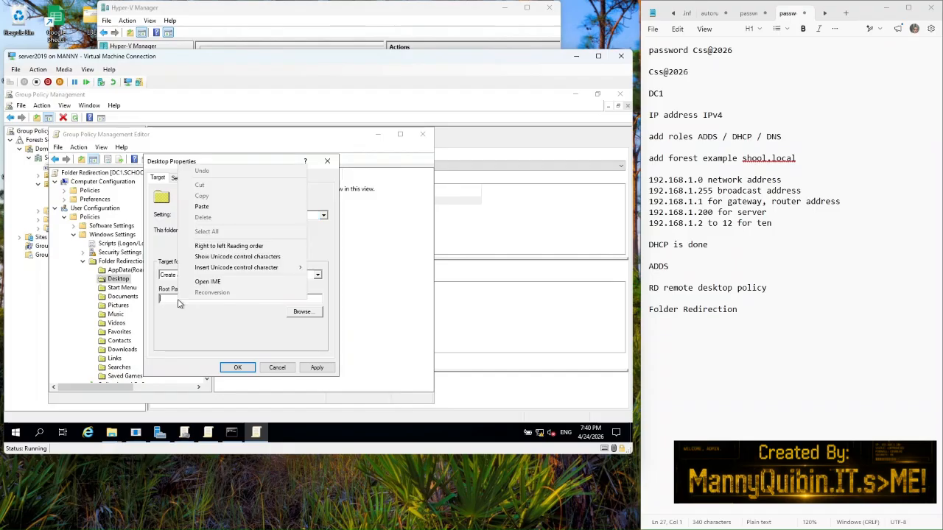
click(205, 208)
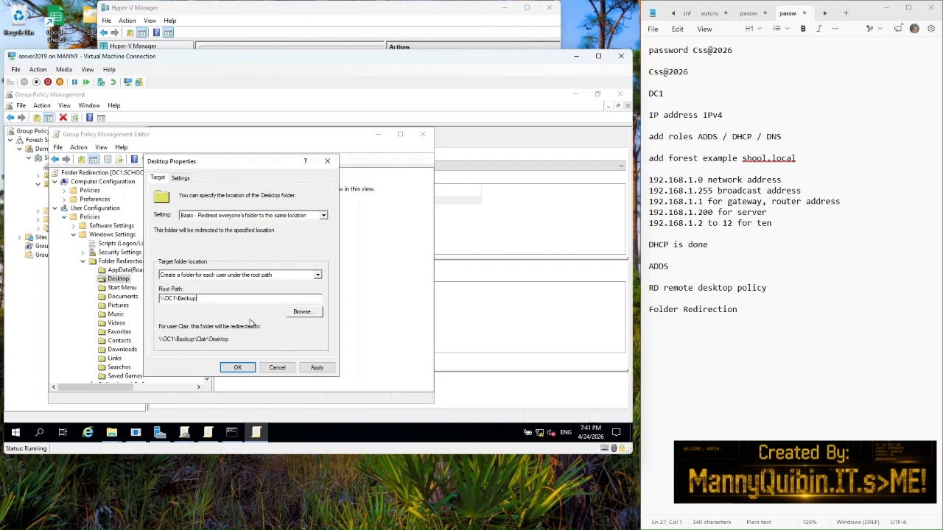
click(314, 369)
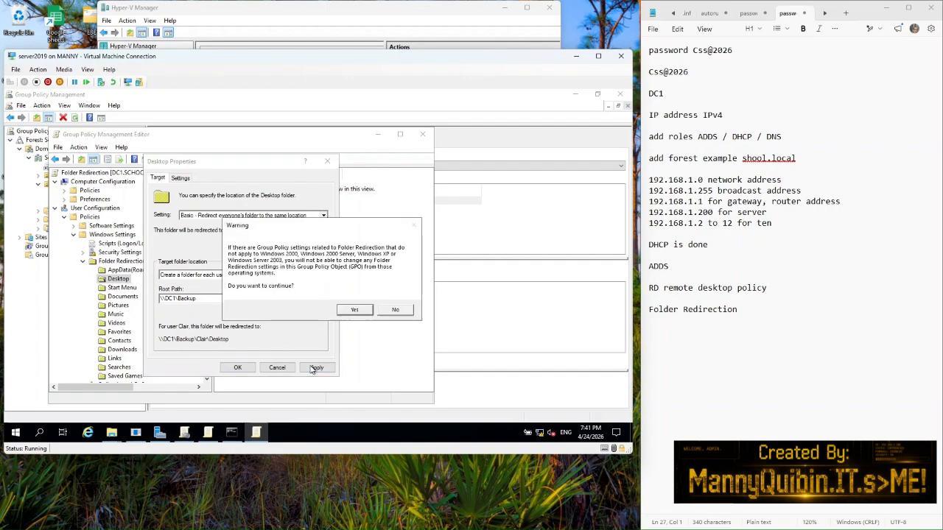
click(348, 313)
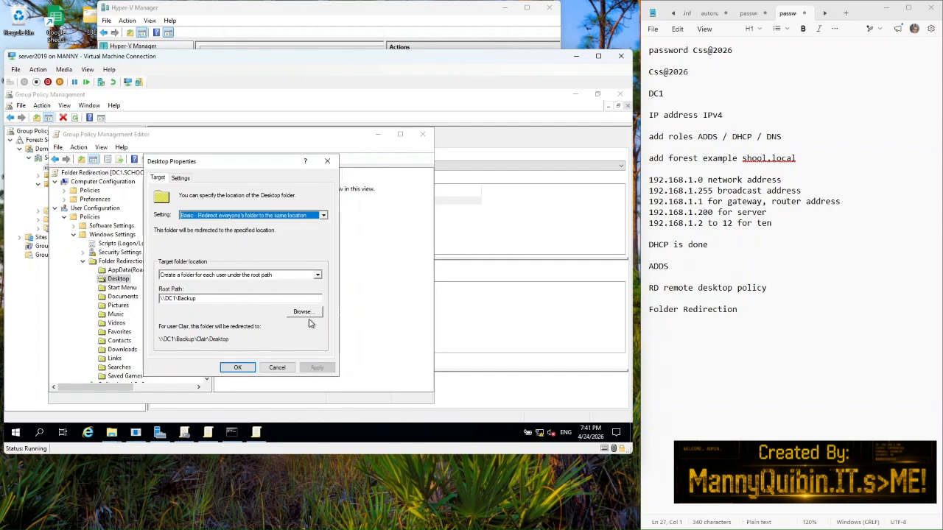
click(238, 368)
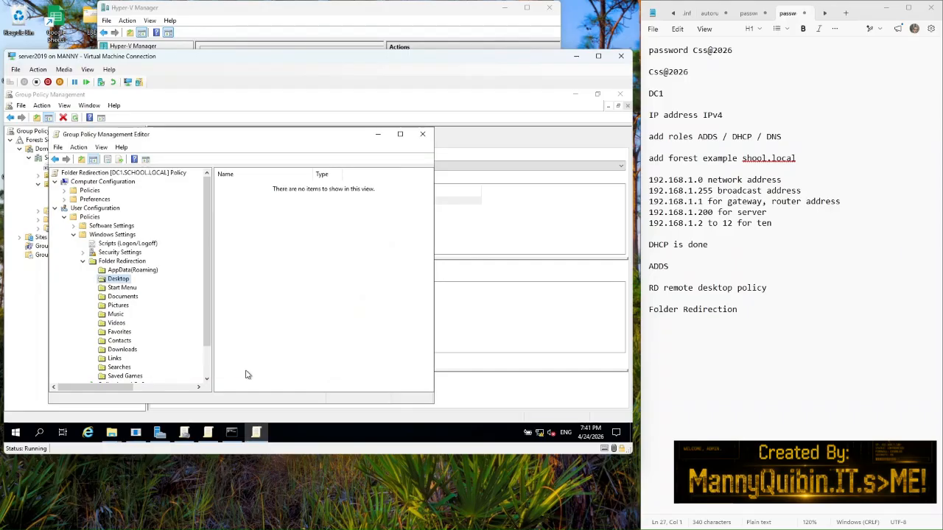
Step: Set Documents redirection to Basic with root path \\DC1\Backup, accepting the compatibility warning
click(123, 297)
right_click(123, 297)
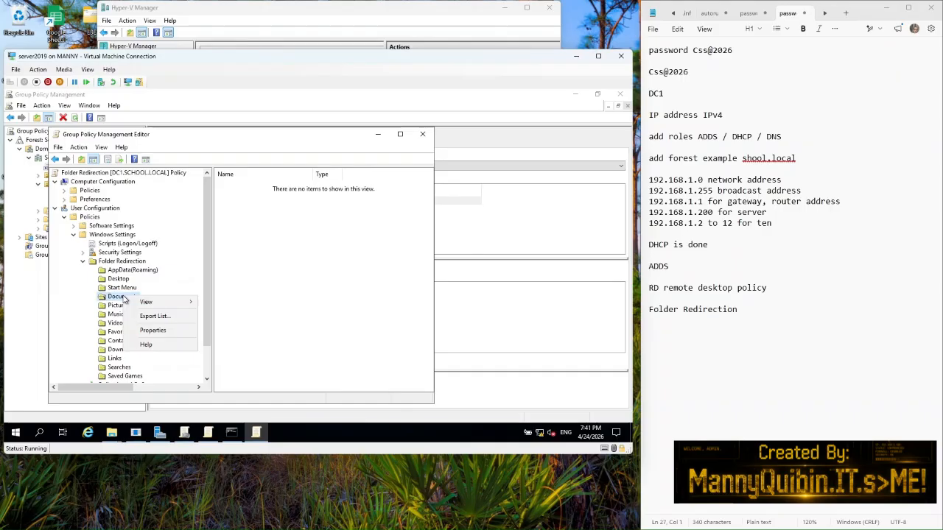
click(153, 330)
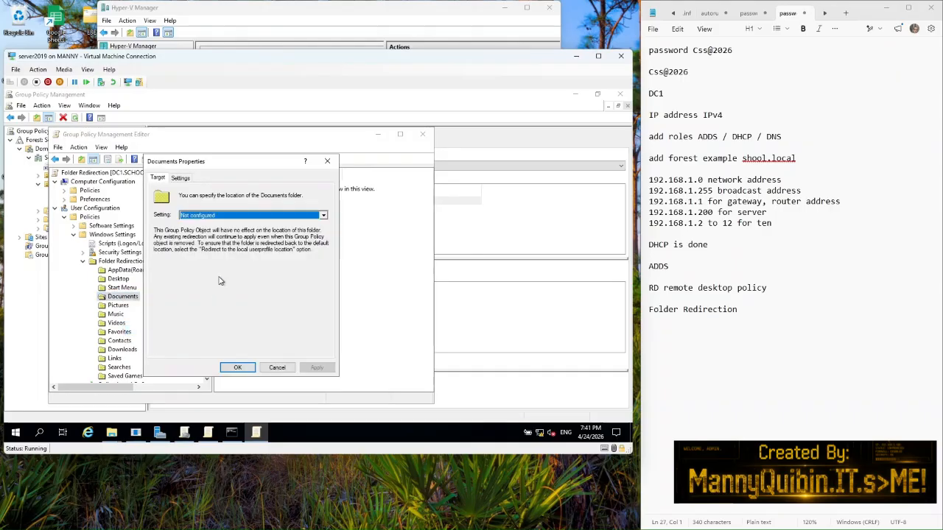
click(323, 215)
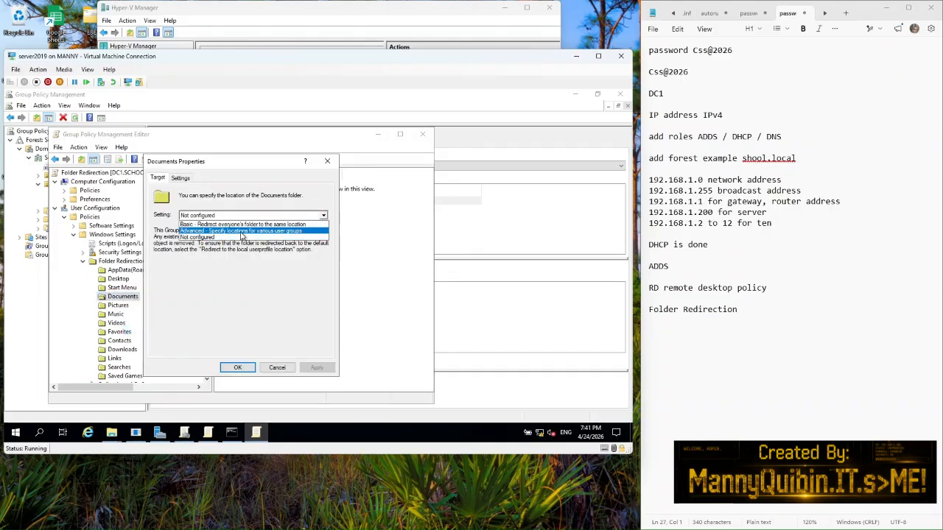
click(237, 224)
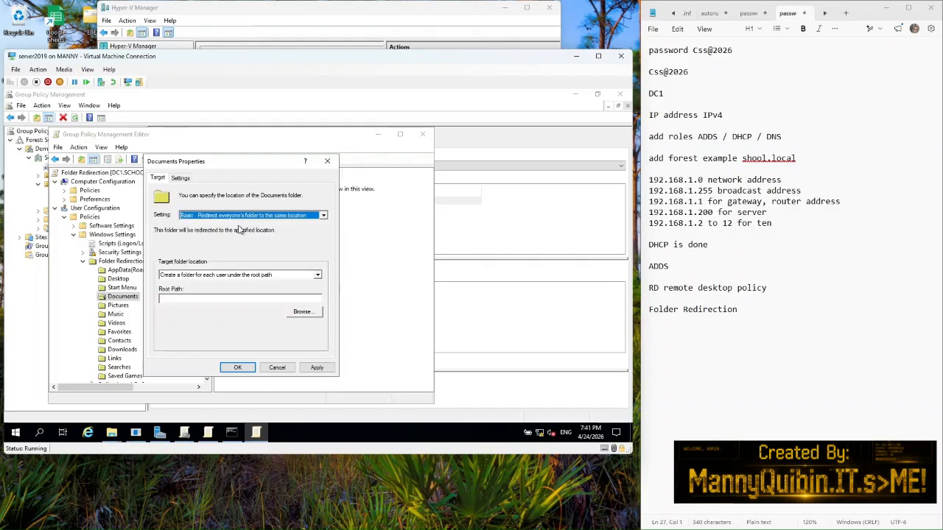
right_click(215, 296)
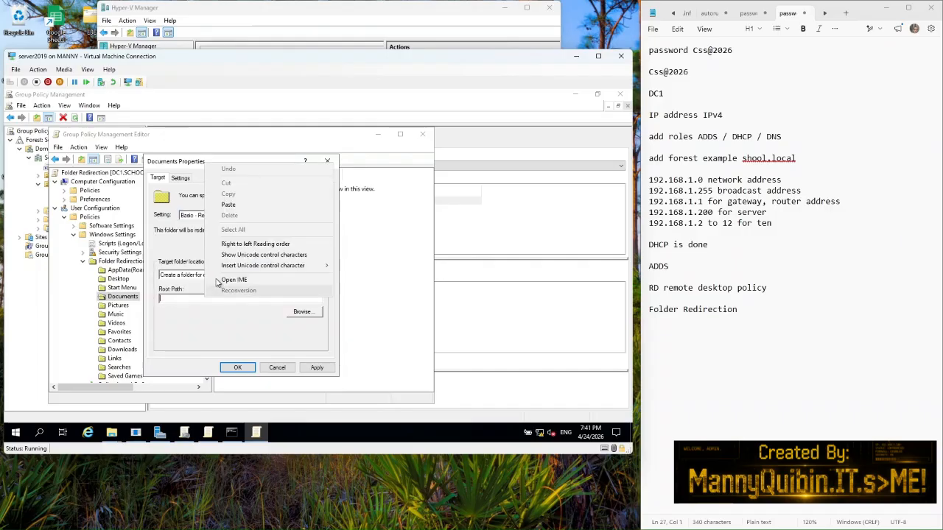
click(228, 204)
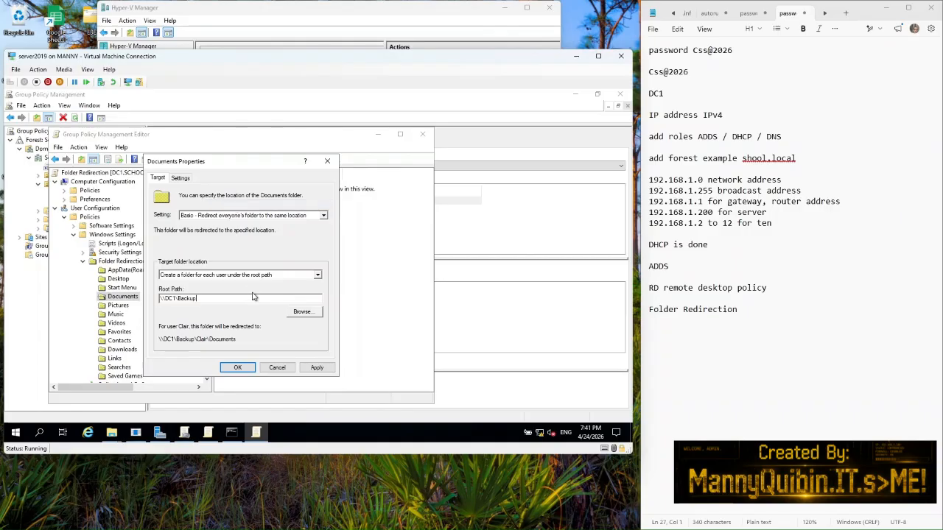
click(309, 371)
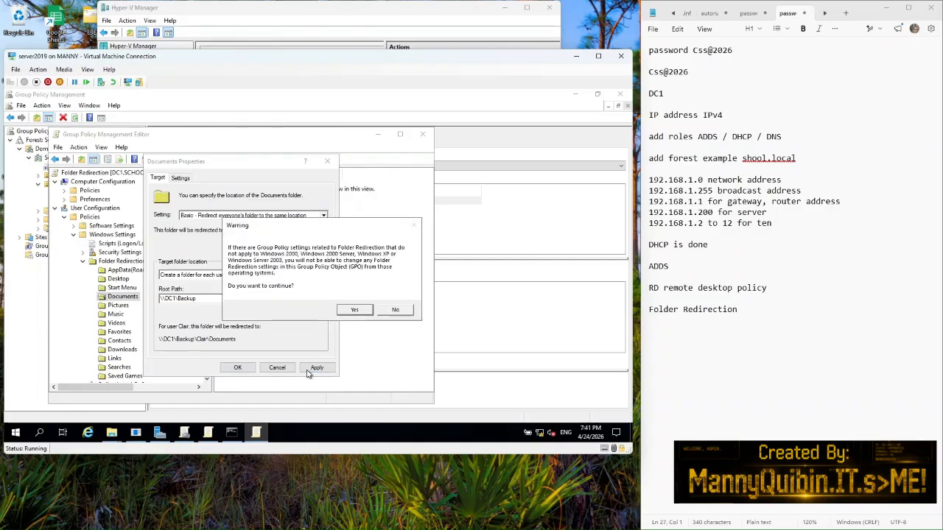
click(357, 310)
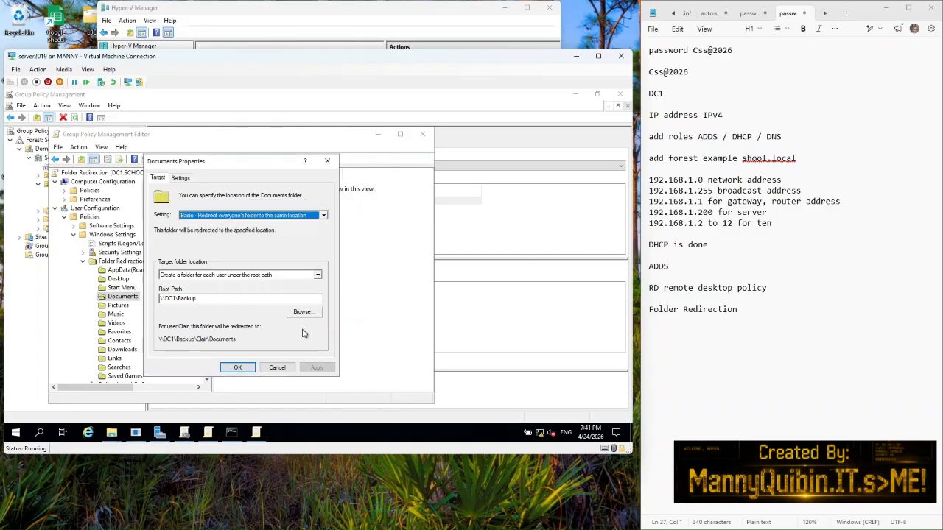
click(237, 367)
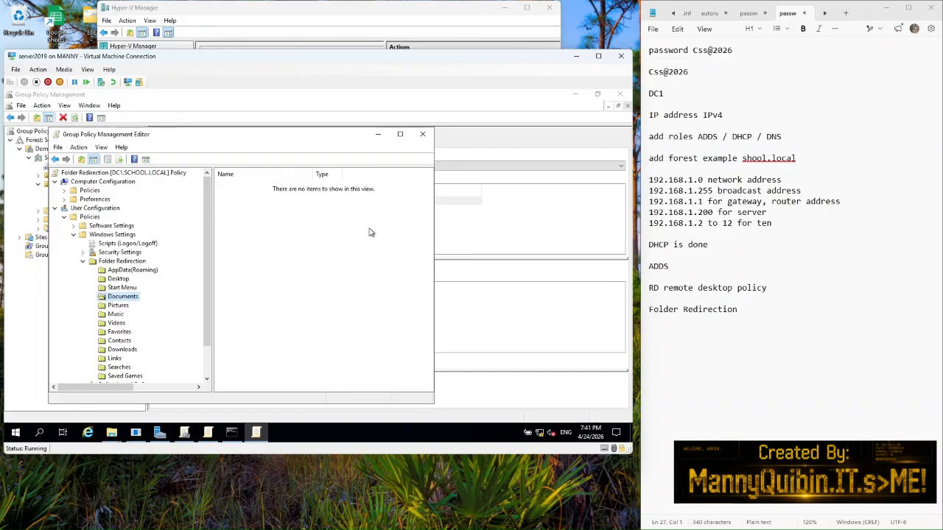
Step: Run gpupdate /force in the administrator Command Prompt
click(39, 432)
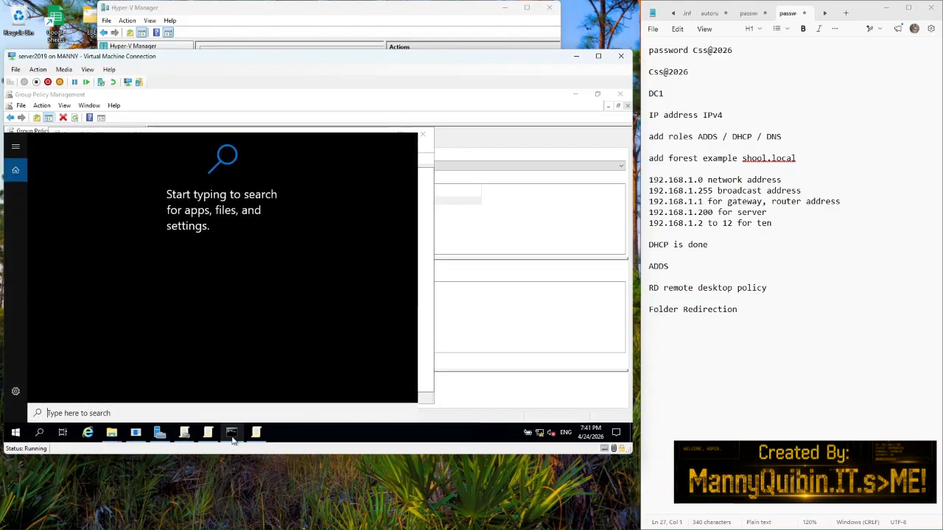
click(231, 432)
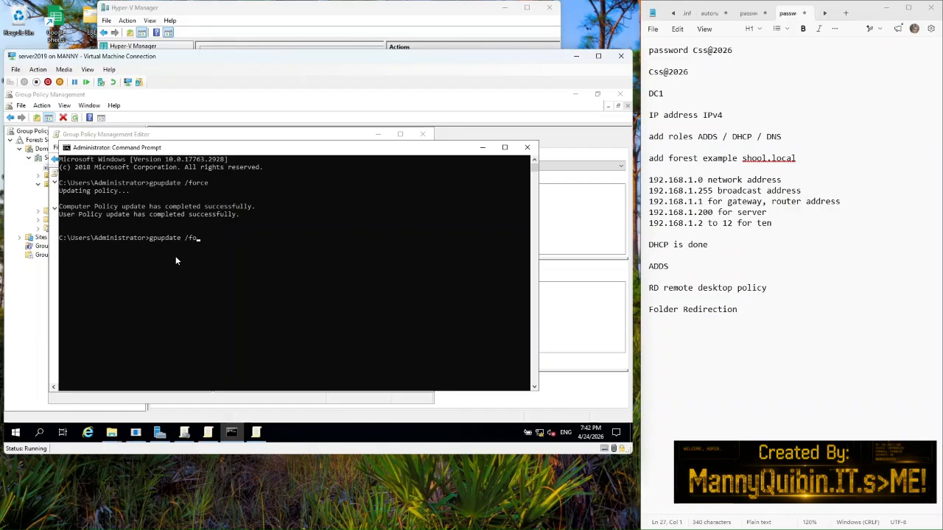
text(ce)
key(Return)
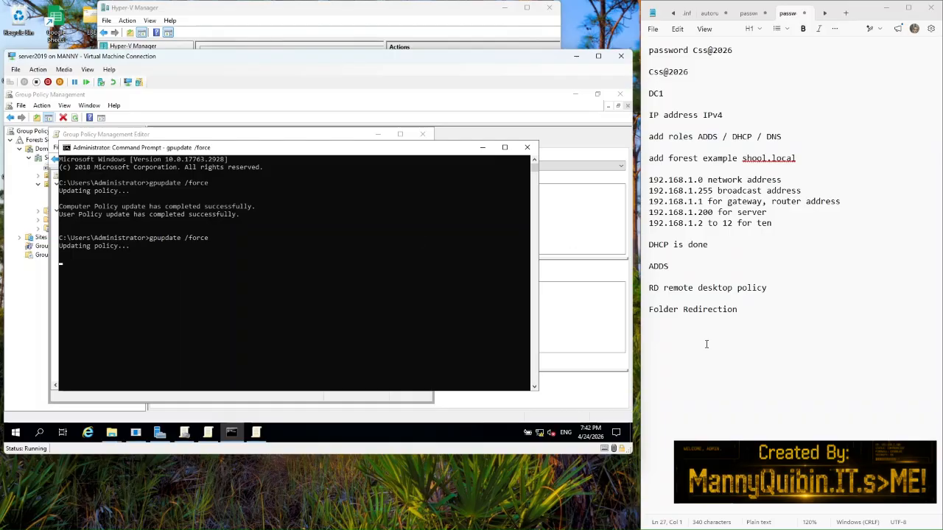
Step: Add 'gpupdate /force' on a new line in the Notepad notes
click(761, 309)
key(Return)
key(Return)
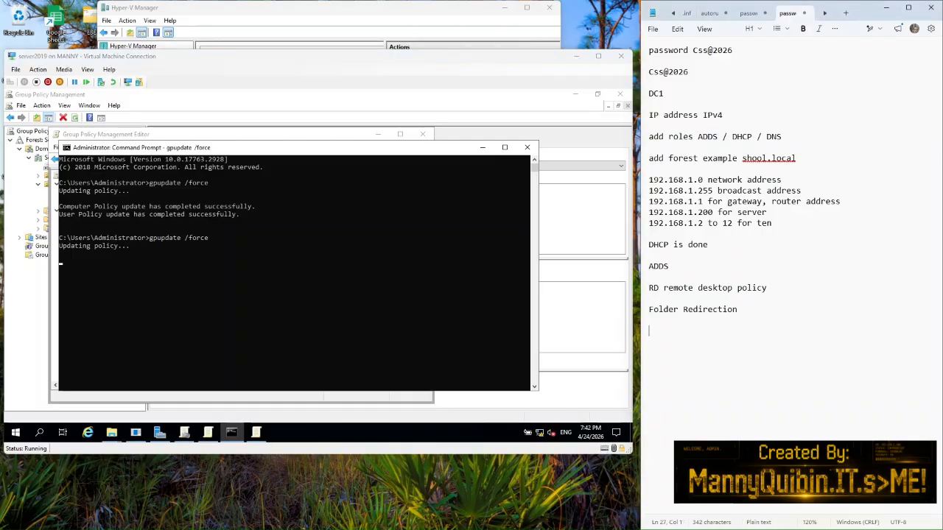
text(gpupda)
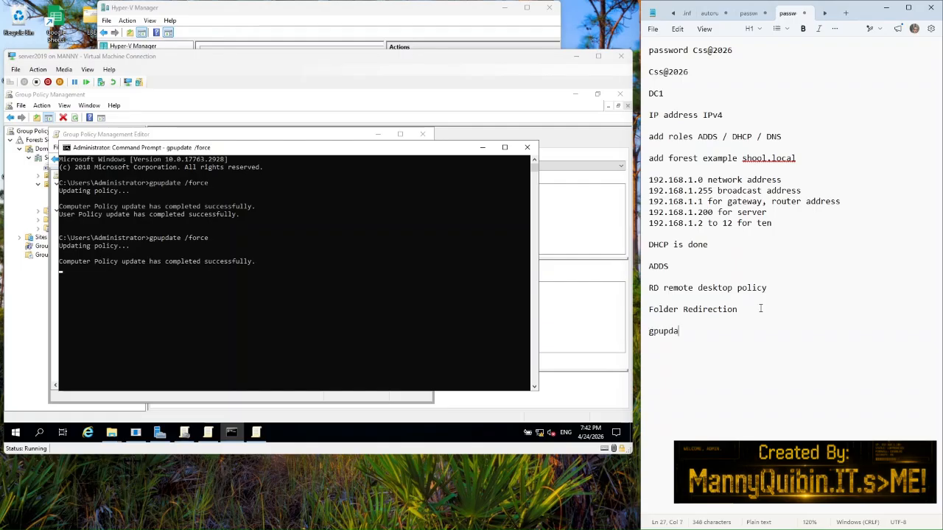
text(te /force)
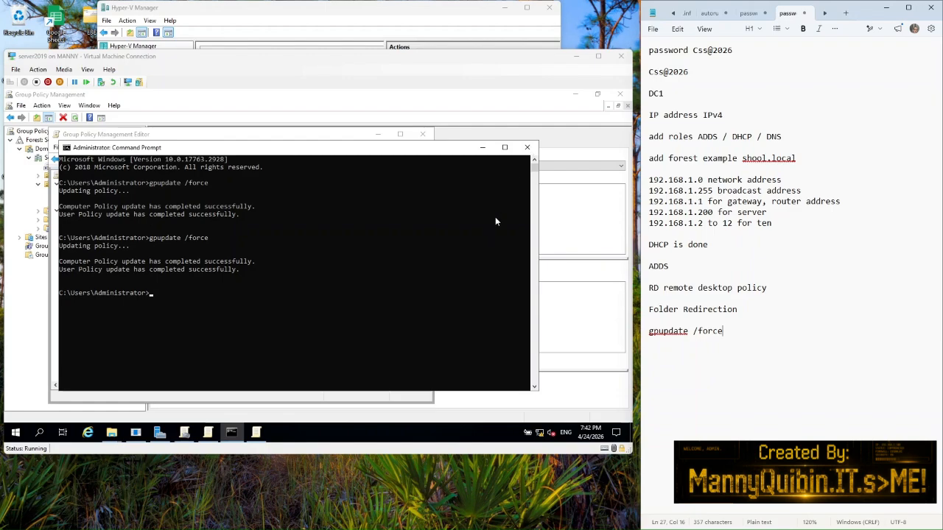
Step: Close the Command Prompt and the Group Policy Management Editor
click(529, 148)
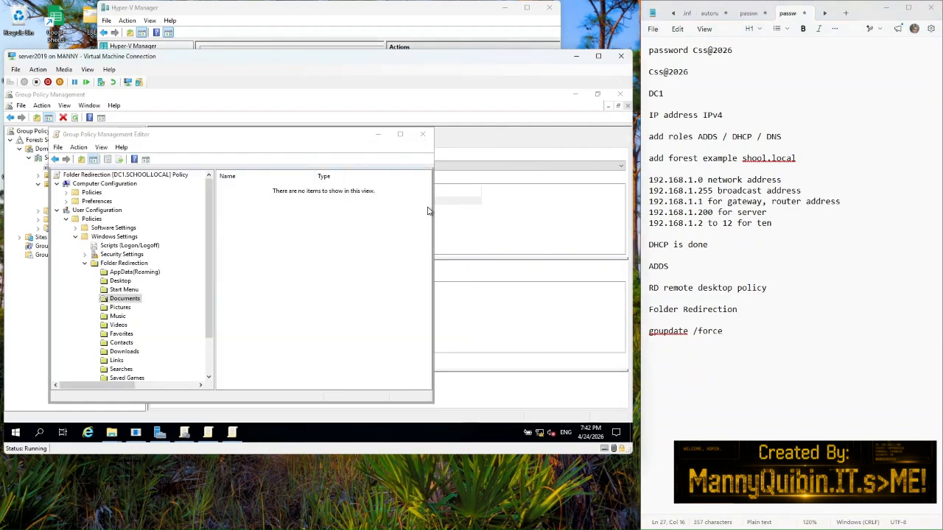
click(417, 138)
click(418, 137)
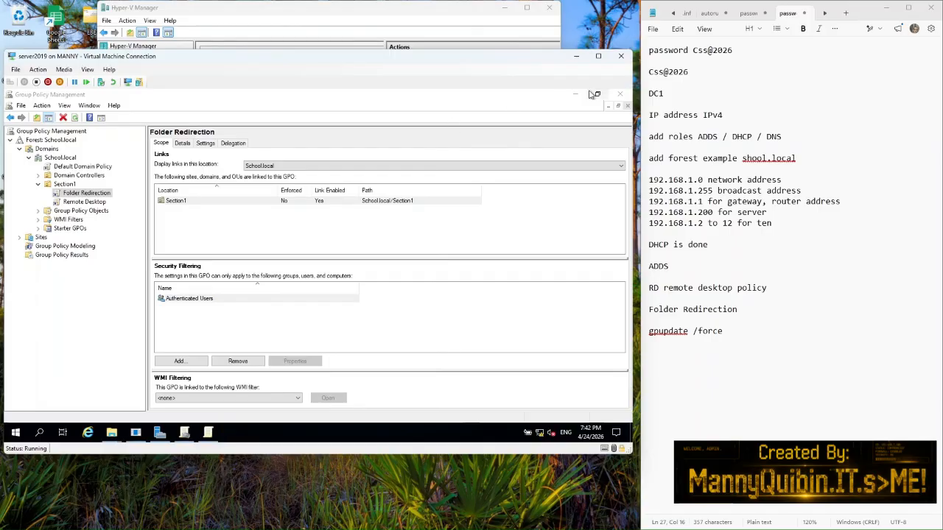
mouse_move(515, 529)
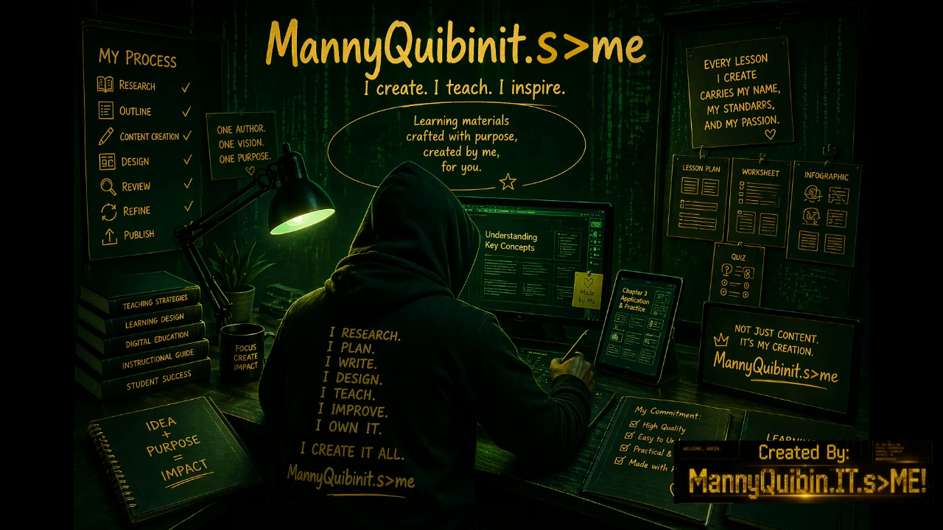